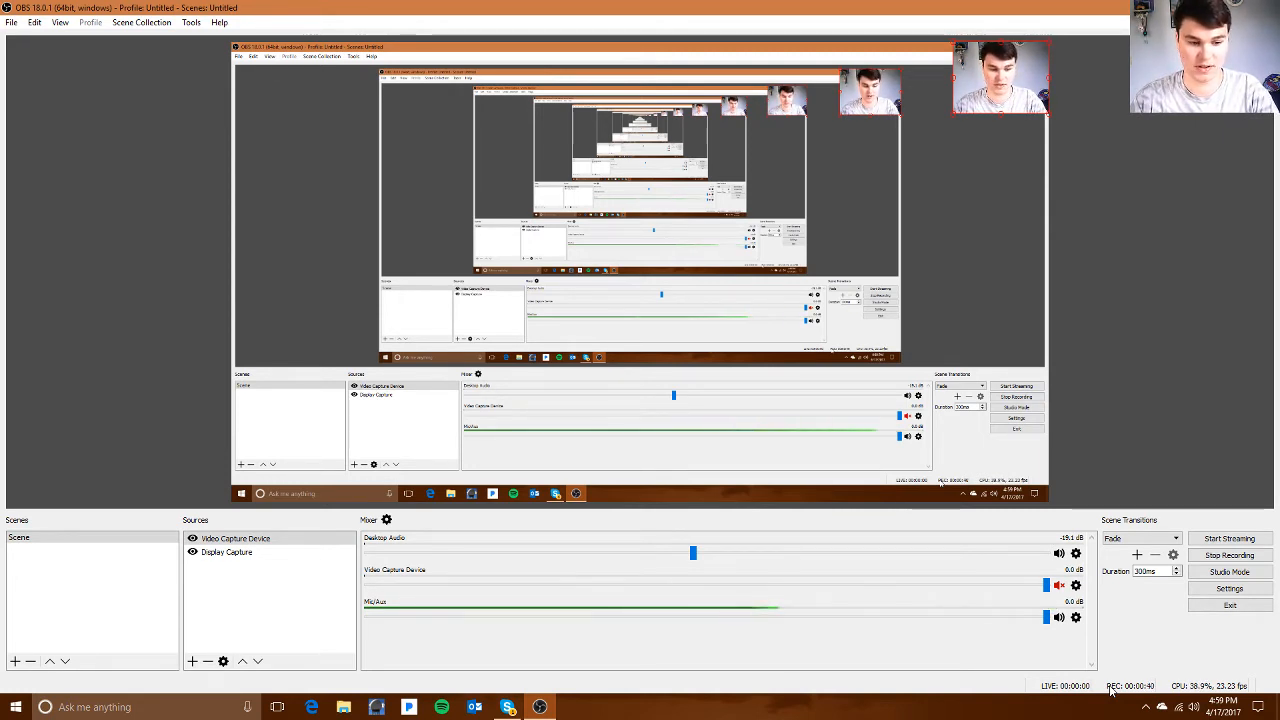
{"action": "left_click", "coordinate": [313, 706]}
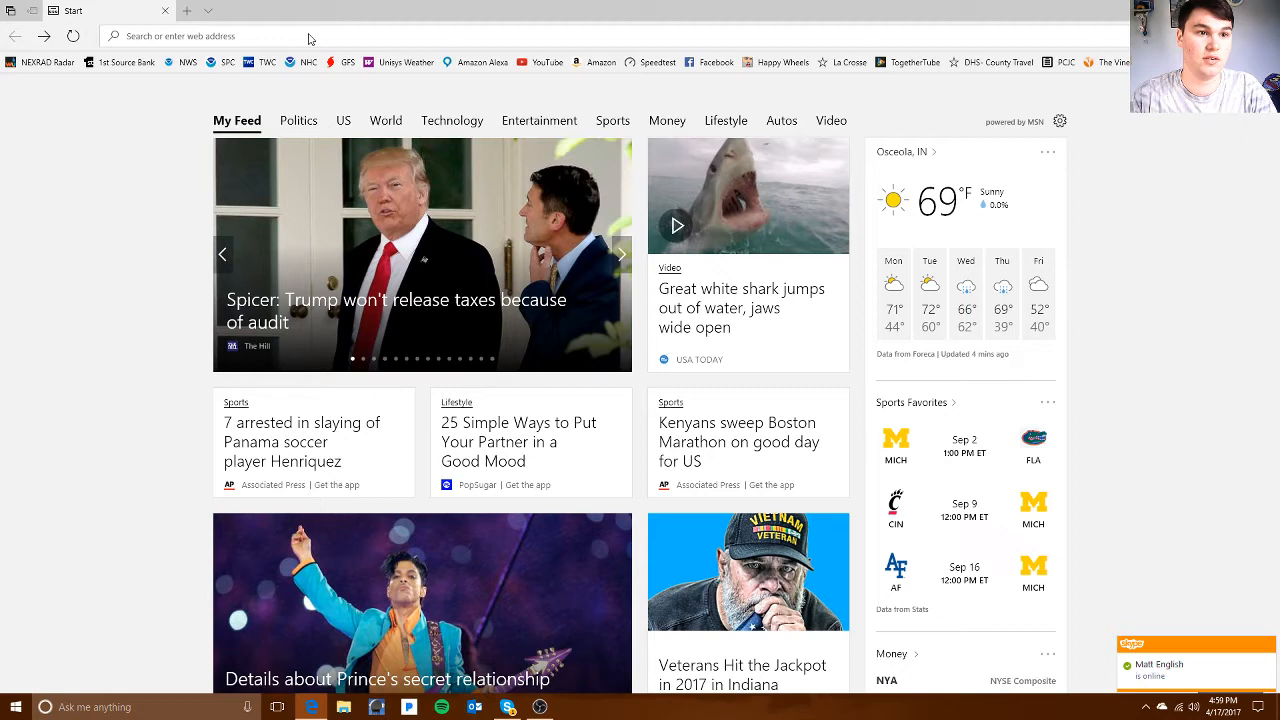
{"action": "left_click", "coordinate": [545, 707]}
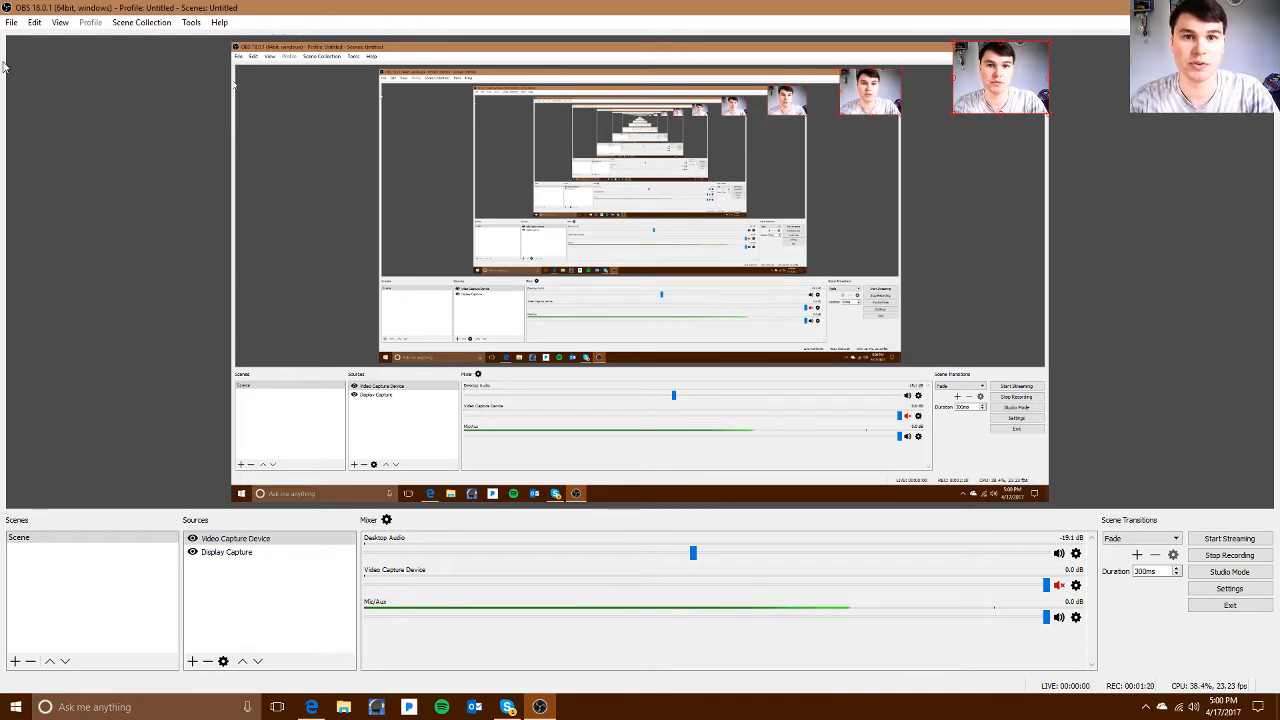
{"action": "left_click", "coordinate": [193, 661]}
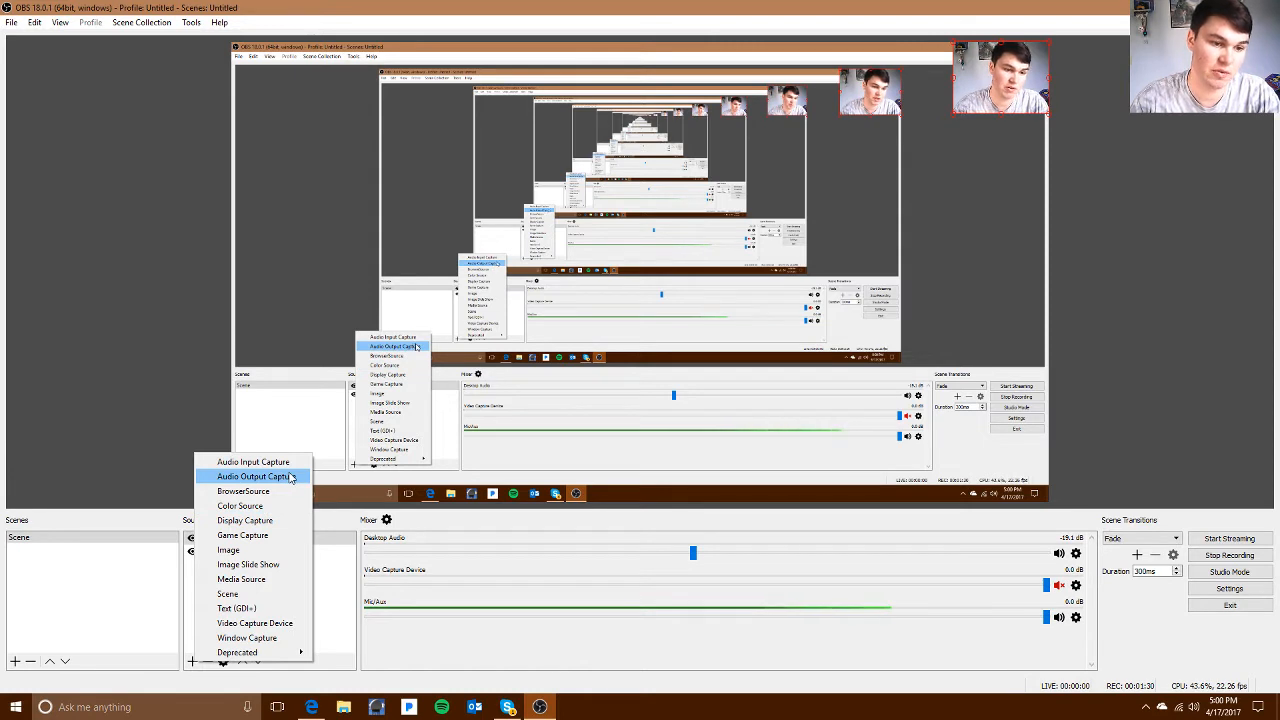
{"action": "left_click", "coordinate": [336, 602]}
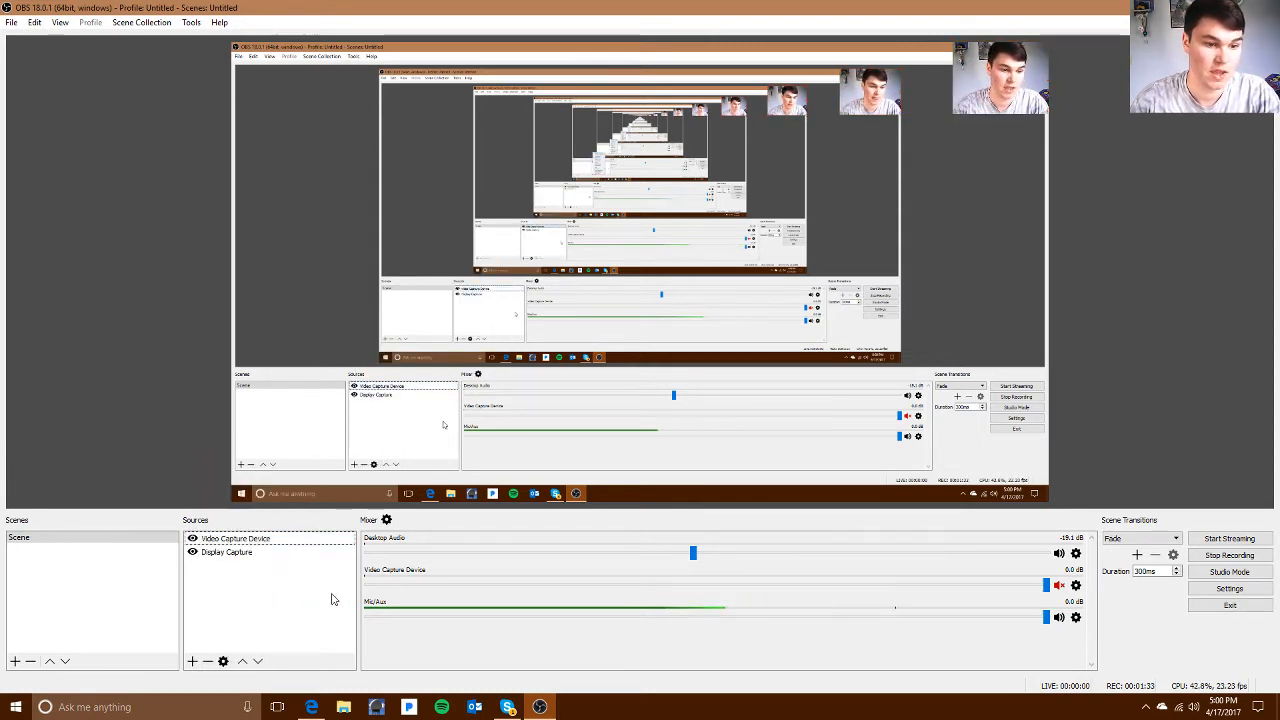
- Remove the existing Display Capture source and create a new visible one for Display 0: 1920x1080 @ 0,0 with Capture Cursor enabled
{"action": "left_click", "coordinate": [262, 552]}
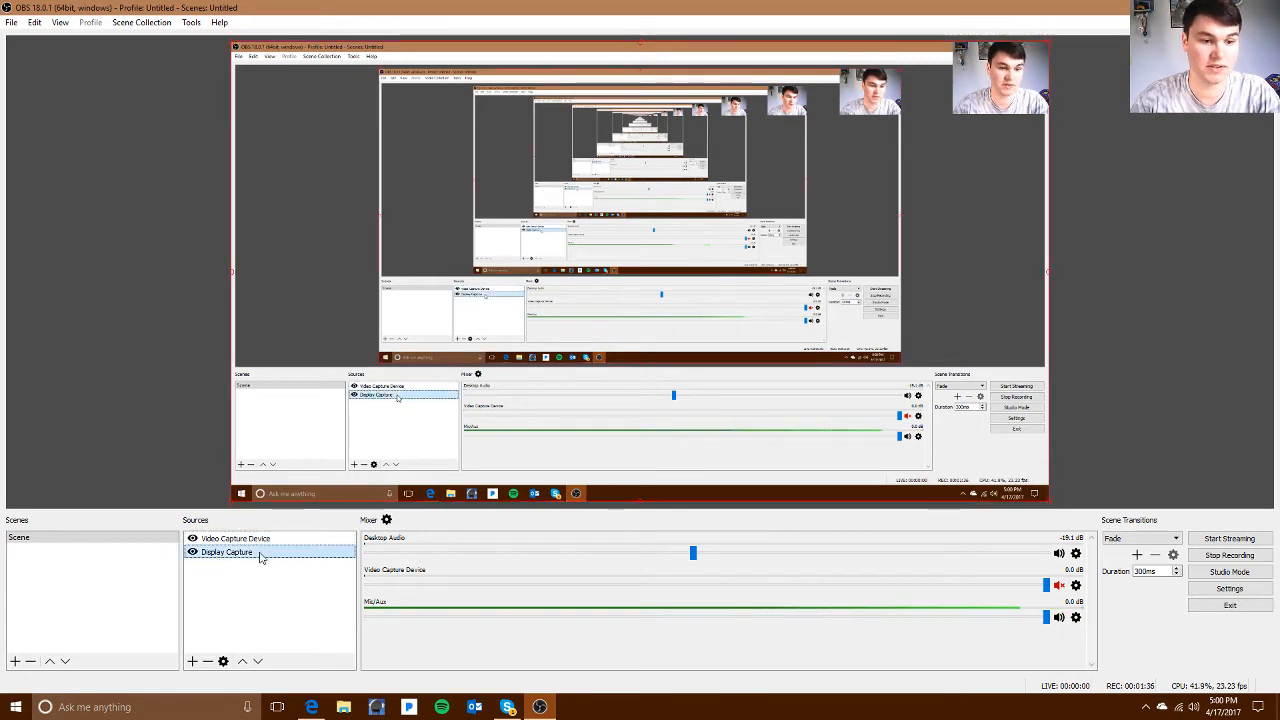
{"action": "right_click", "coordinate": [216, 554]}
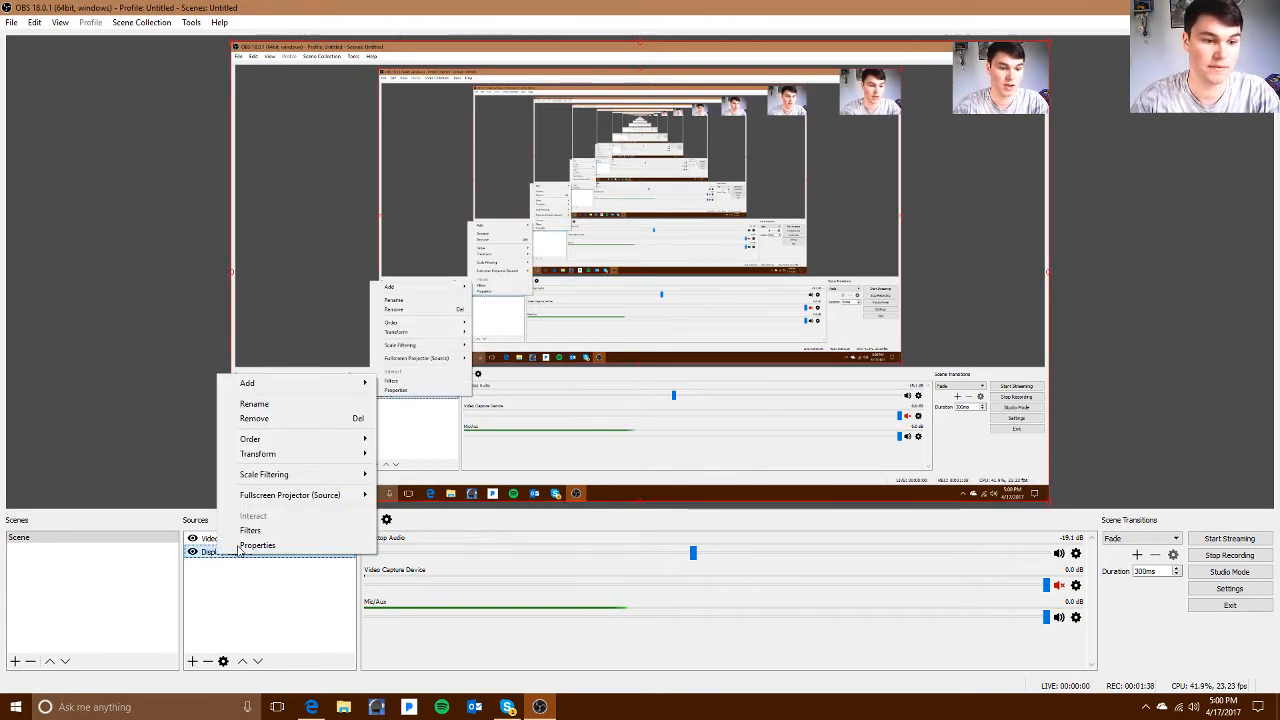
{"action": "left_click", "coordinate": [276, 418]}
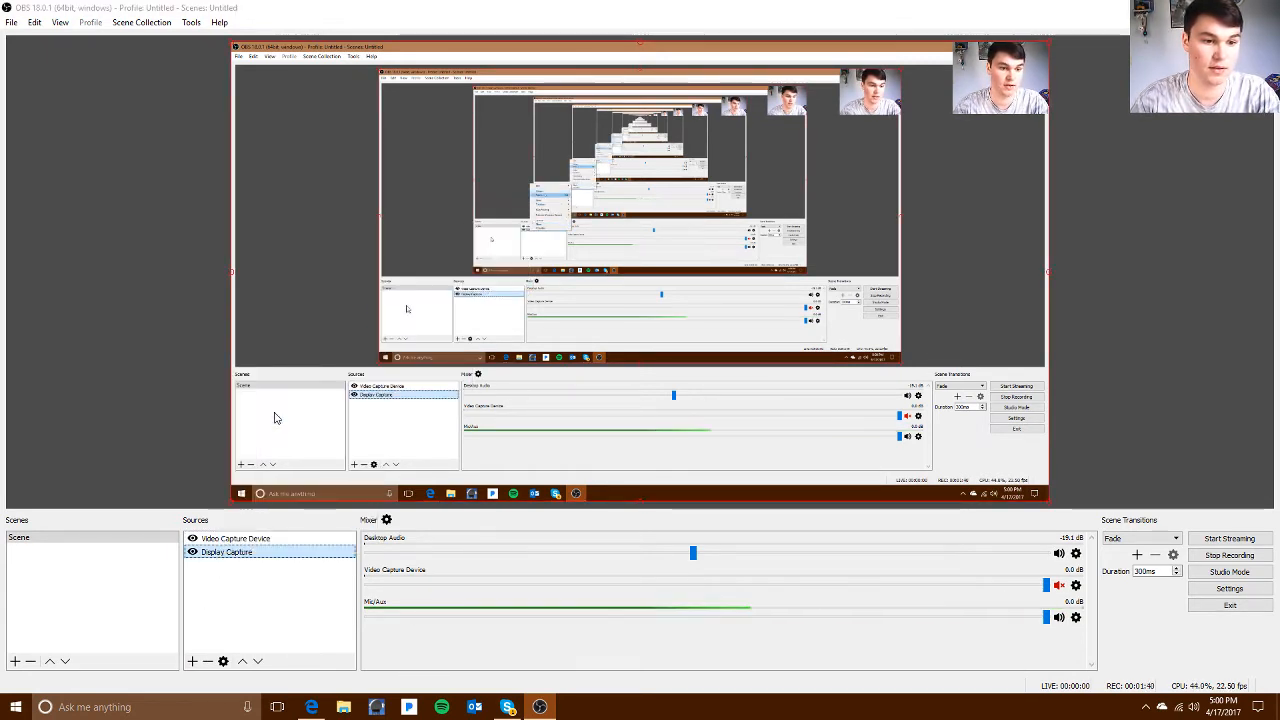
{"action": "left_click", "coordinate": [666, 369]}
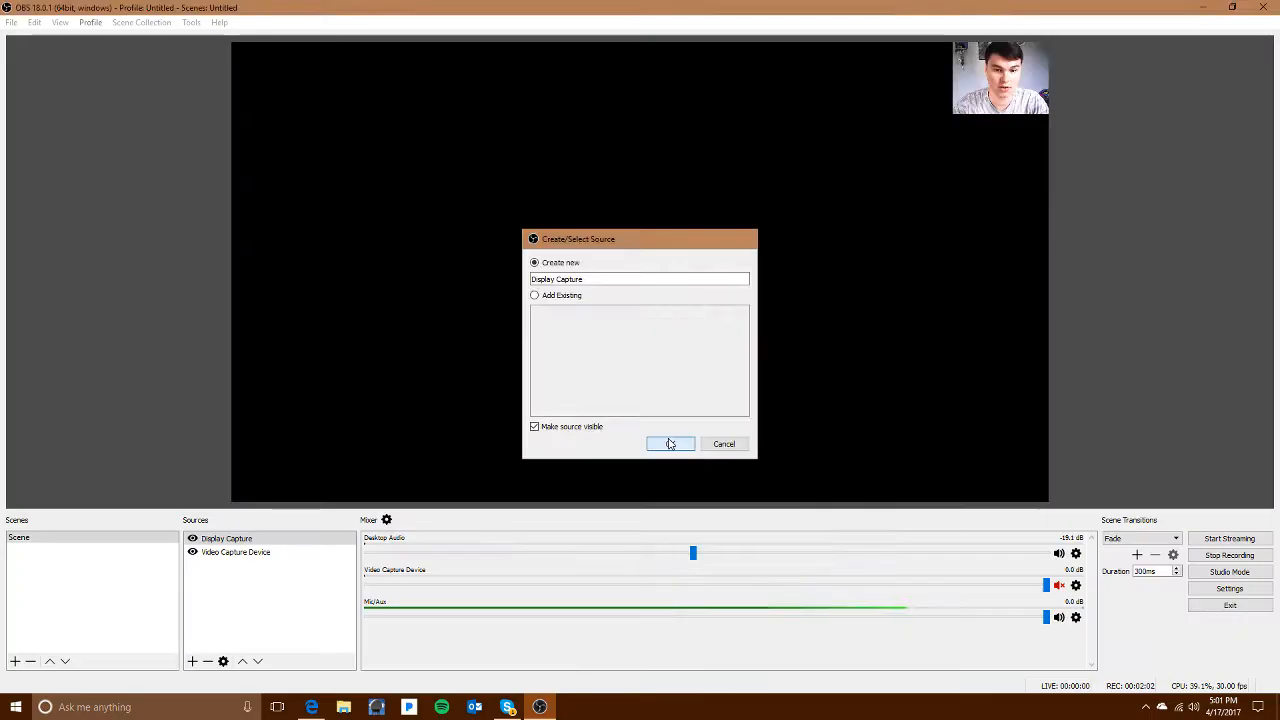
{"action": "left_click", "coordinate": [660, 443]}
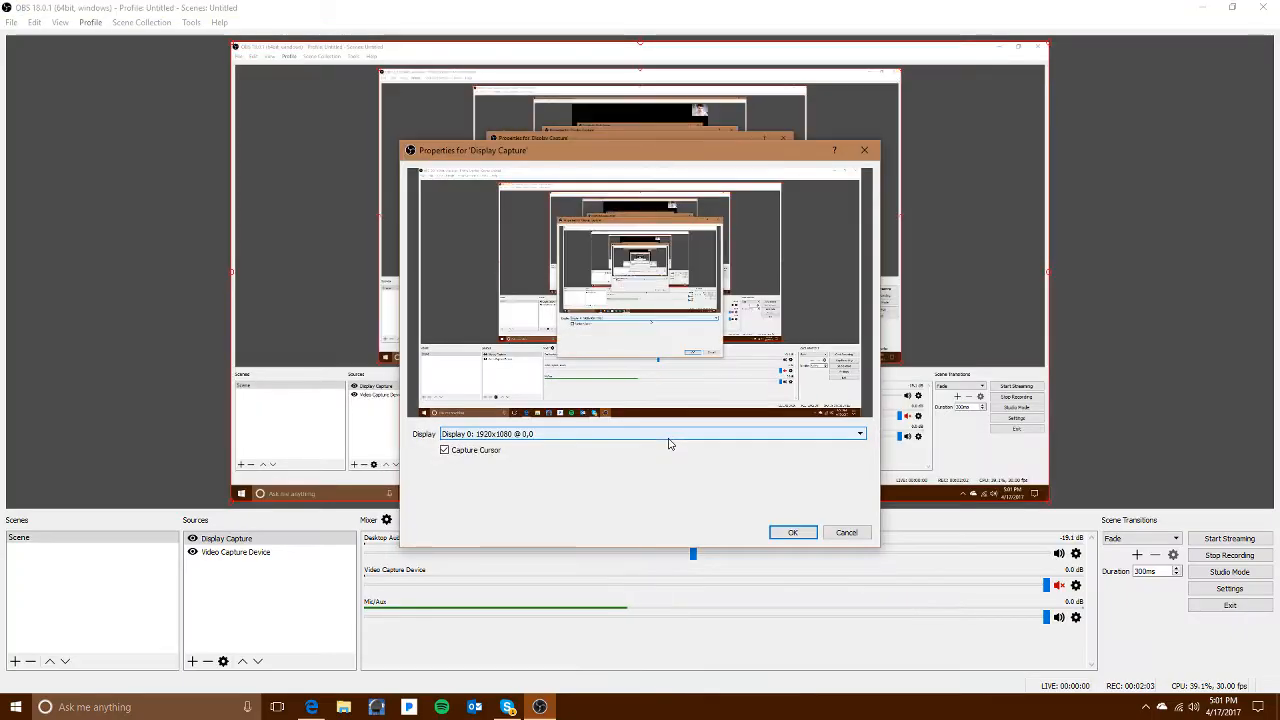
{"action": "left_click", "coordinate": [791, 532]}
- Remove the Video Capture Device source that is hidden behind the display capture from the scene
{"action": "left_click", "coordinate": [293, 553]}
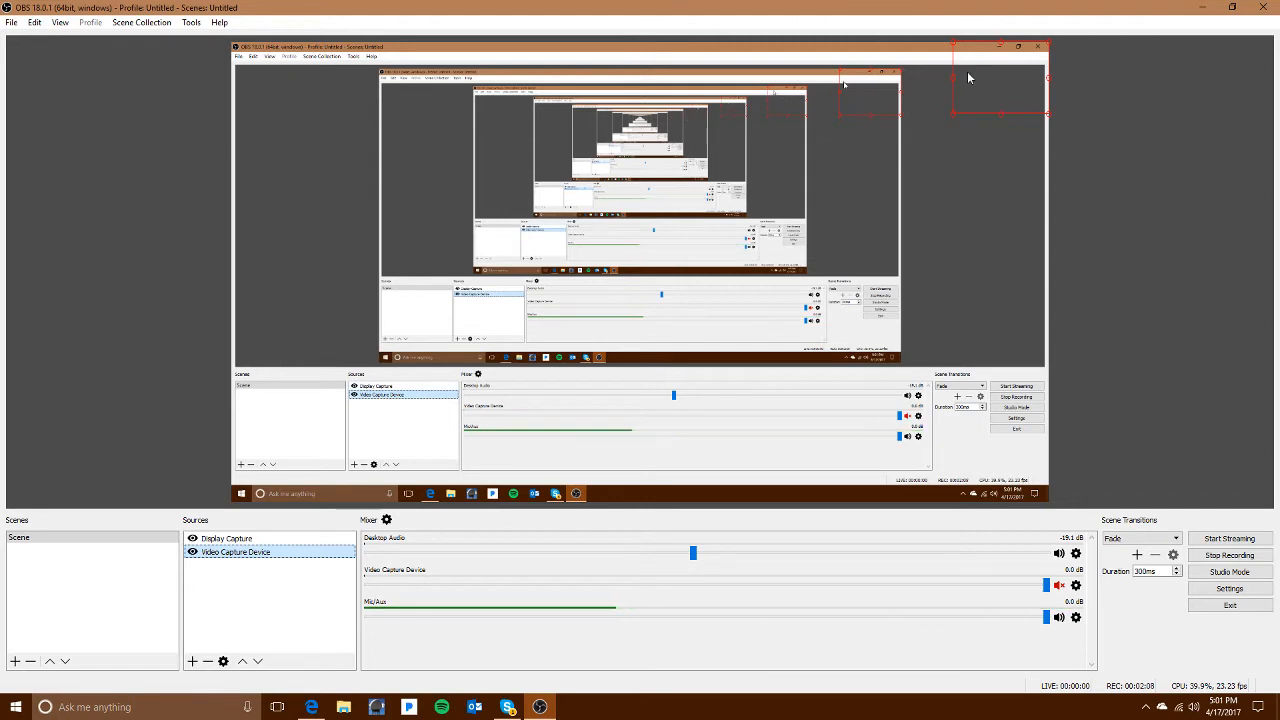
{"action": "mouse_move", "coordinate": [967, 77]}
{"action": "left_mouse_down"}
{"action": "mouse_move", "coordinate": [938, 150]}
{"action": "mouse_move", "coordinate": [965, 75]}
{"action": "left_mouse_up"}
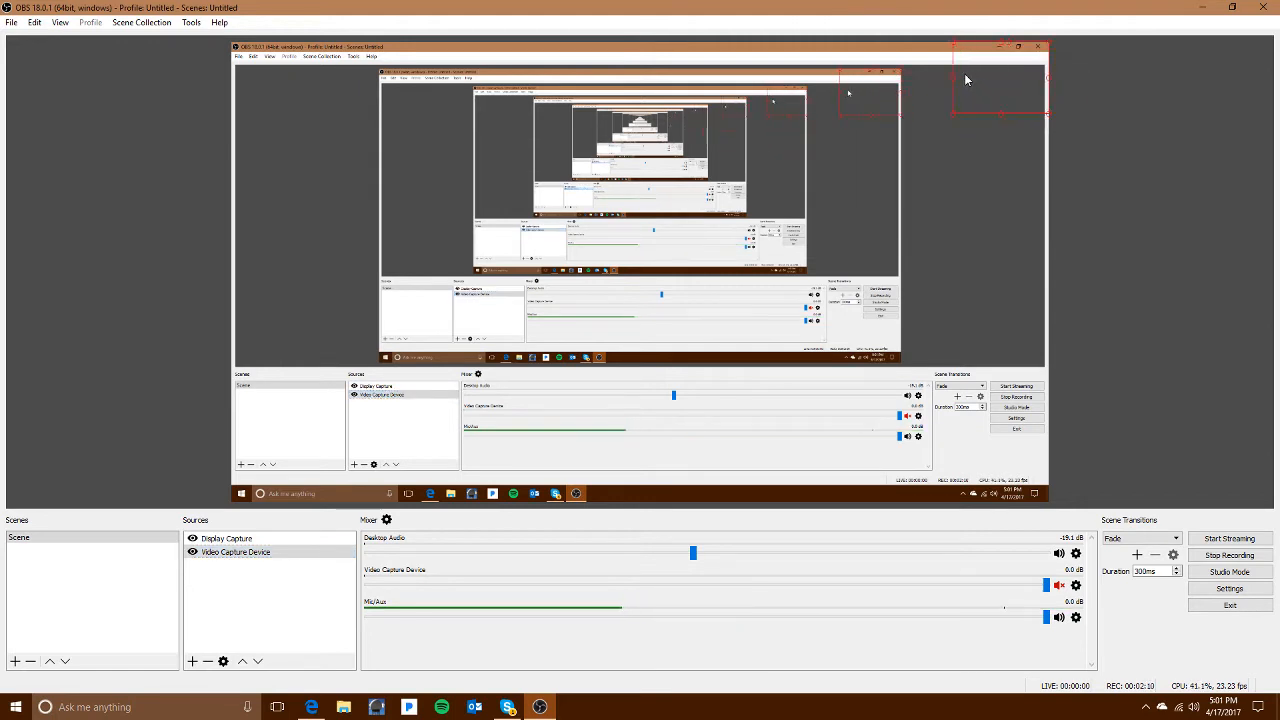
{"action": "right_click", "coordinate": [264, 557]}
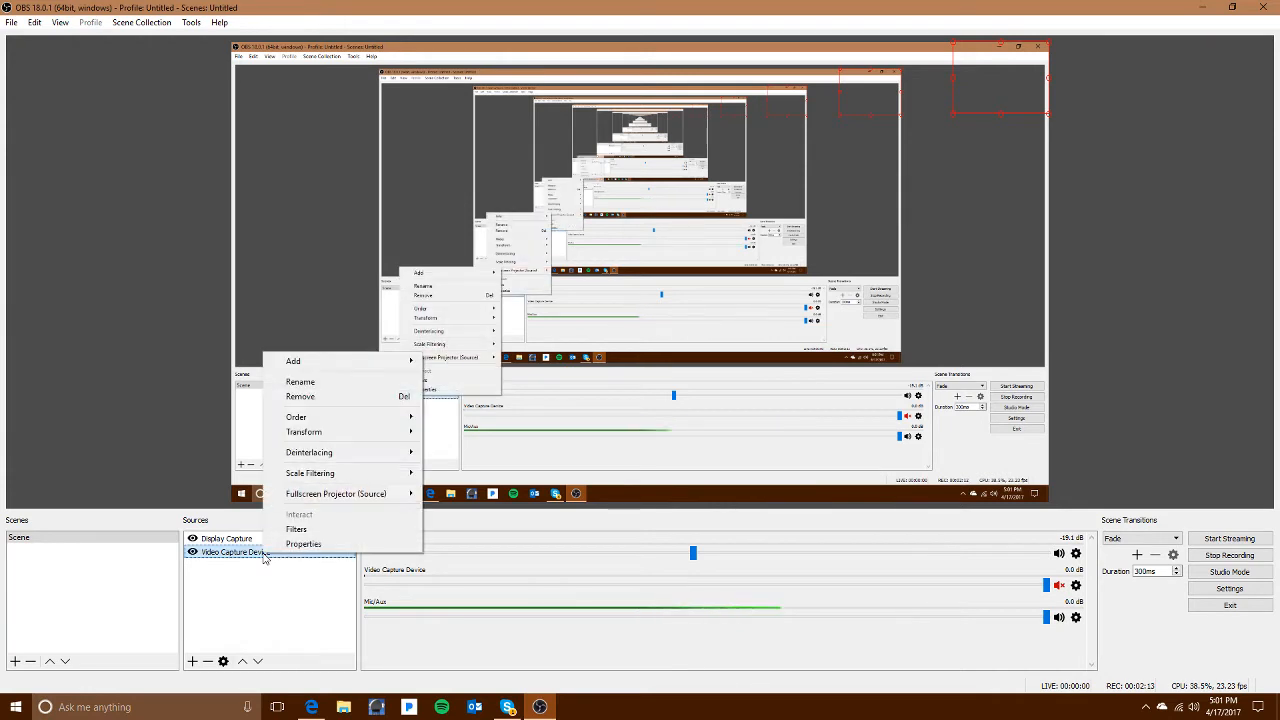
{"action": "left_click", "coordinate": [336, 397]}
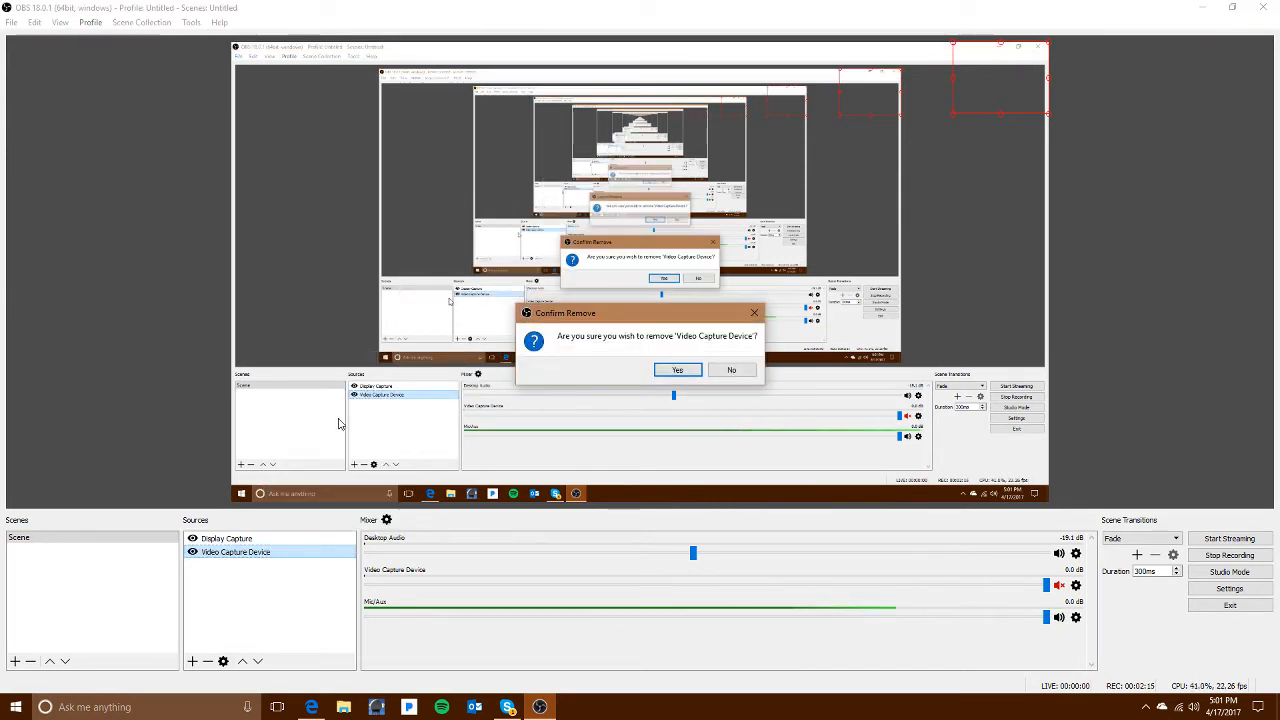
{"action": "left_click", "coordinate": [677, 370]}
- Add a new Video Capture Device source using the USB2.0 PC CAMERA, and fit it small into the canvas's upper-right corner
{"action": "left_click", "coordinate": [192, 661]}
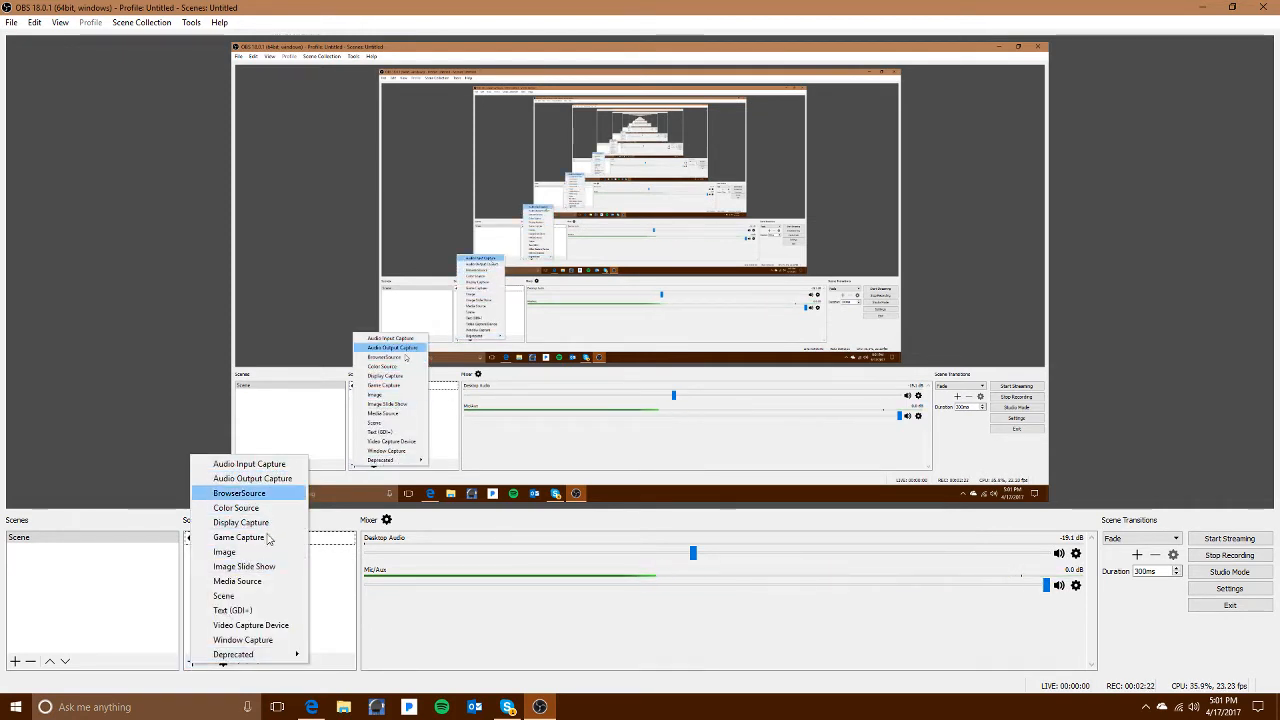
{"action": "left_click", "coordinate": [280, 624]}
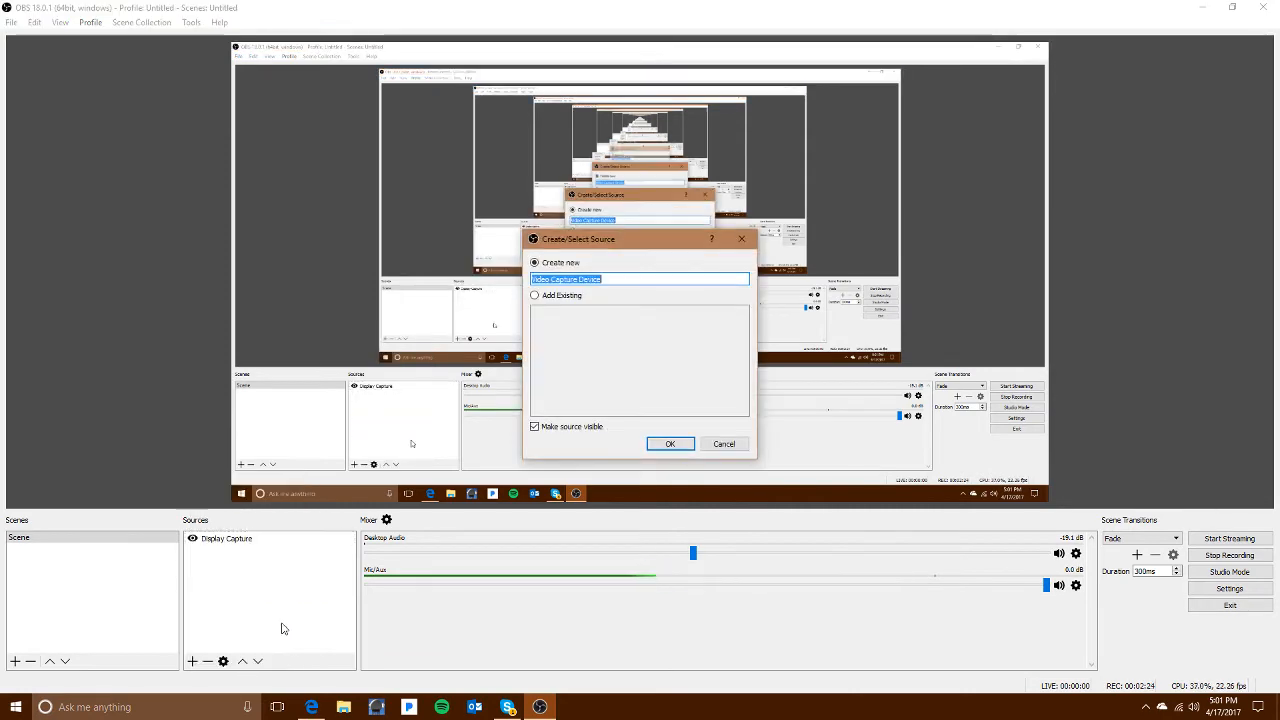
{"action": "left_click", "coordinate": [660, 443]}
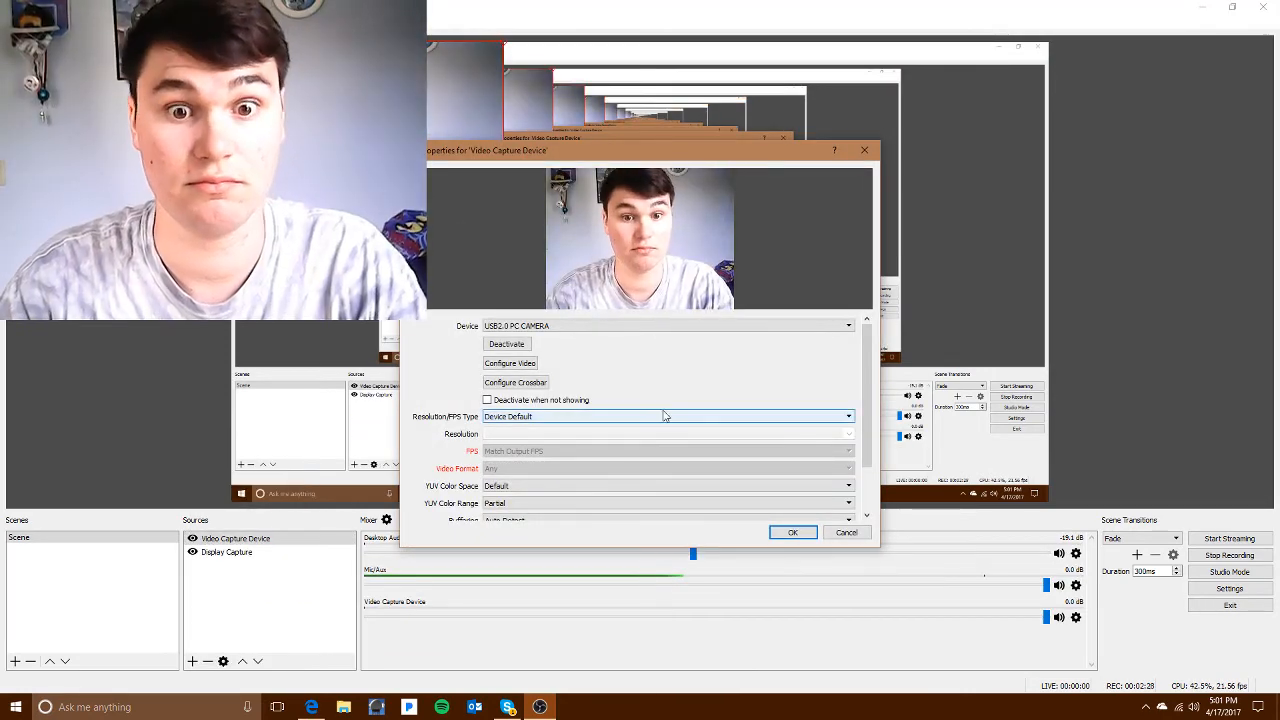
{"action": "left_click", "coordinate": [797, 533]}
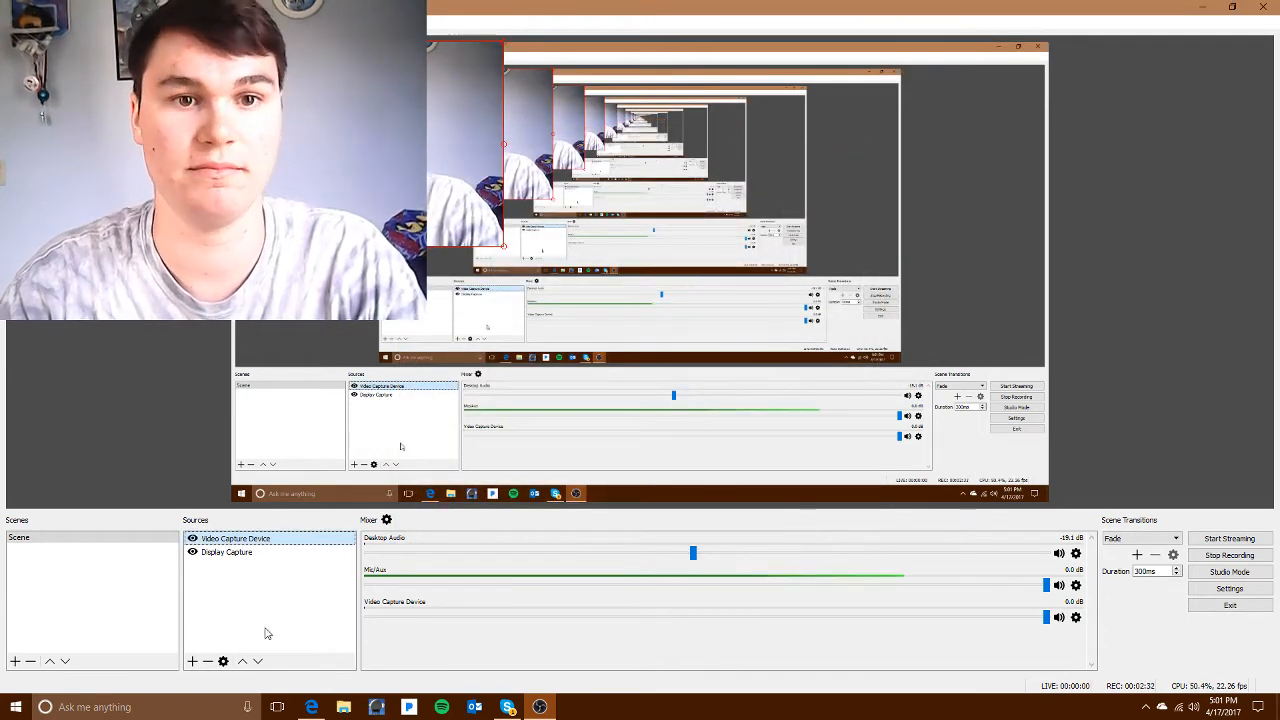
{"action": "left_click_drag", "start_coordinate": [495, 253], "coordinate": [985, 82]}
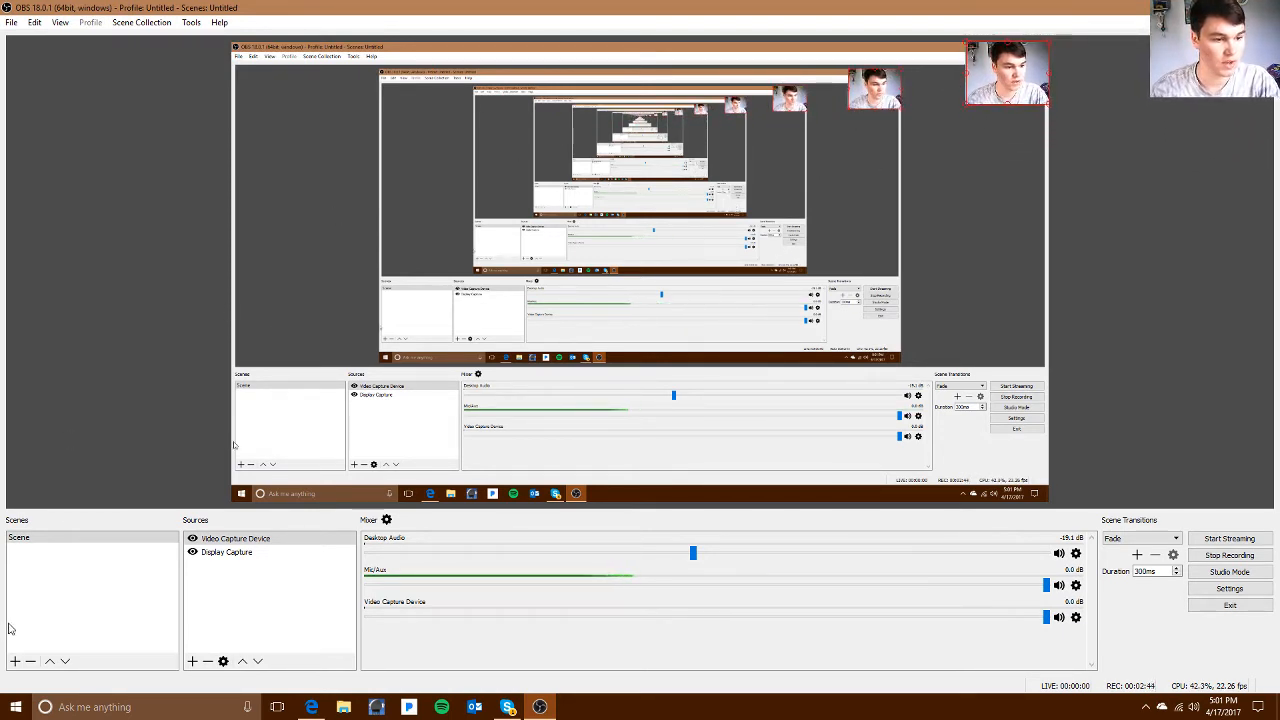
{"action": "left_click", "coordinate": [15, 661]}
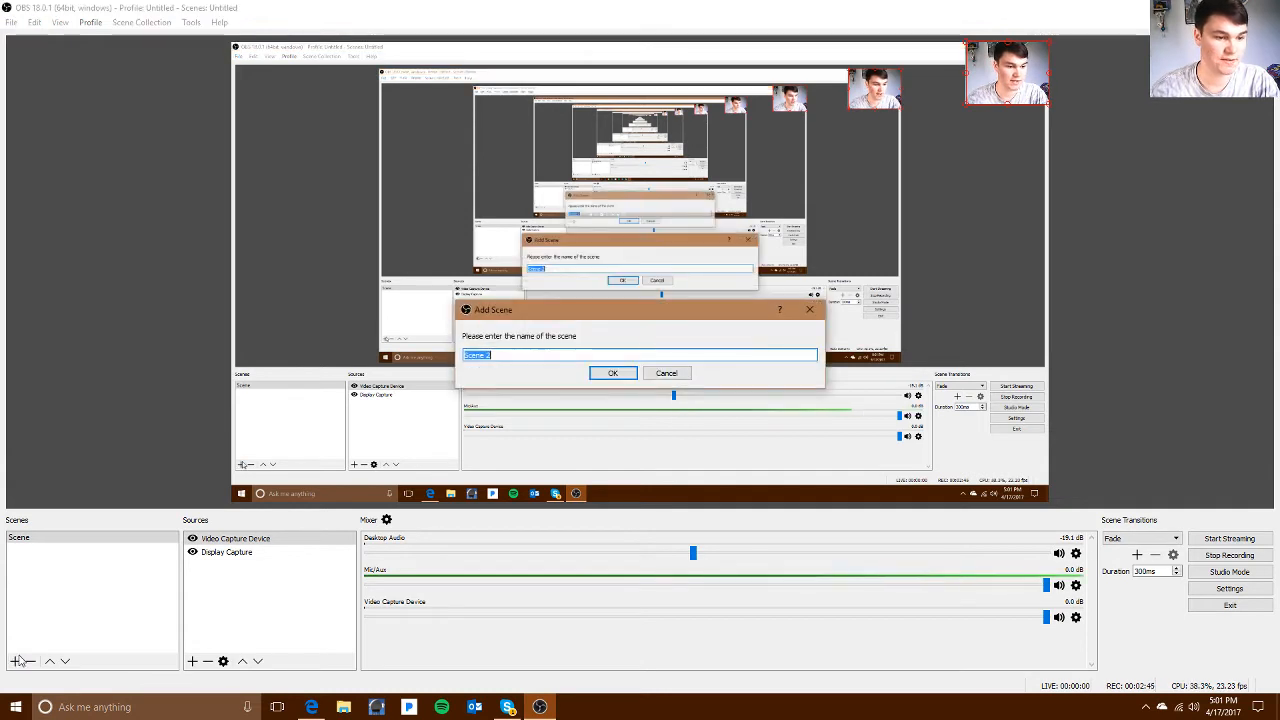
{"action": "left_click", "coordinate": [665, 377]}
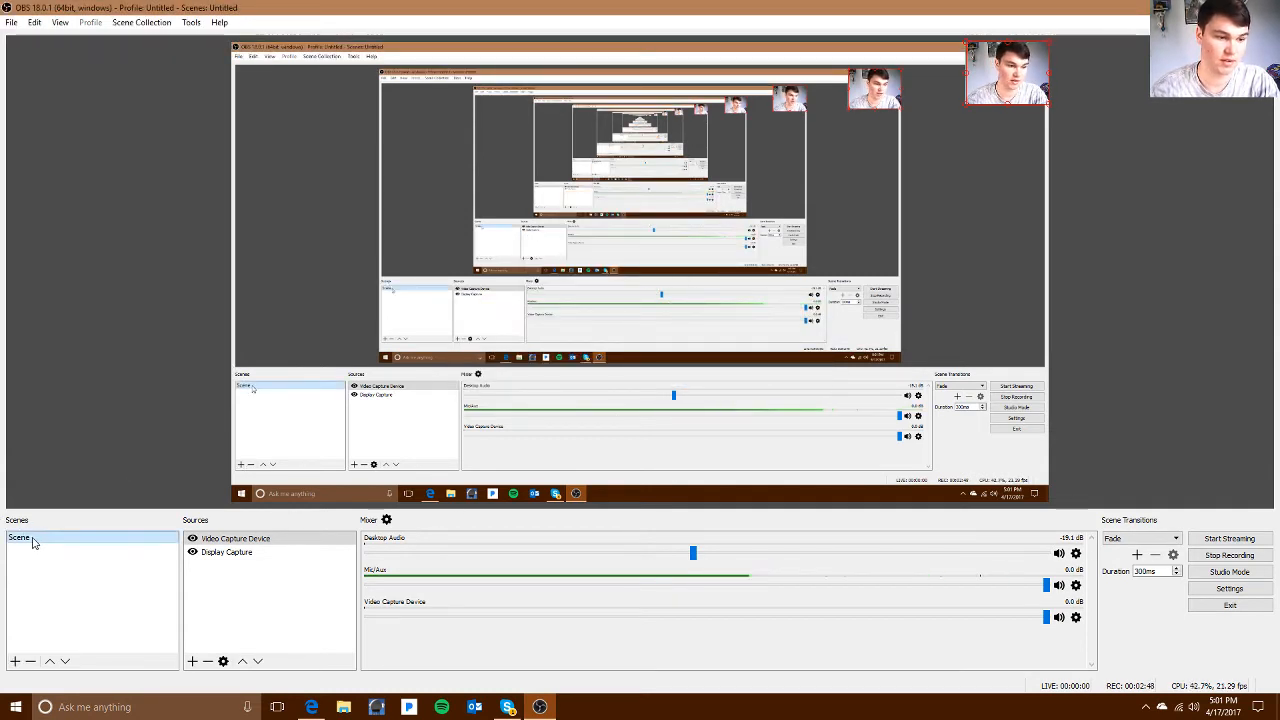
{"action": "right_click", "coordinate": [32, 541]}
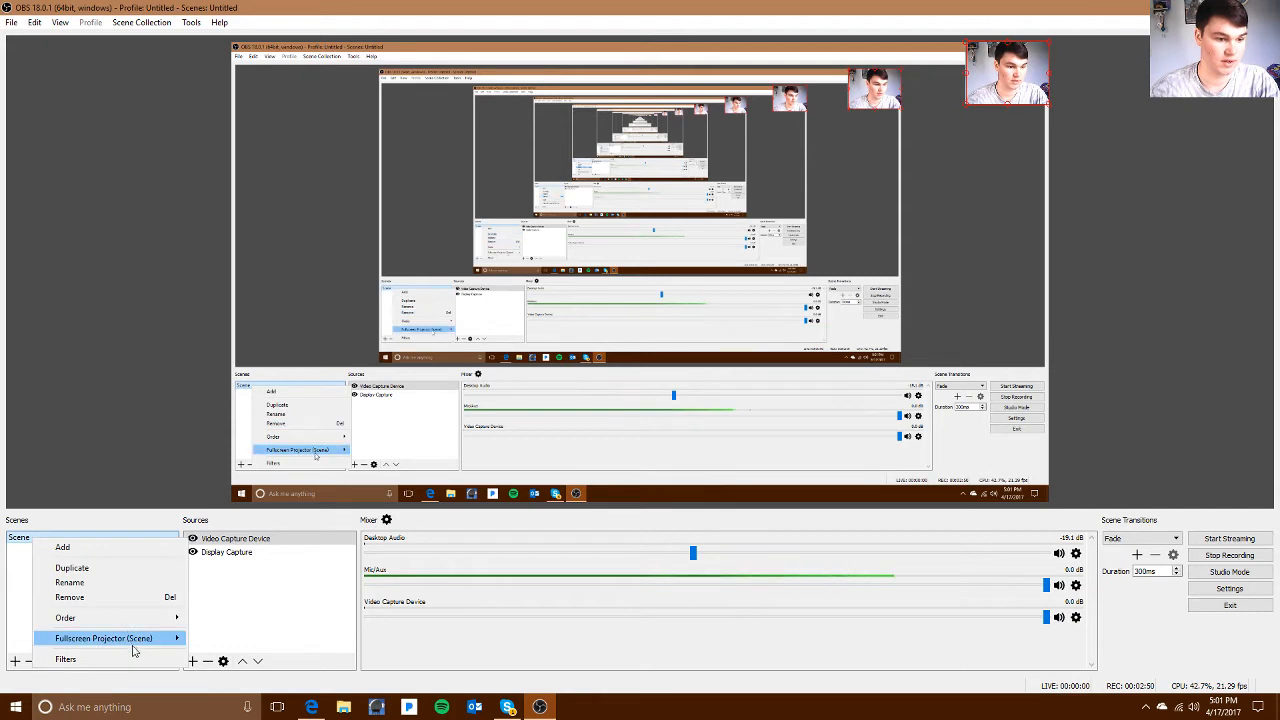
{"action": "mouse_move", "coordinate": [155, 643]}
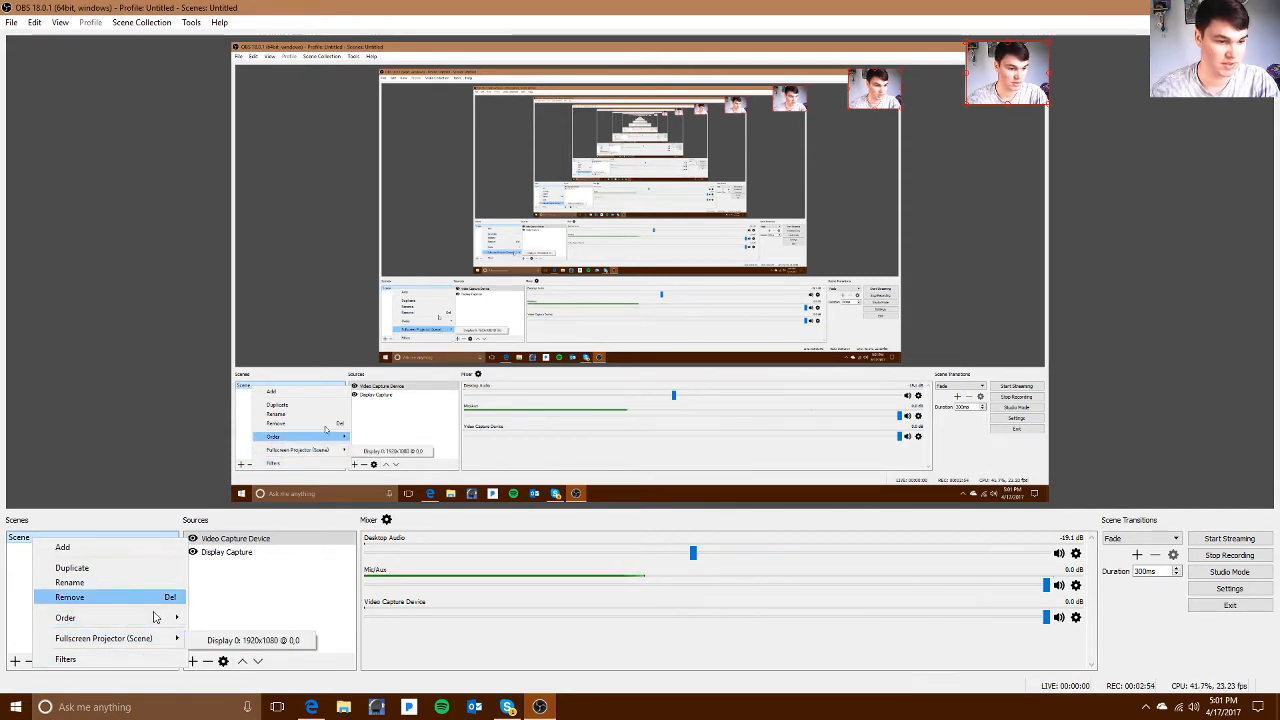
{"action": "mouse_move", "coordinate": [155, 617]}
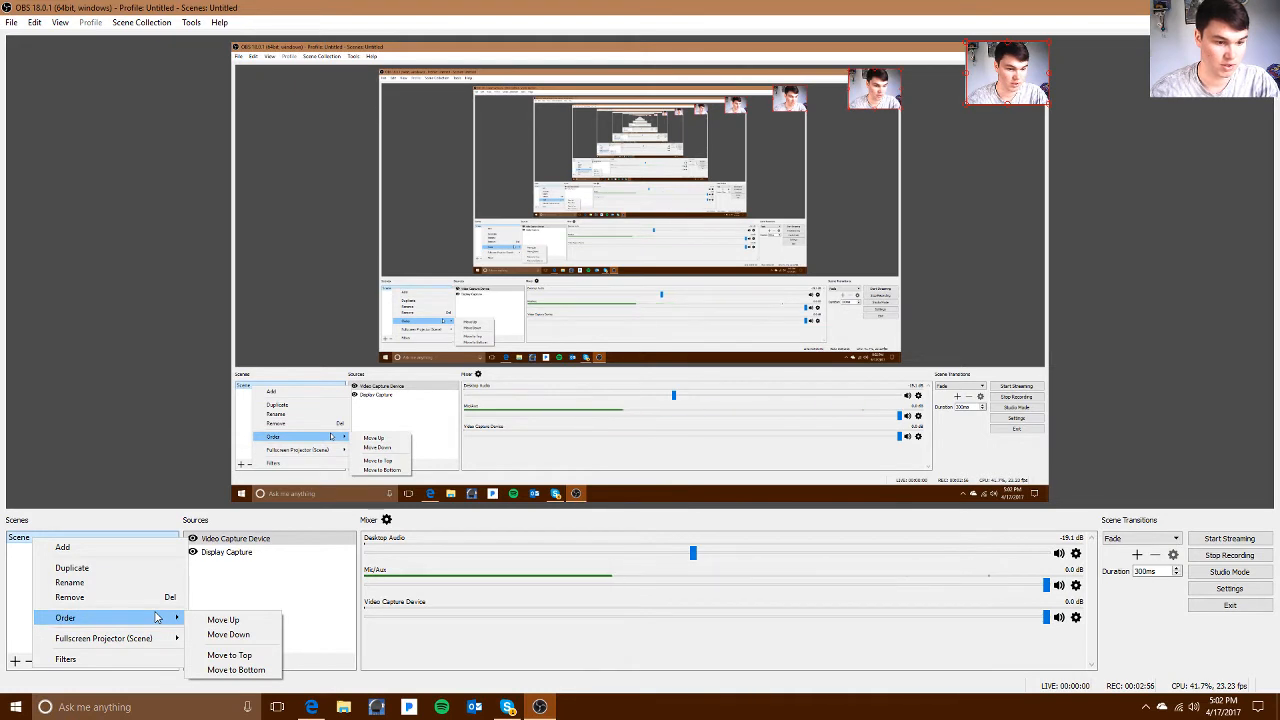
{"action": "left_click", "coordinate": [105, 547]}
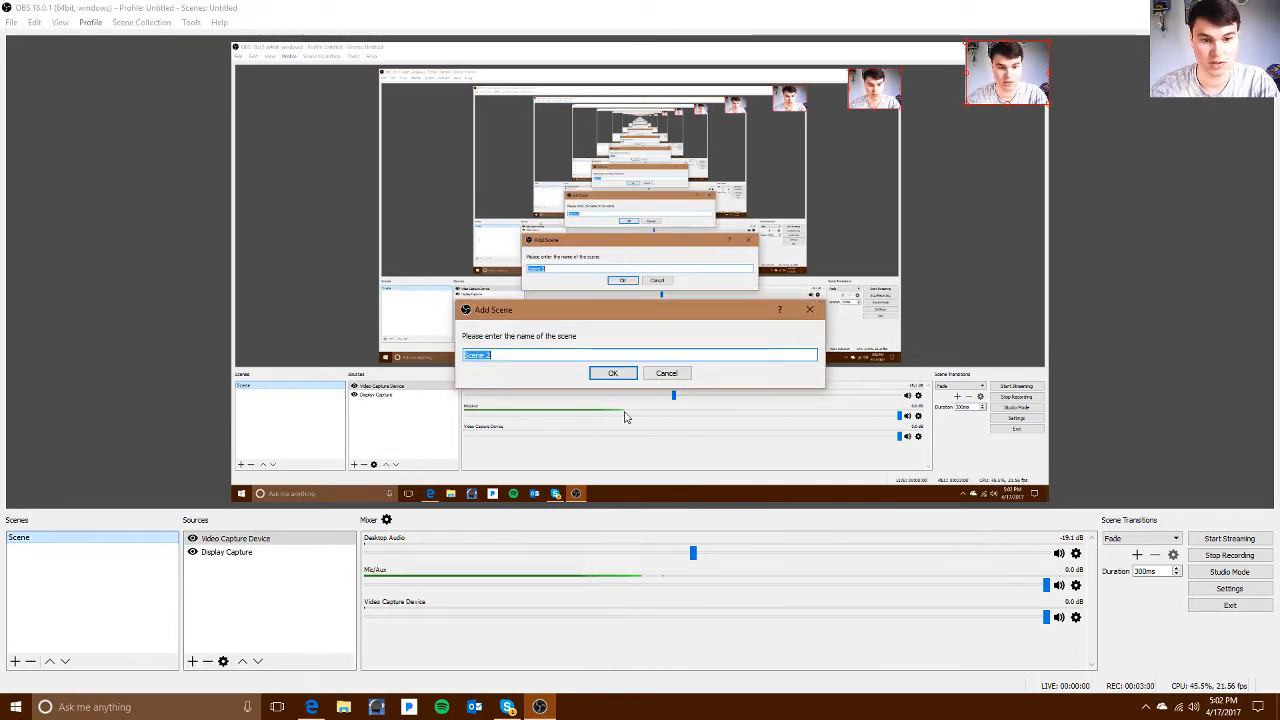
{"action": "left_click", "coordinate": [809, 318]}
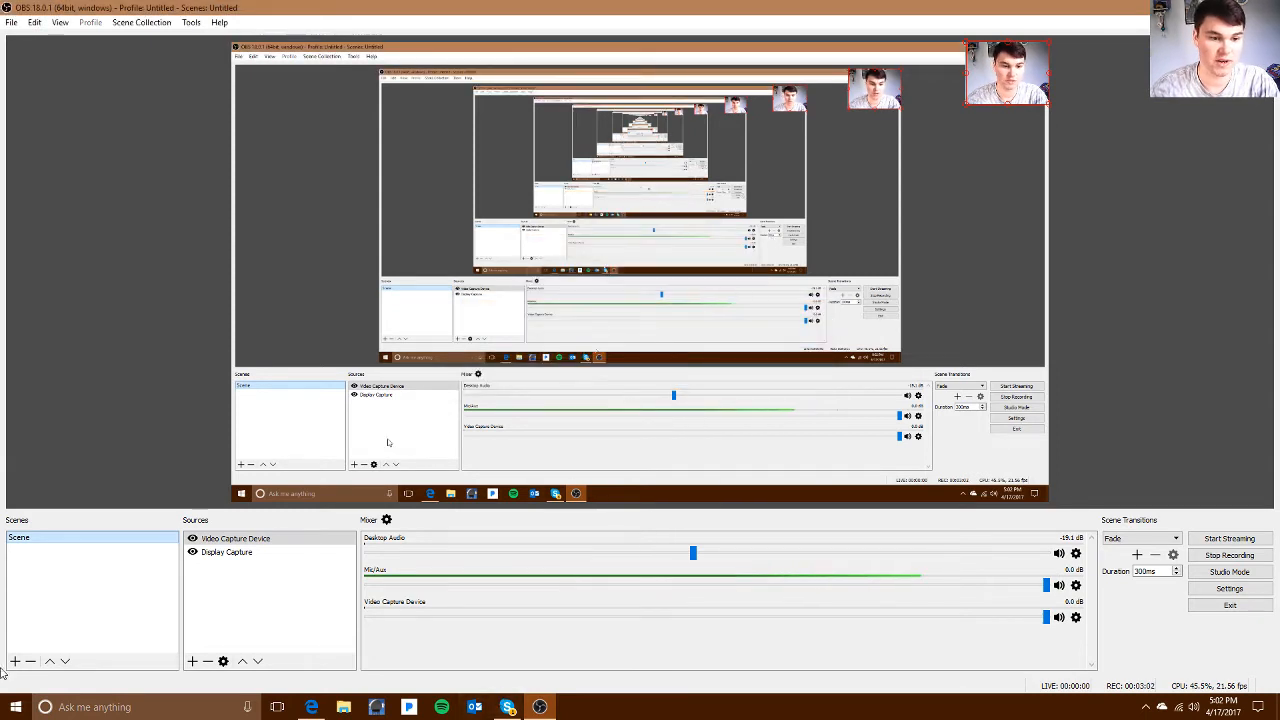
- Review the properties of the Video Capture Device source and close them without changing any setting
{"action": "left_click", "coordinate": [223, 661]}
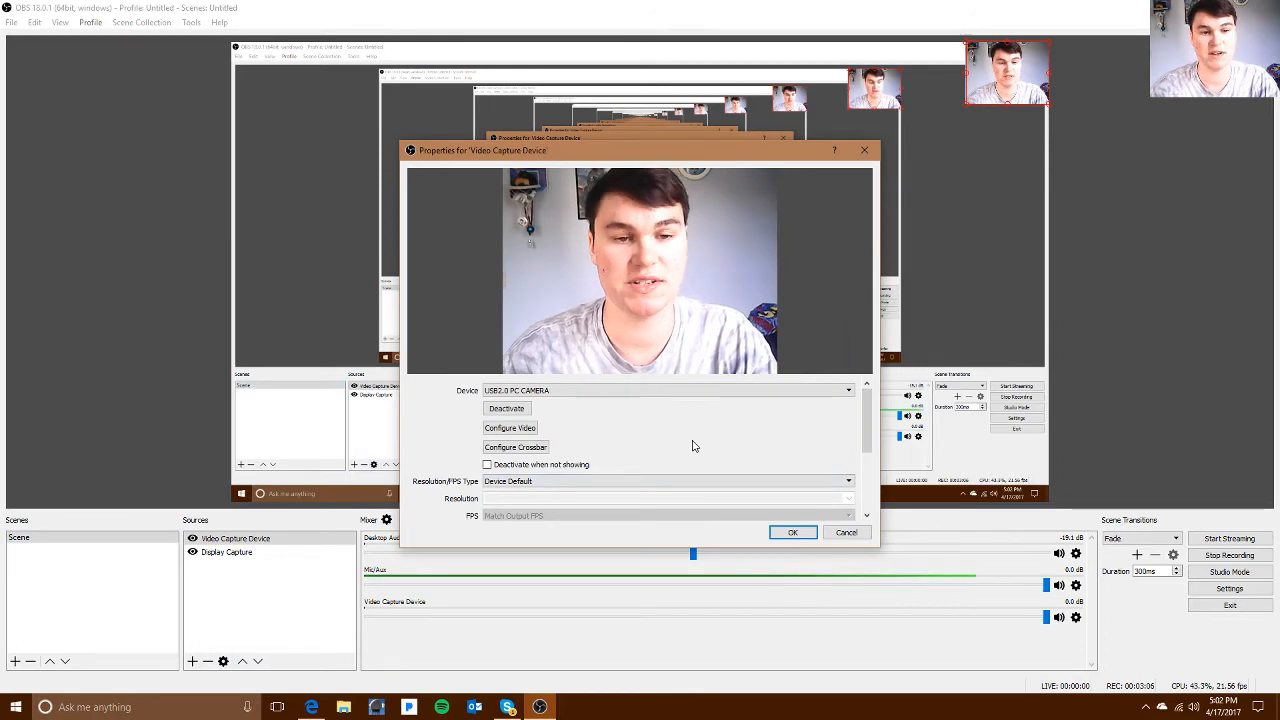
{"action": "left_click", "coordinate": [250, 541]}
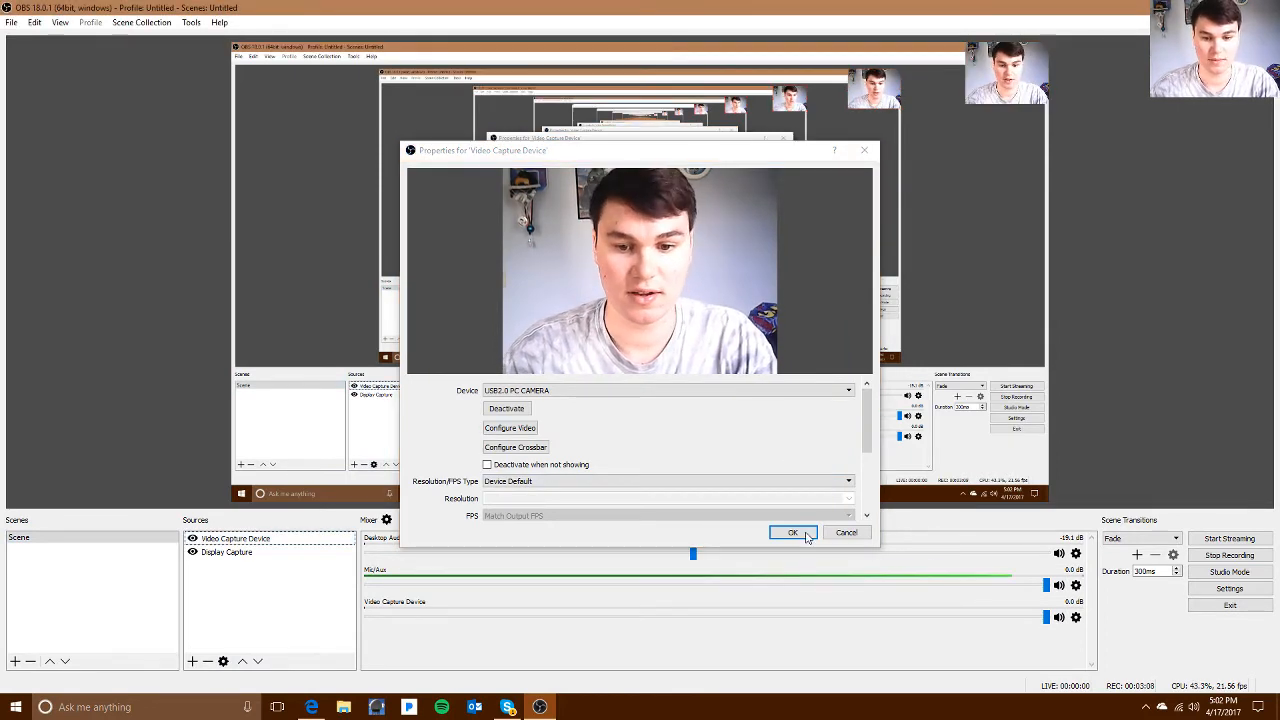
{"action": "left_click", "coordinate": [792, 532]}
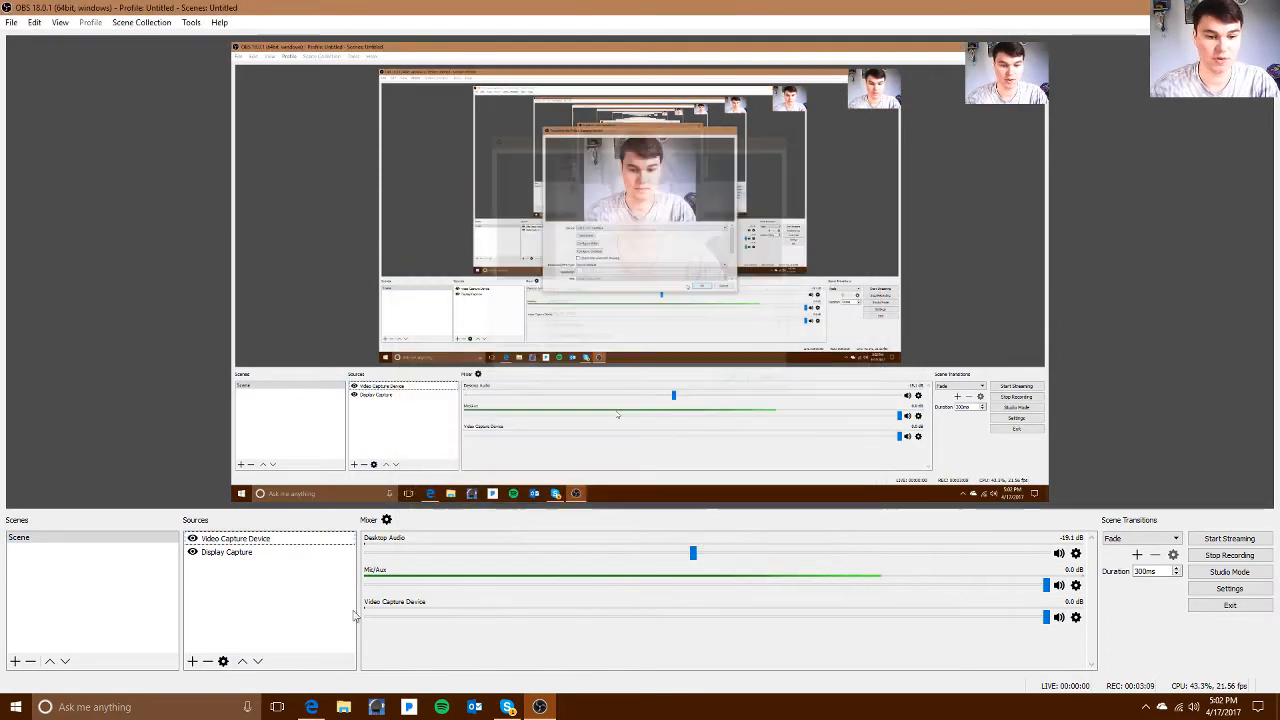
- Open the Display Capture source's properties, turn Capture Cursor off and turn it back on
{"action": "left_click", "coordinate": [272, 556]}
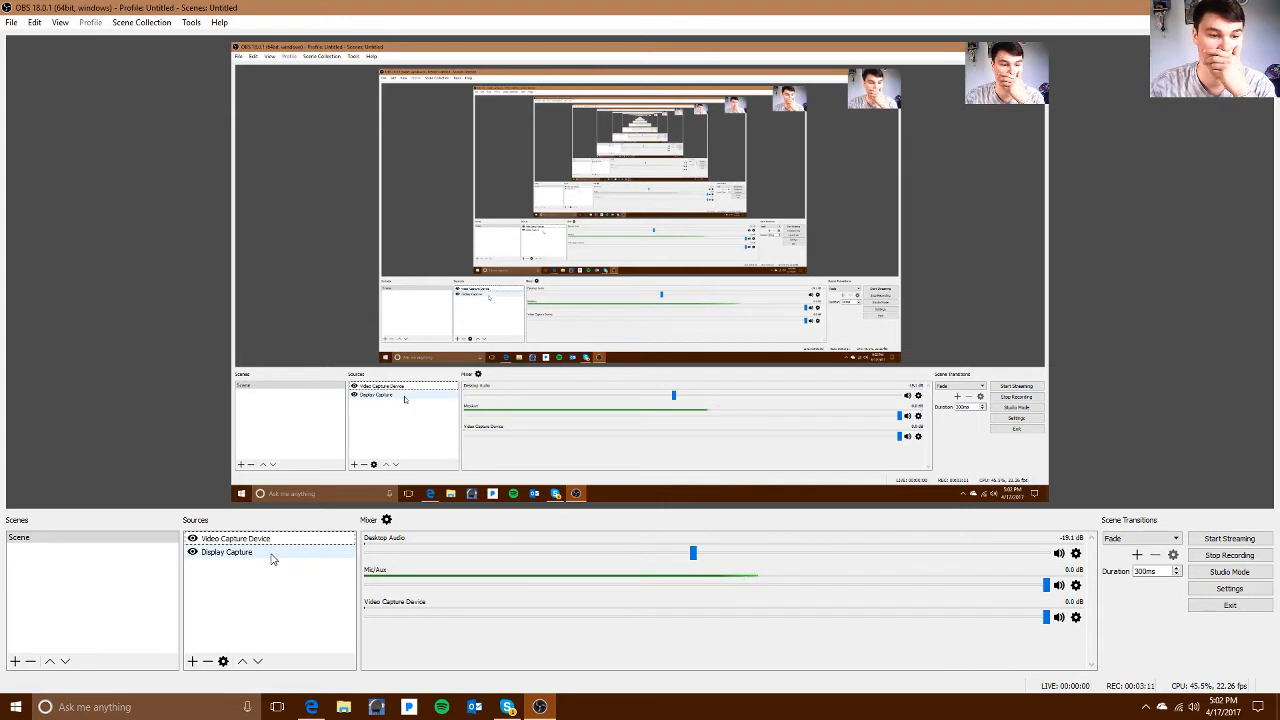
{"action": "left_click", "coordinate": [223, 661]}
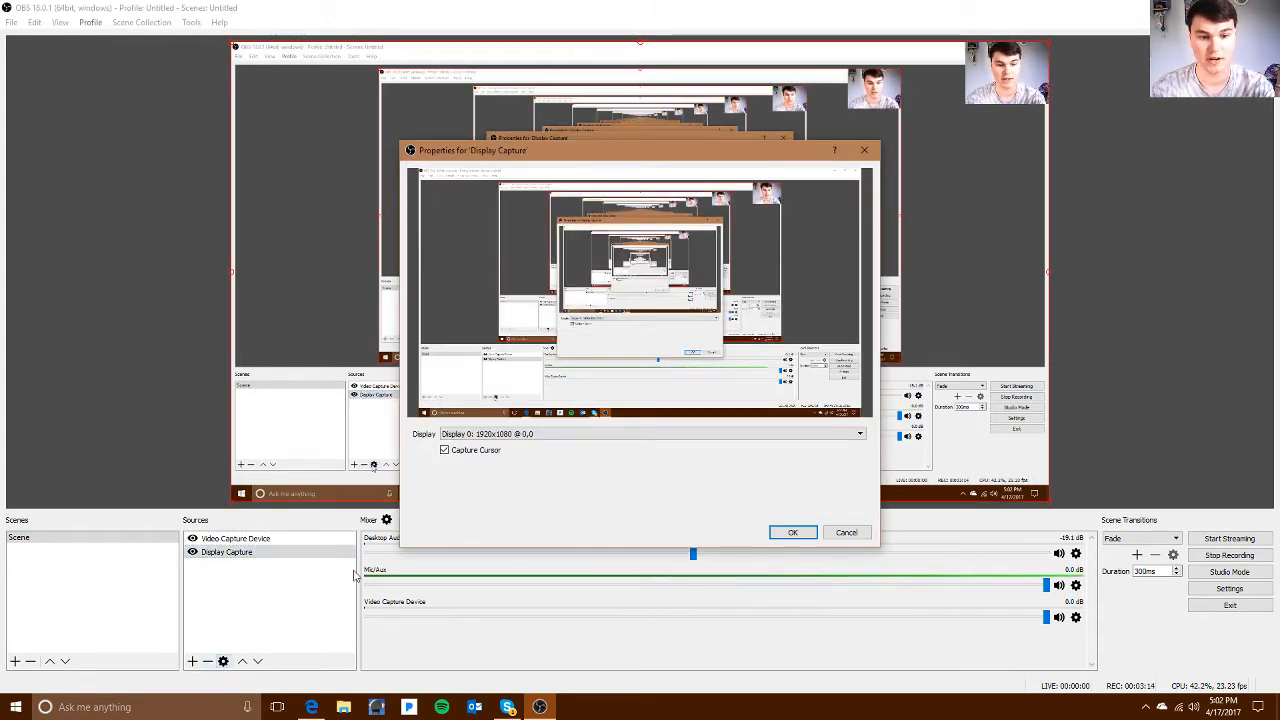
{"action": "left_click", "coordinate": [460, 453]}
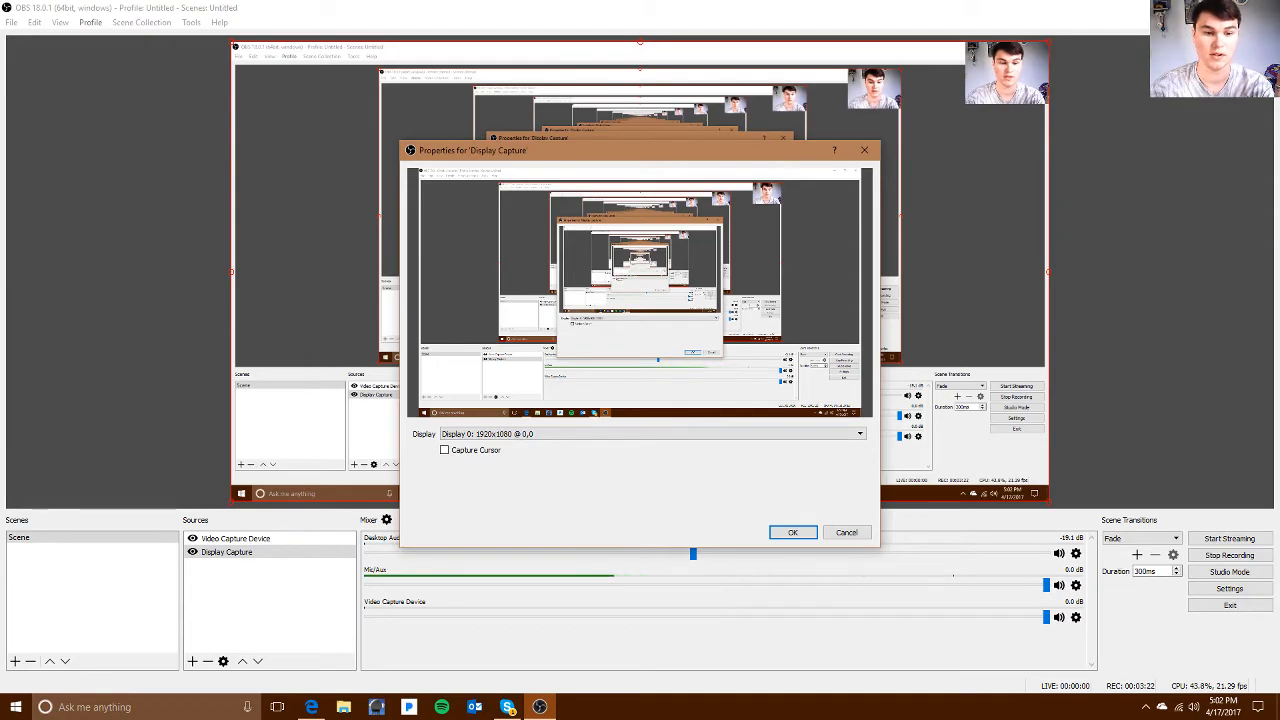
{"action": "left_click", "coordinate": [444, 450]}
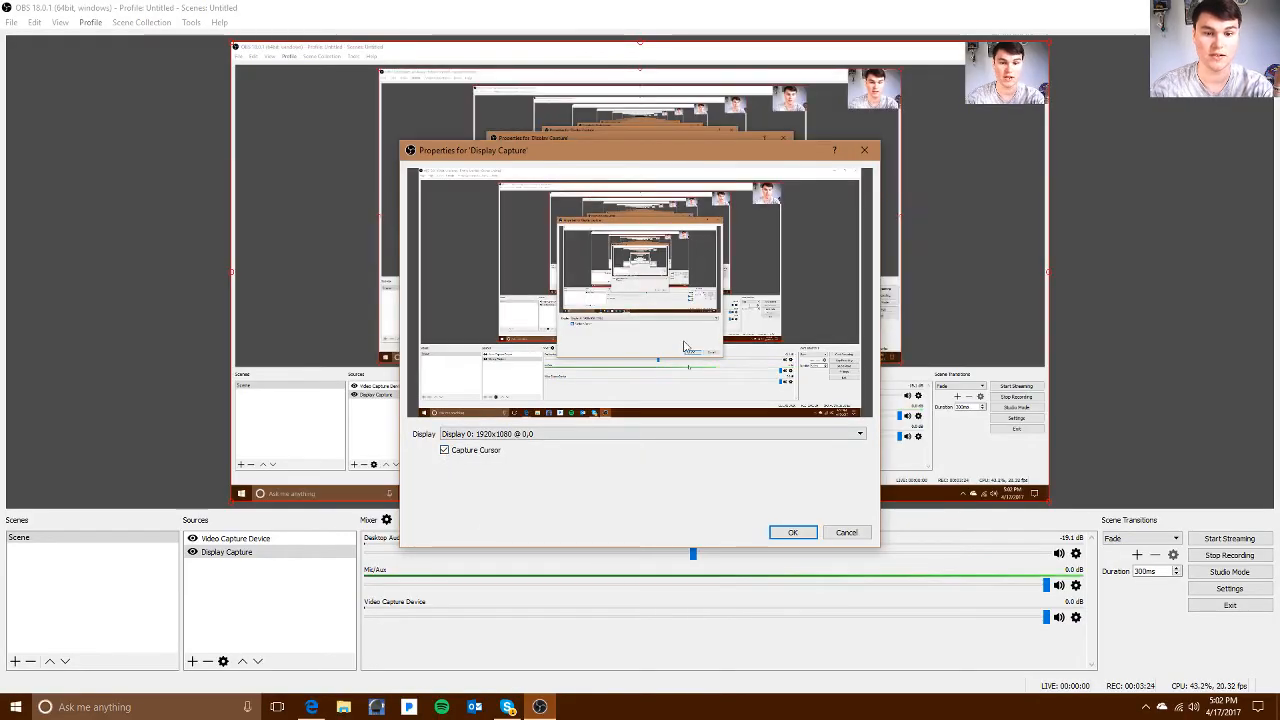
- Check the displays available to the Display Capture source, keep Display 0: 1920x1080 @ 0,0, and accept the properties
{"action": "left_click", "coordinate": [558, 436]}
{"action": "left_click", "coordinate": [558, 436]}
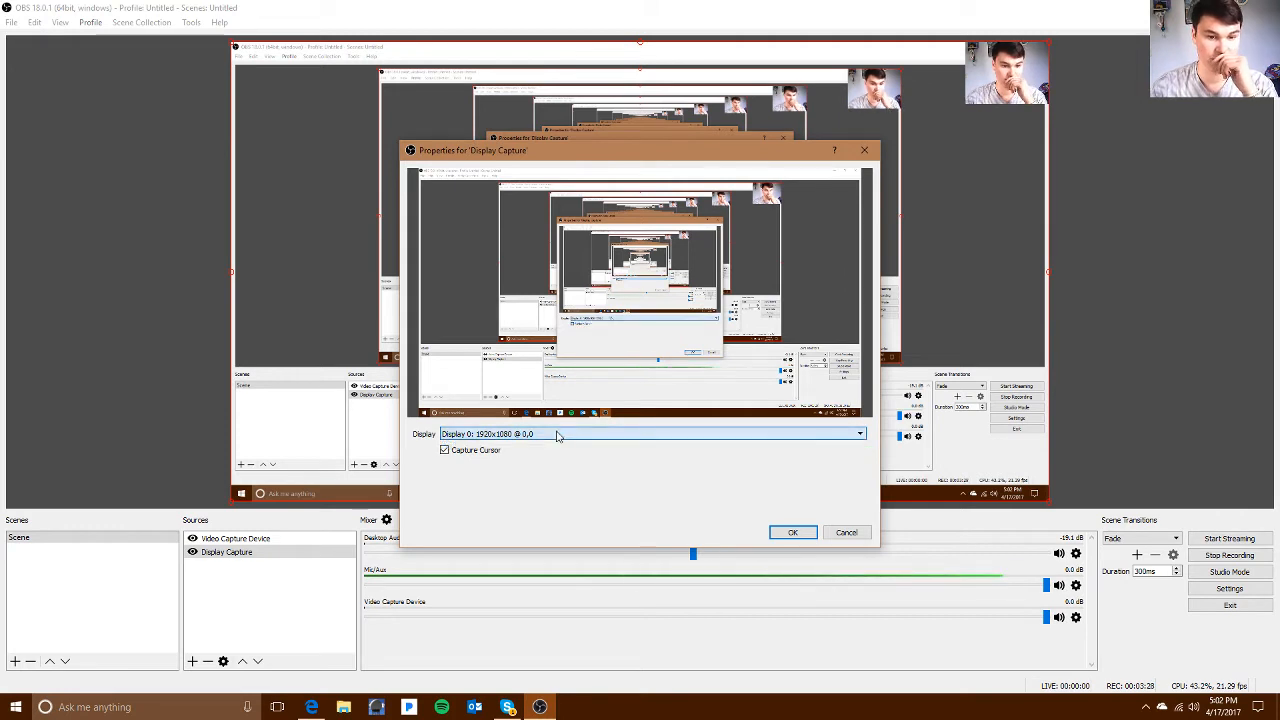
{"action": "left_click", "coordinate": [558, 436]}
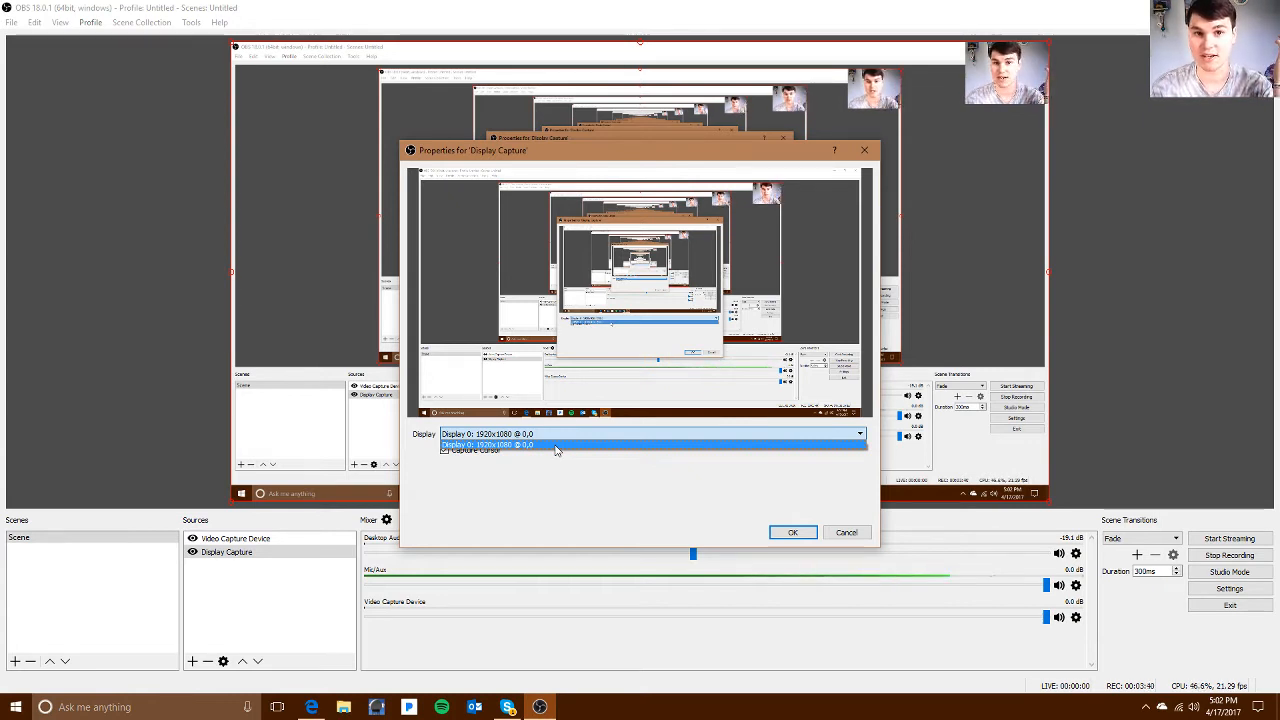
{"action": "left_click", "coordinate": [556, 446]}
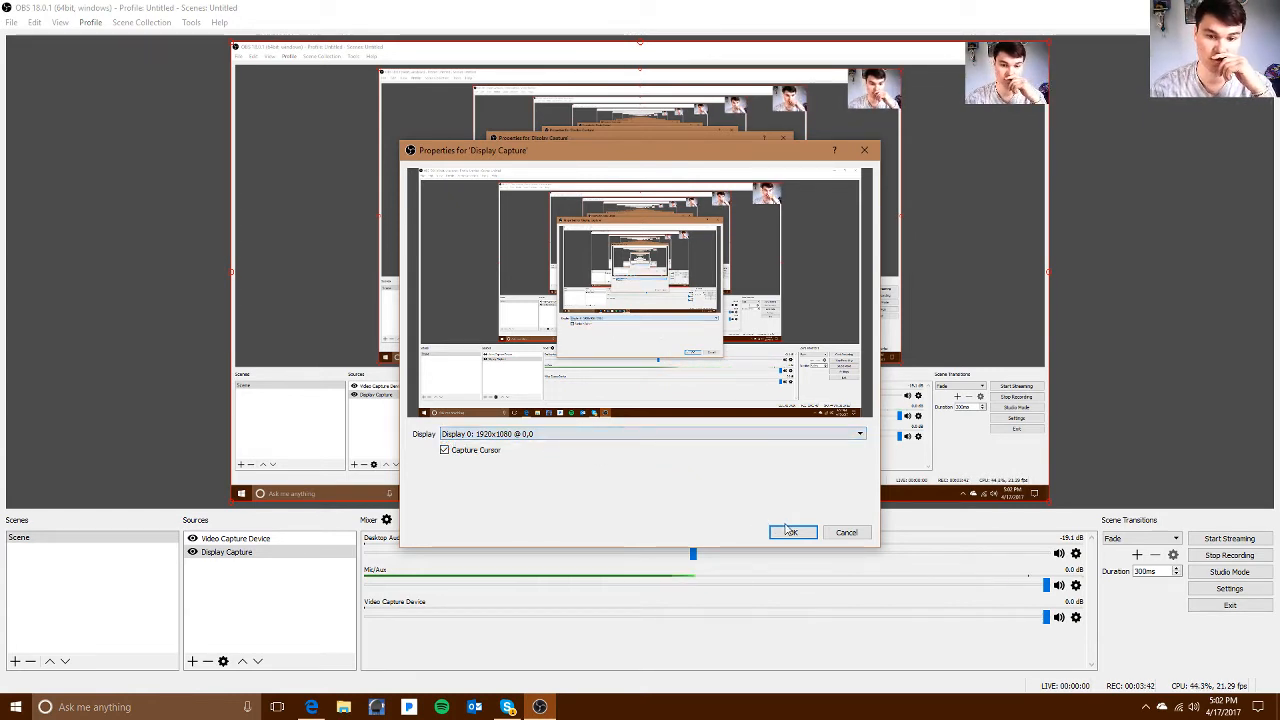
{"action": "left_click", "coordinate": [628, 434]}
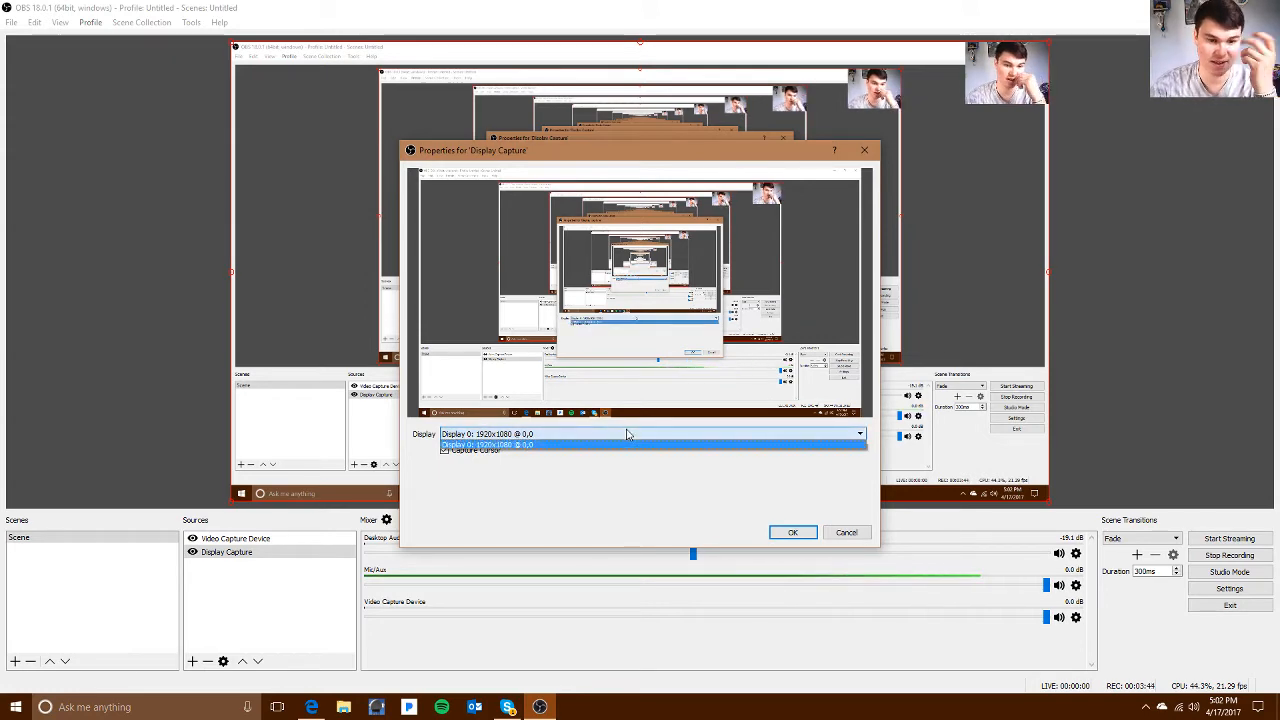
{"action": "left_click", "coordinate": [628, 434]}
{"action": "left_click", "coordinate": [785, 532]}
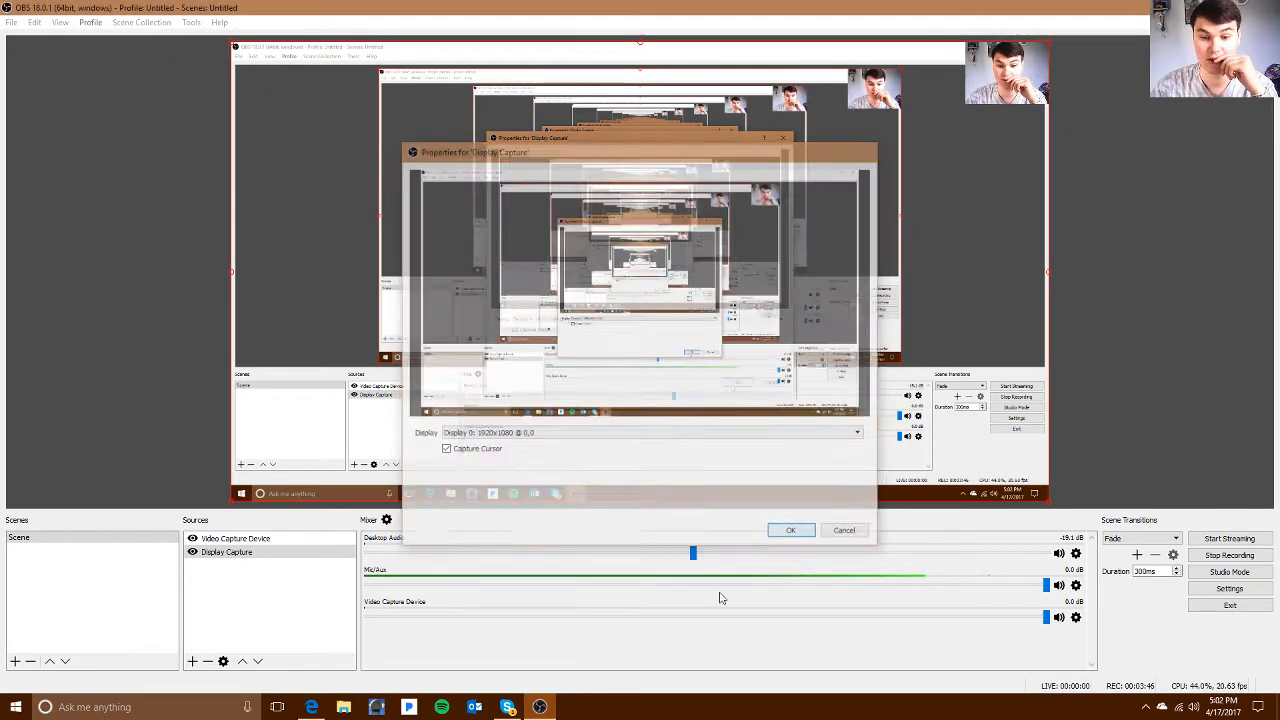
- Move the Video Capture Device source below Display Capture in the stacking order, and return it above Display Capture
{"action": "left_click", "coordinate": [335, 539]}
{"action": "right_click", "coordinate": [336, 540]}
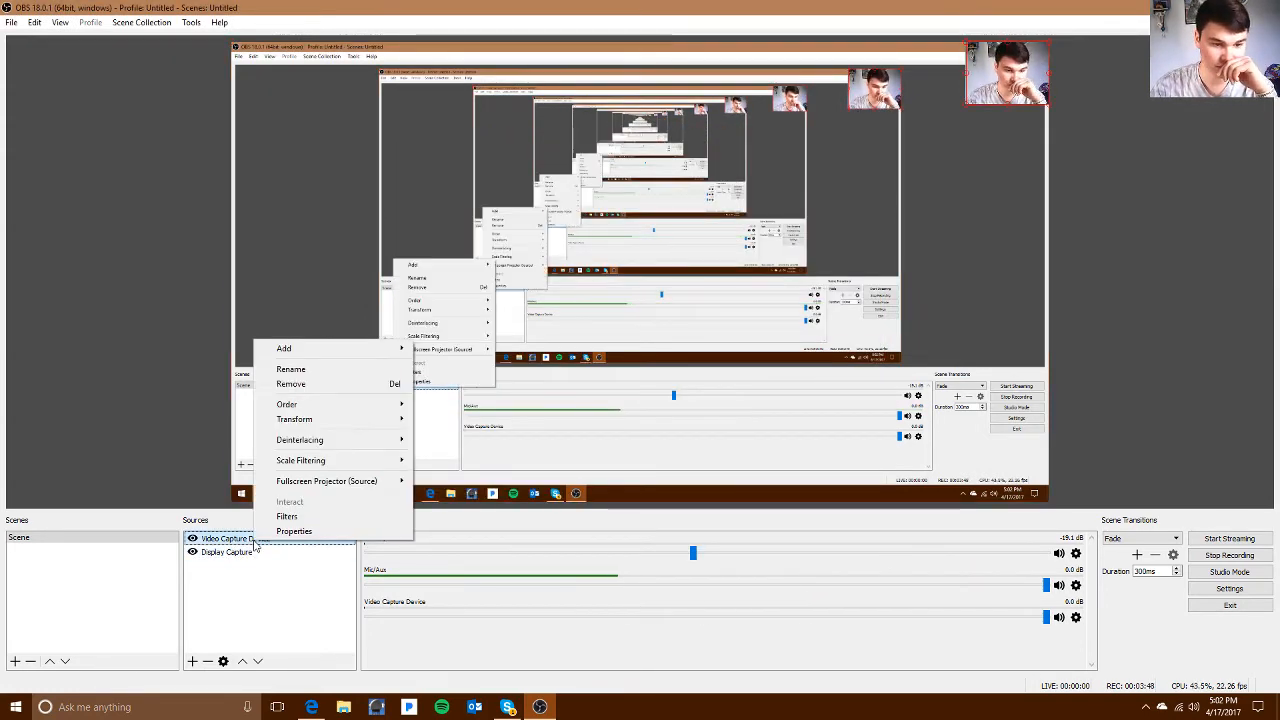
{"action": "left_click", "coordinate": [283, 578]}
{"action": "left_click_drag", "start_coordinate": [281, 540], "coordinate": [277, 553]}
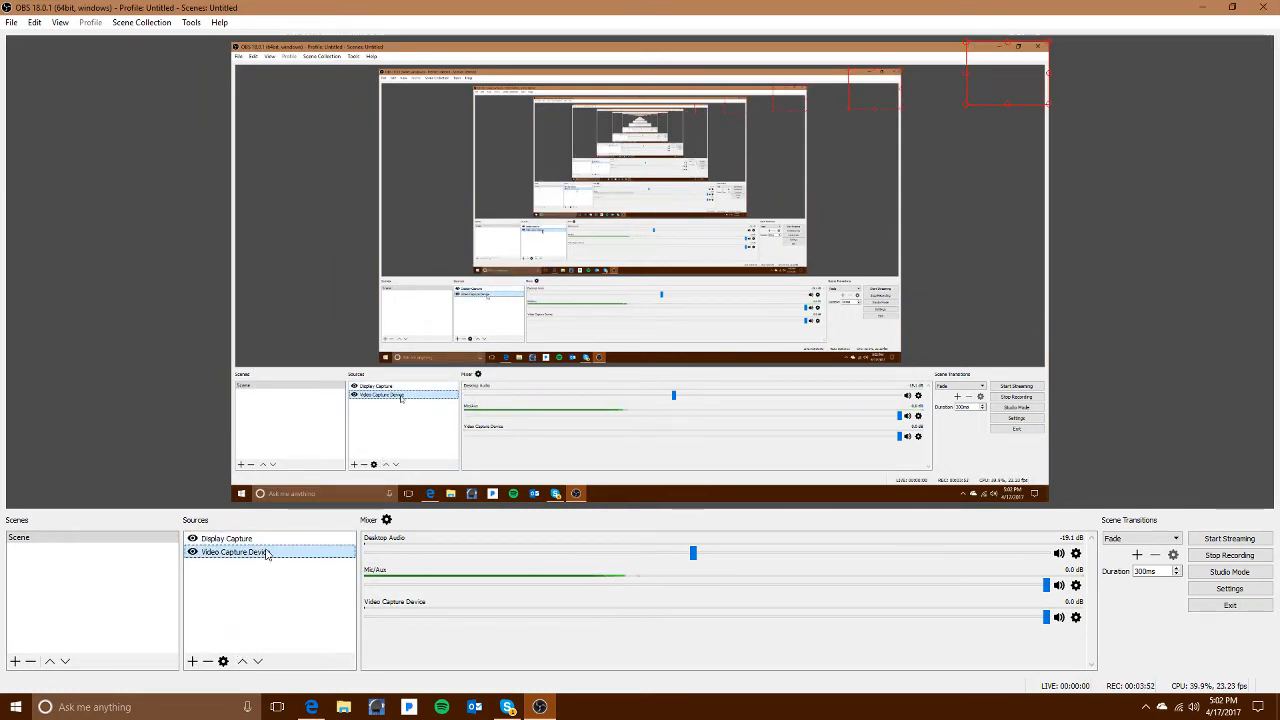
{"action": "left_click_drag", "start_coordinate": [267, 555], "coordinate": [267, 541]}
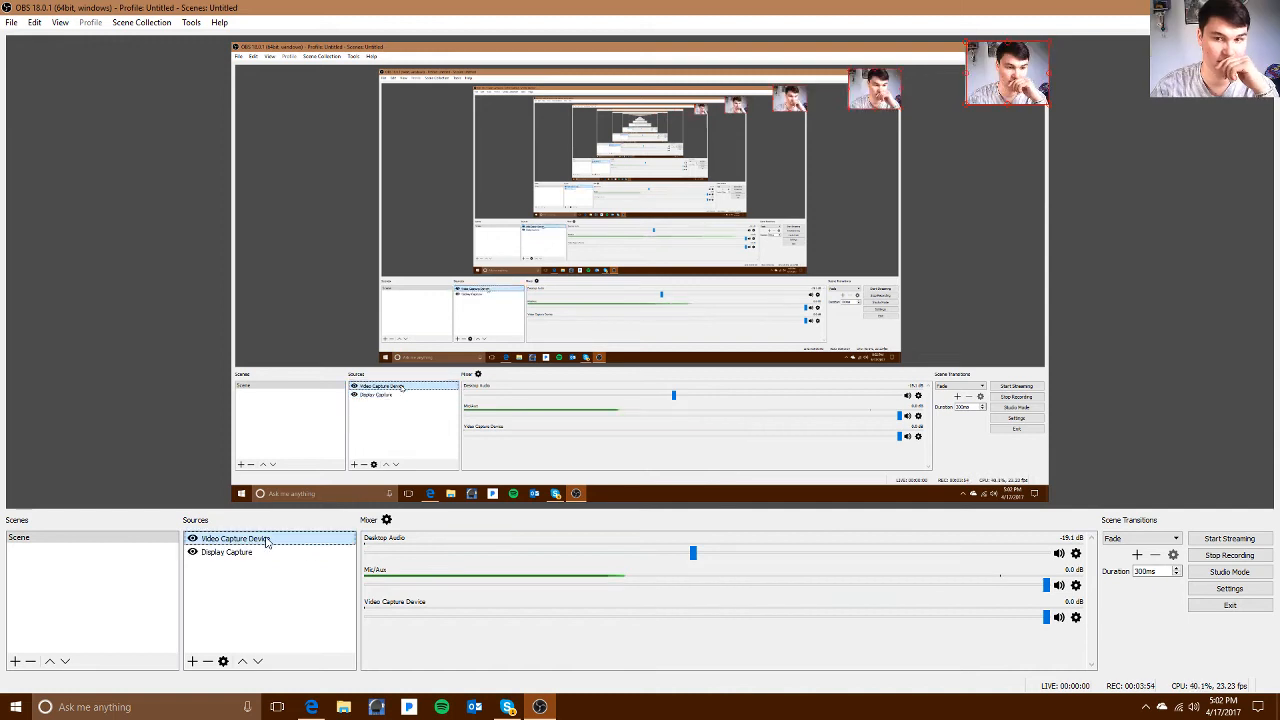
- In the Video Capture Device's video configuration, set Sharpness to 7, Brightness to 109 and Contrast to 104
{"action": "left_click", "coordinate": [223, 661]}
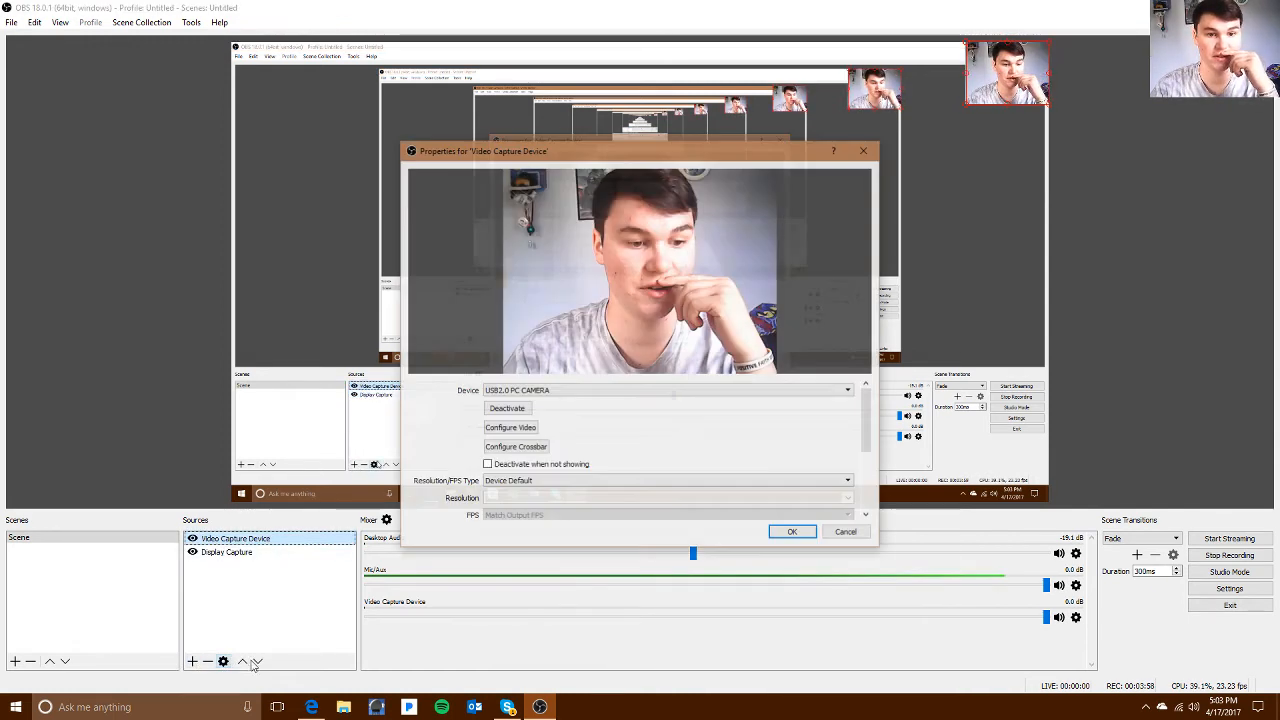
{"action": "left_click", "coordinate": [598, 390]}
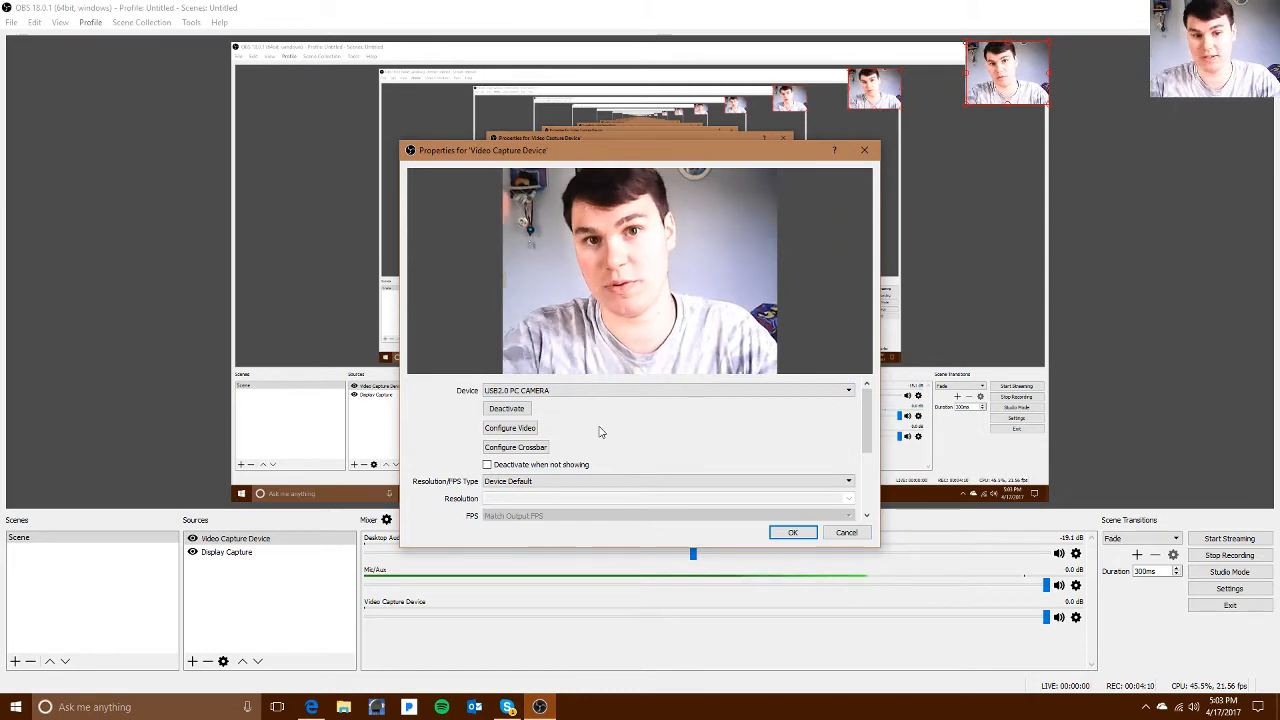
{"action": "left_click", "coordinate": [510, 428]}
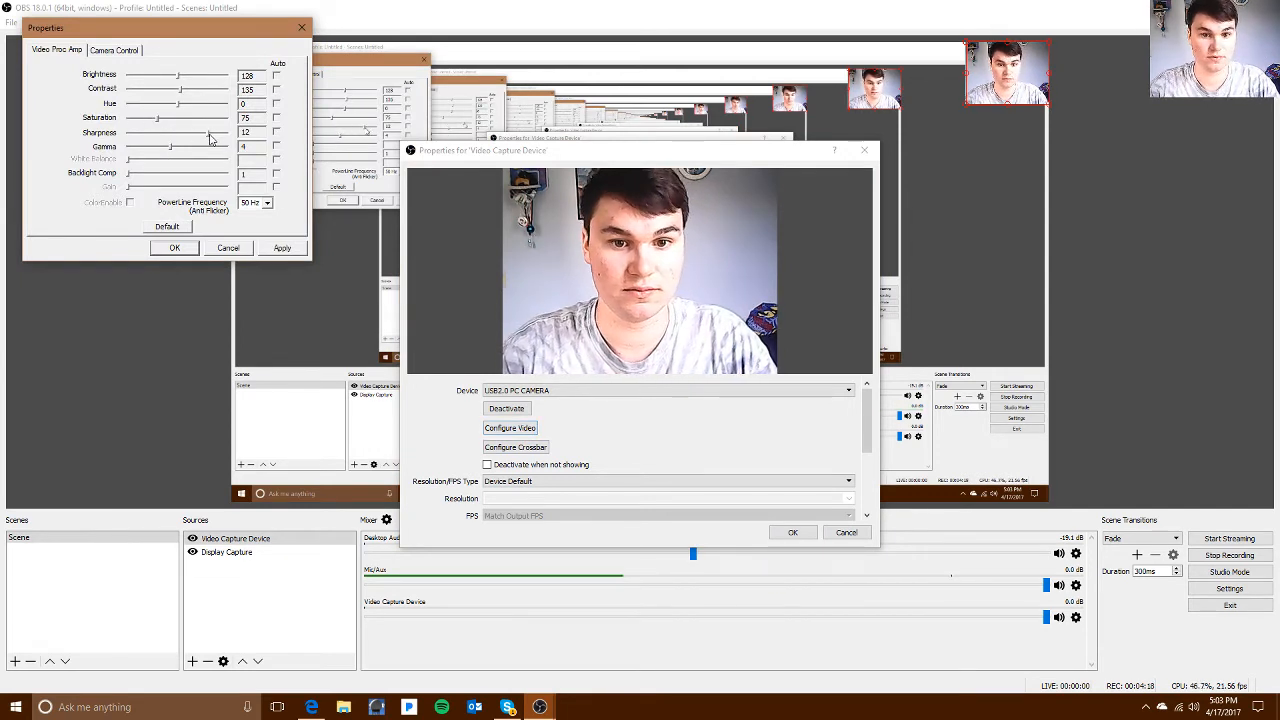
{"action": "left_click_drag", "start_coordinate": [199, 139], "coordinate": [181, 139]}
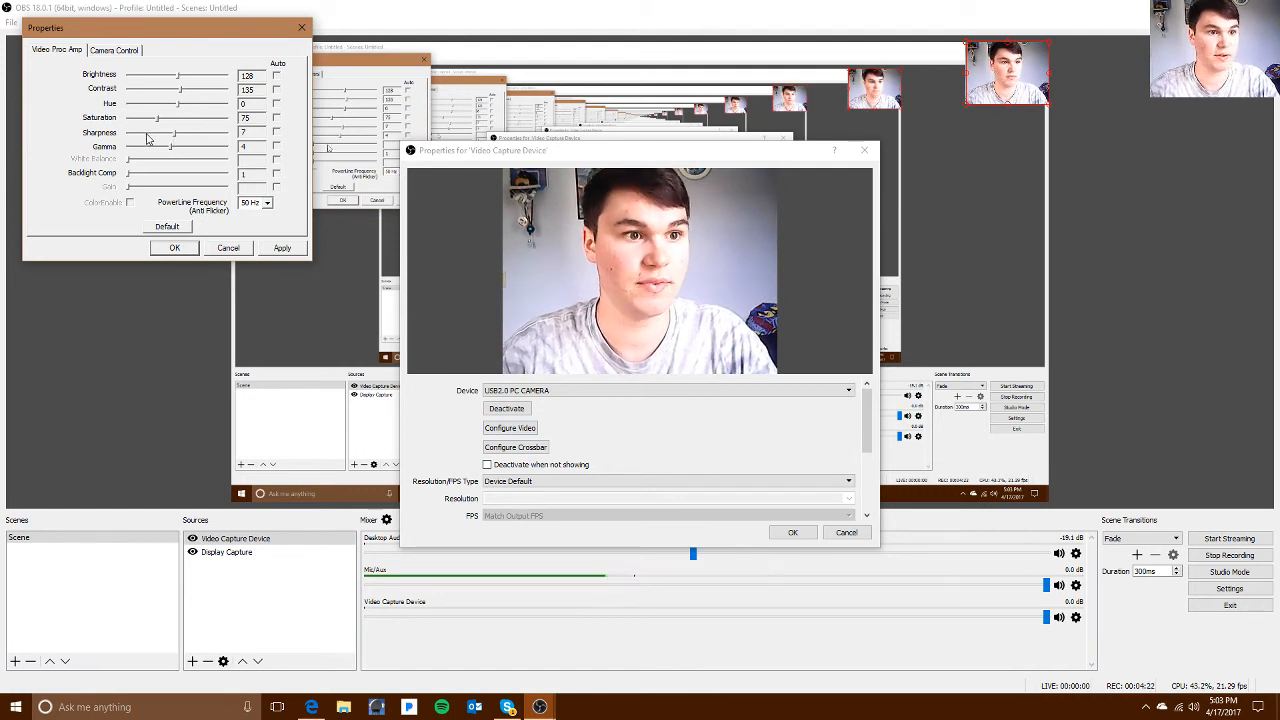
{"action": "mouse_move", "coordinate": [192, 77]}
{"action": "left_mouse_down"}
{"action": "mouse_move", "coordinate": [203, 77]}
{"action": "mouse_move", "coordinate": [120, 76]}
{"action": "mouse_move", "coordinate": [170, 79]}
{"action": "left_mouse_up"}
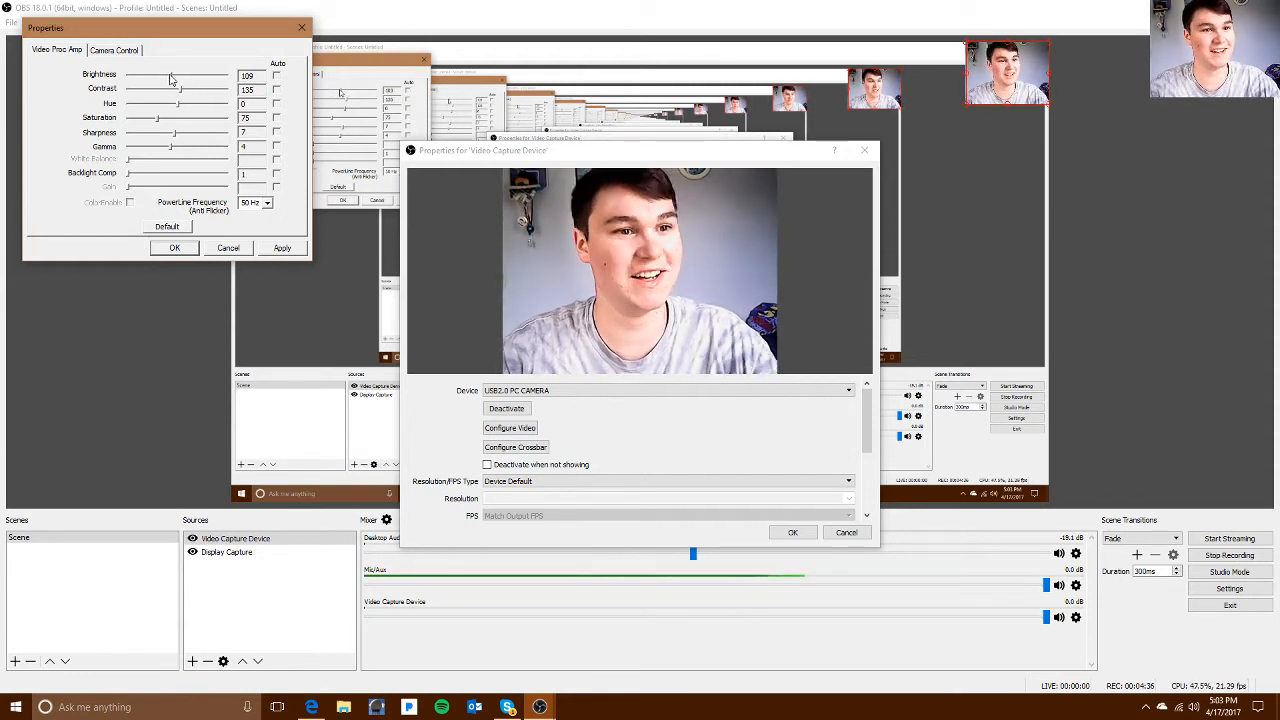
{"action": "left_click_drag", "start_coordinate": [180, 89], "coordinate": [168, 88]}
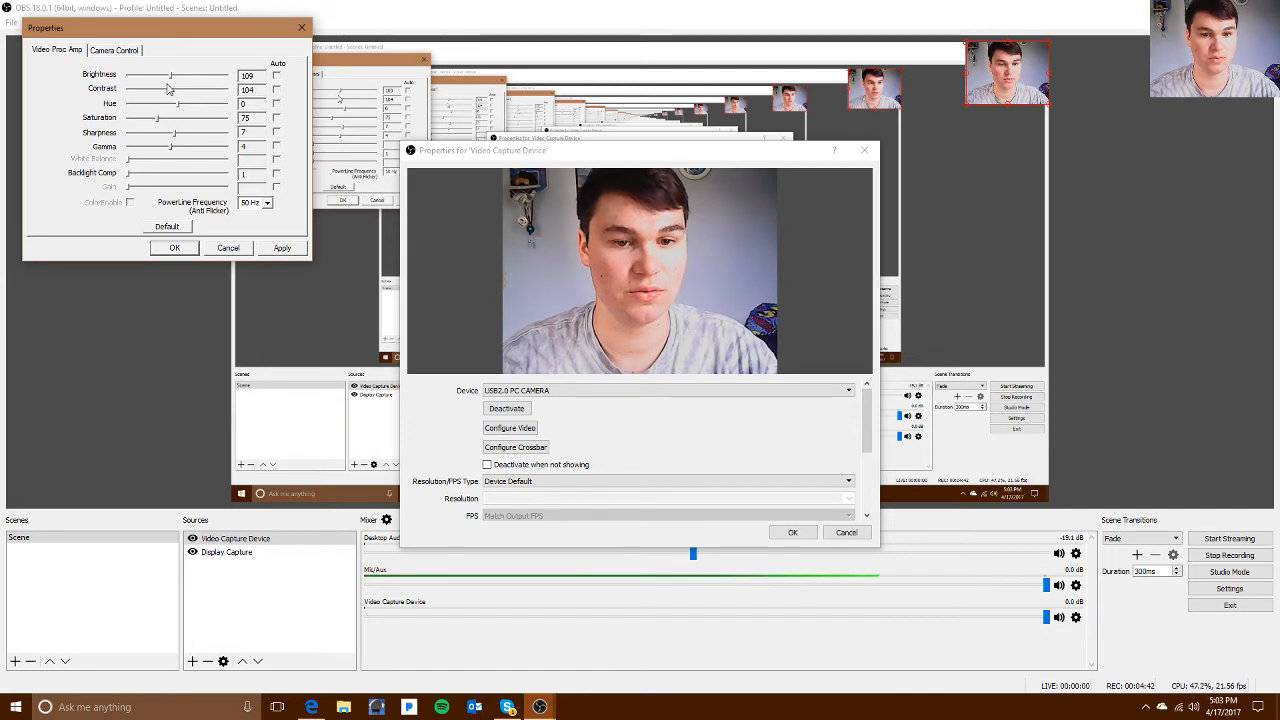
- Test the webcam's Hue up to 127, restore it to 0, and accept the video configuration
{"action": "left_click", "coordinate": [214, 107]}
{"action": "left_click_drag", "start_coordinate": [145, 105], "coordinate": [257, 103]}
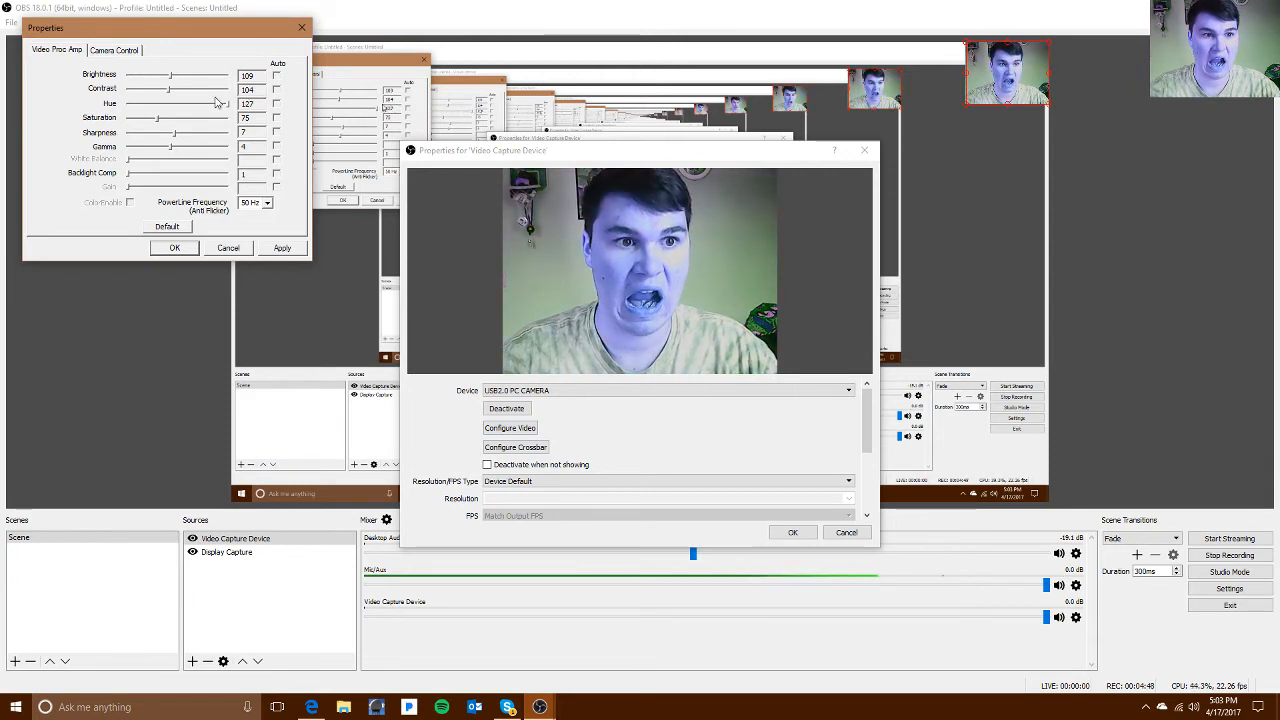
{"action": "left_click_drag", "start_coordinate": [163, 106], "coordinate": [171, 107]}
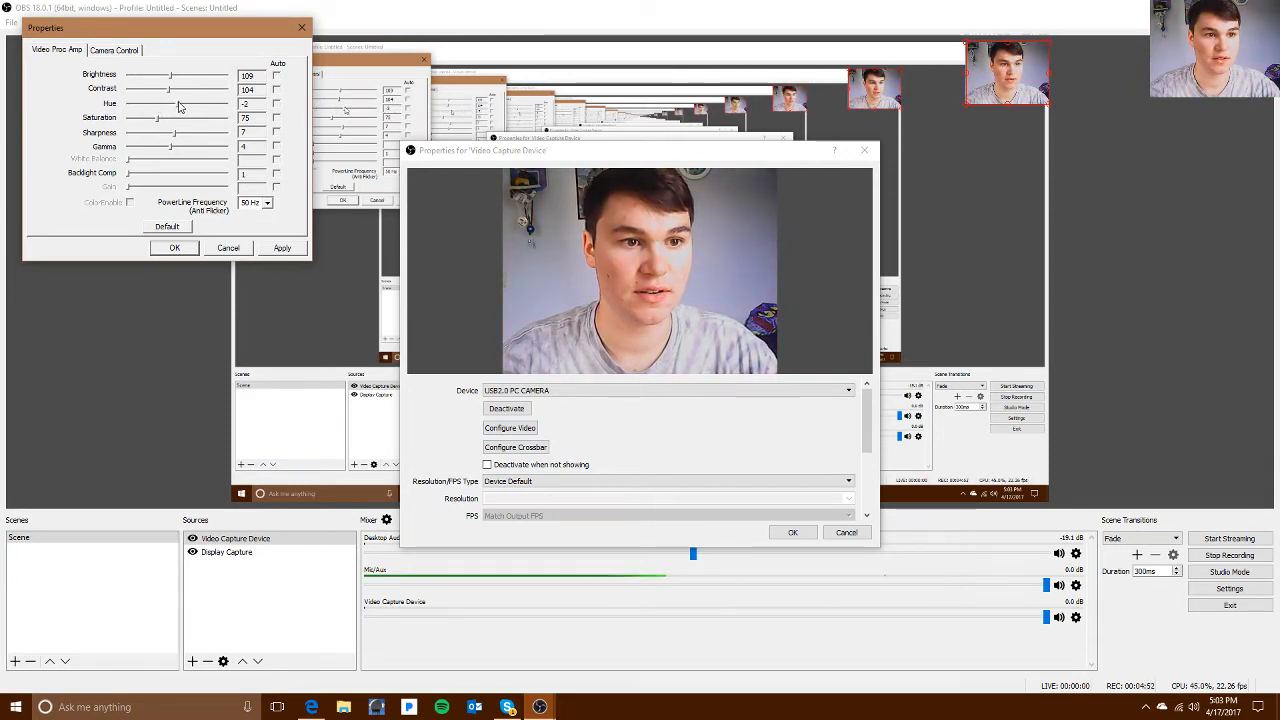
{"action": "left_click_drag", "start_coordinate": [180, 107], "coordinate": [183, 106]}
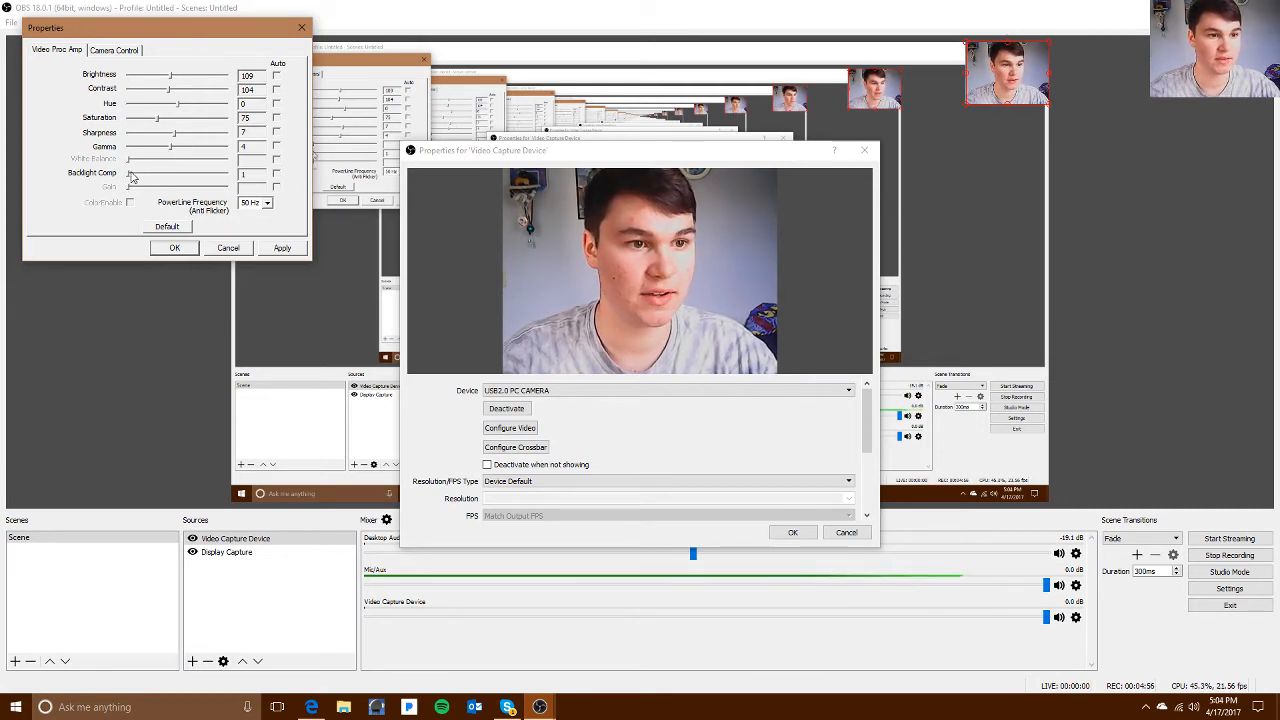
{"action": "left_click_drag", "start_coordinate": [130, 177], "coordinate": [52, 177]}
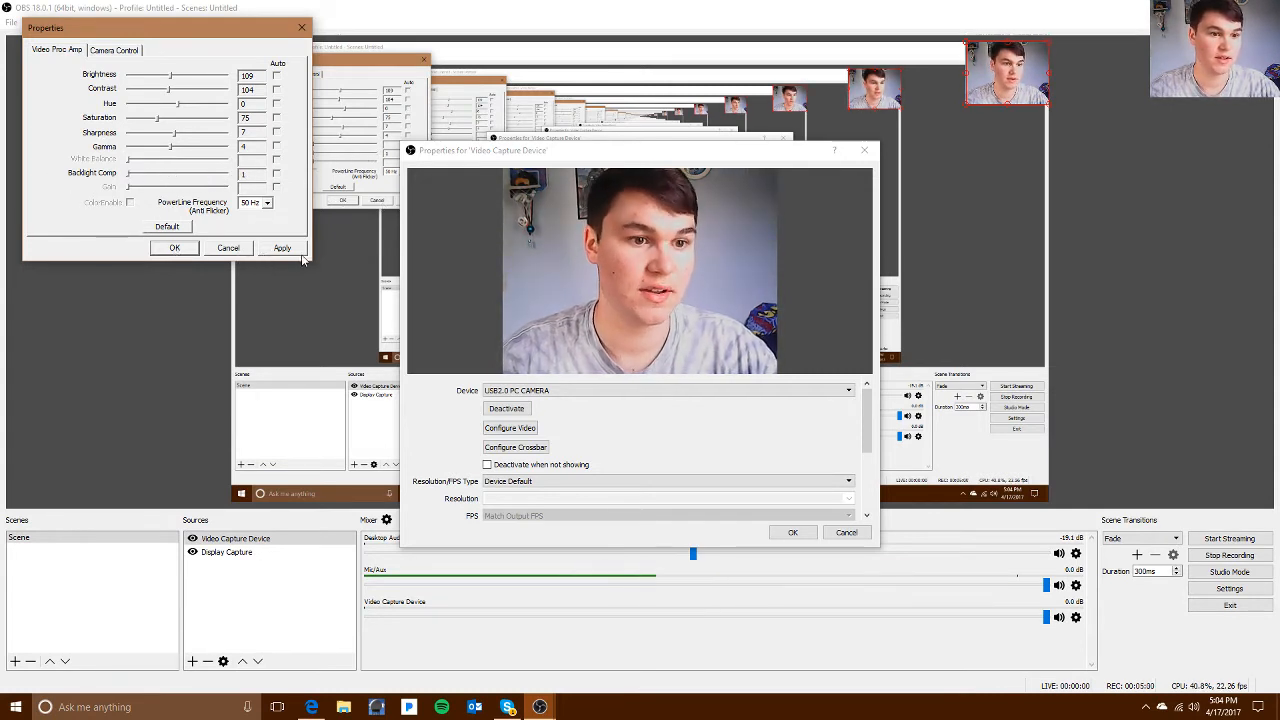
{"action": "left_click", "coordinate": [188, 250]}
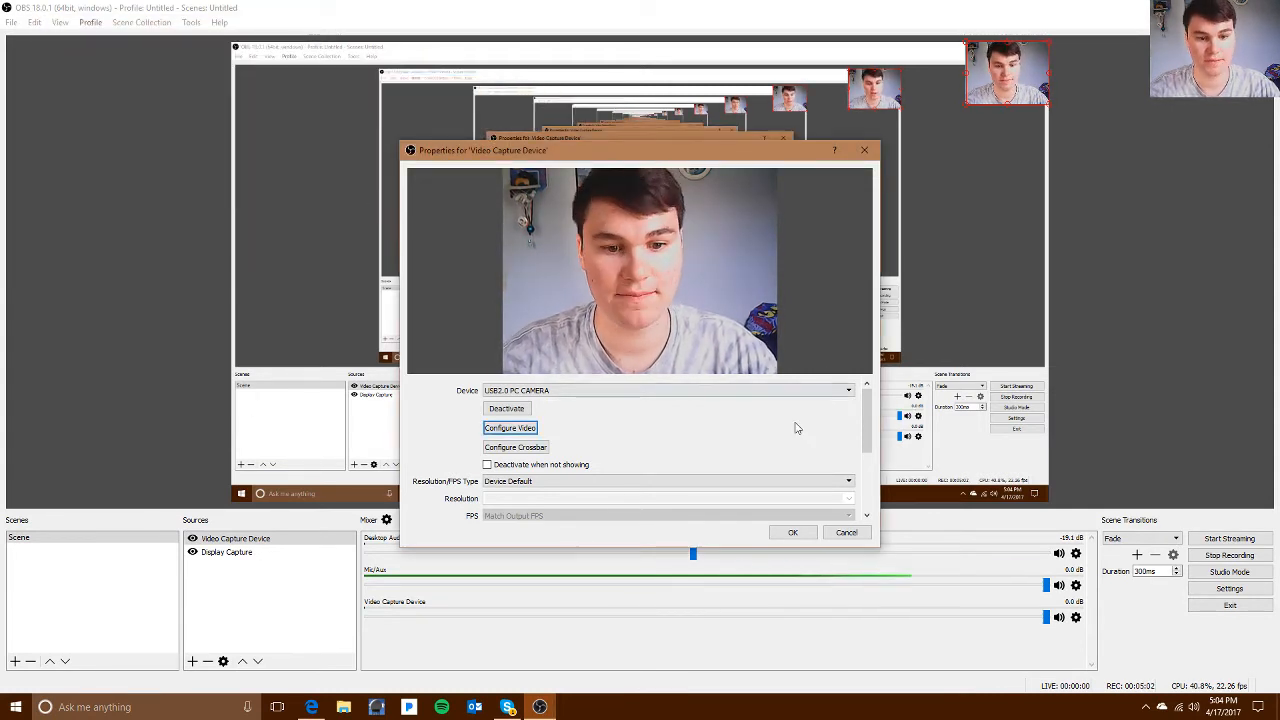
- Set the Video Capture Device's Resolution/FPS Type to Custom and accept its properties
{"action": "left_click", "coordinate": [535, 447]}
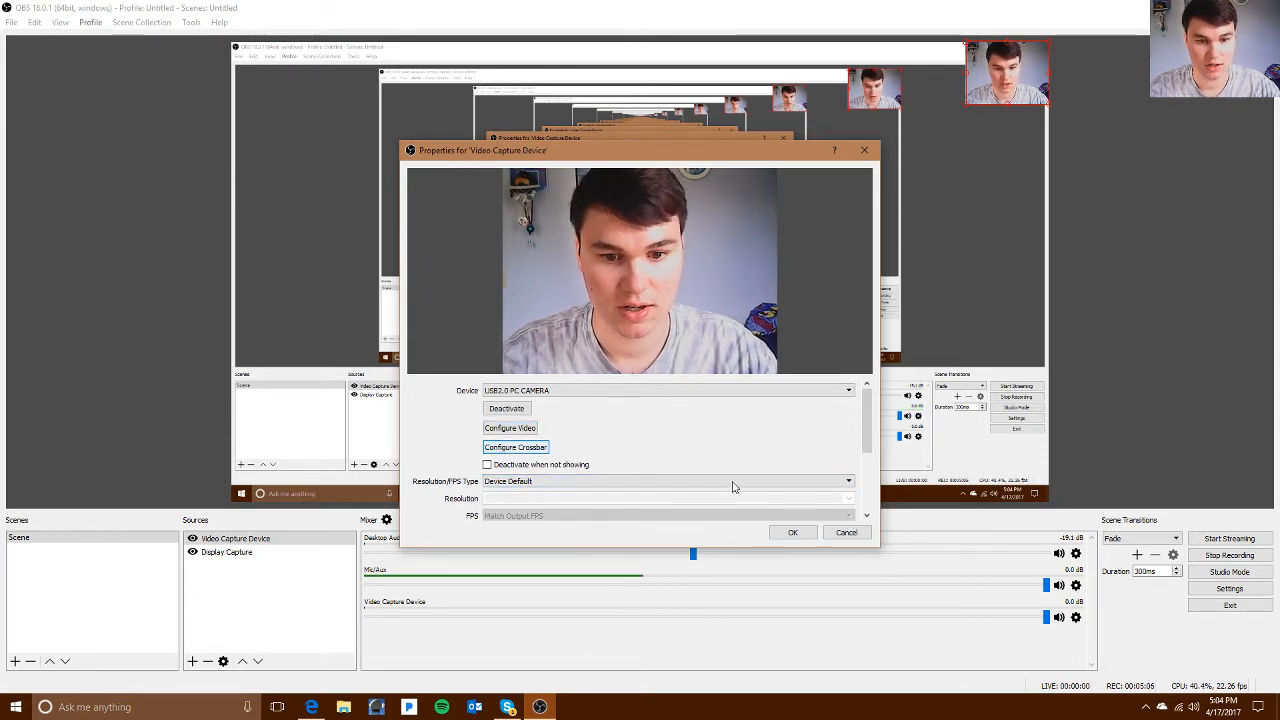
{"action": "left_click", "coordinate": [540, 482]}
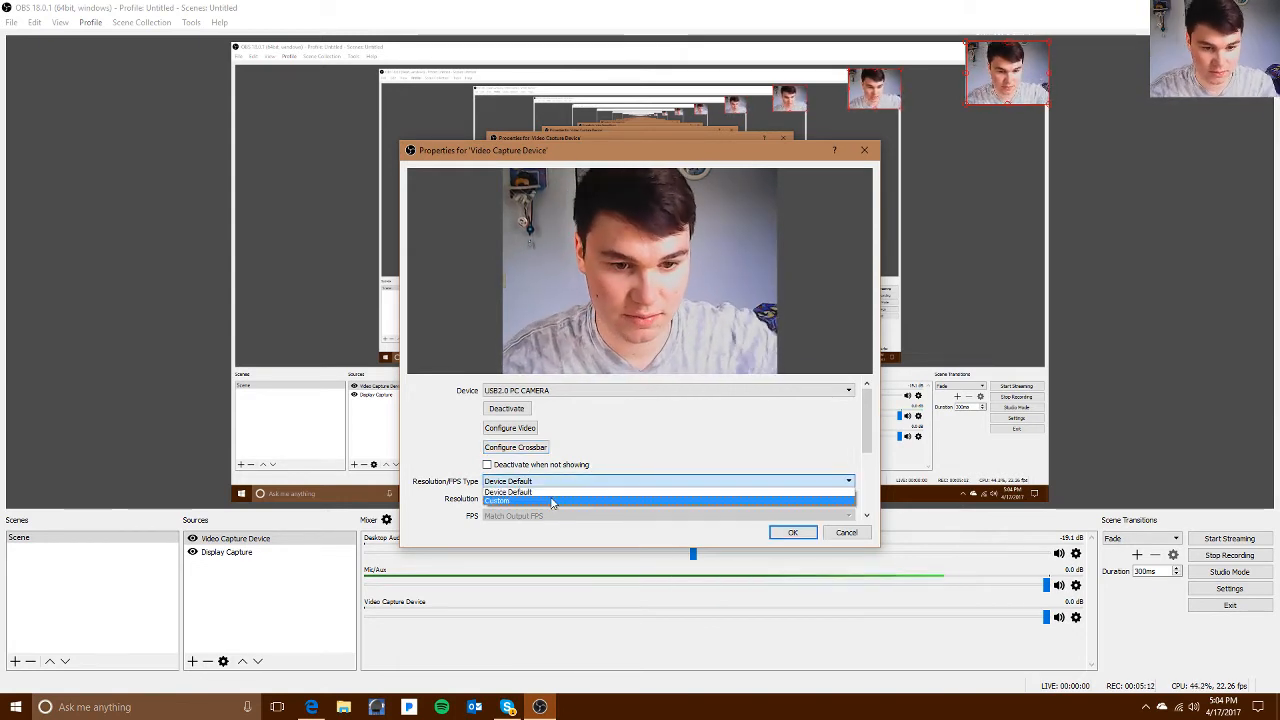
{"action": "left_click", "coordinate": [550, 499]}
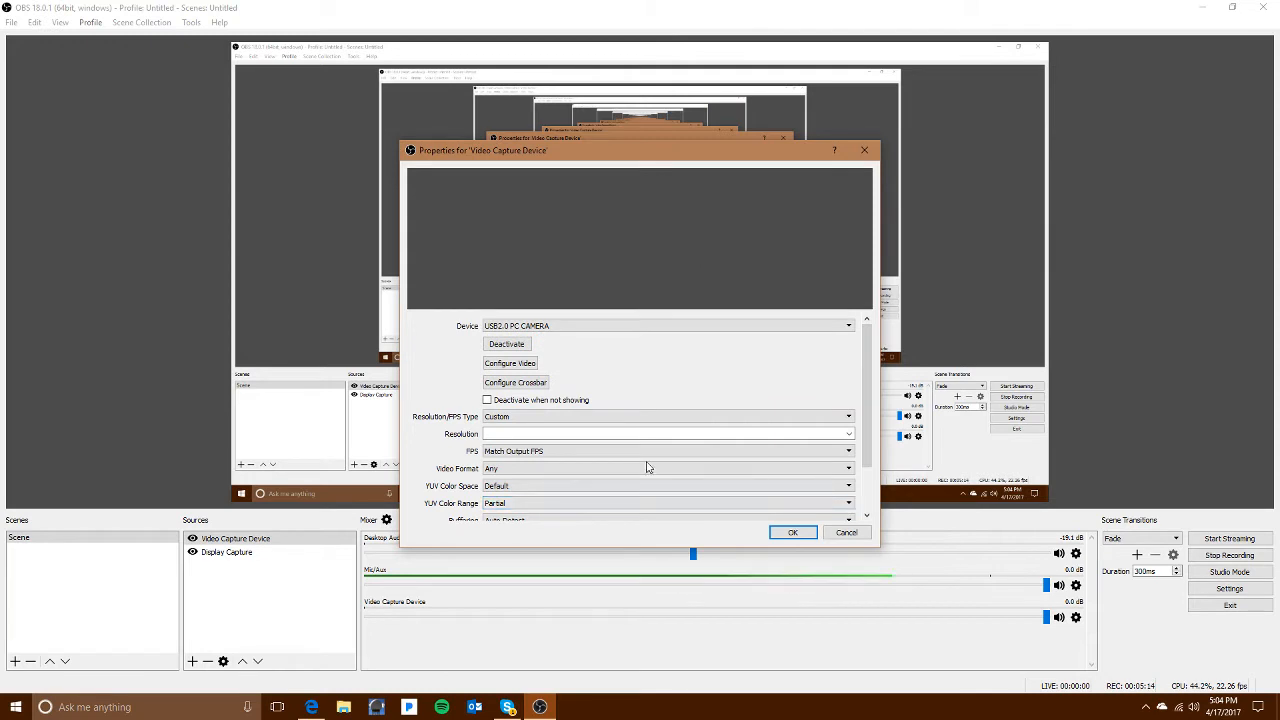
{"action": "left_click", "coordinate": [778, 533]}
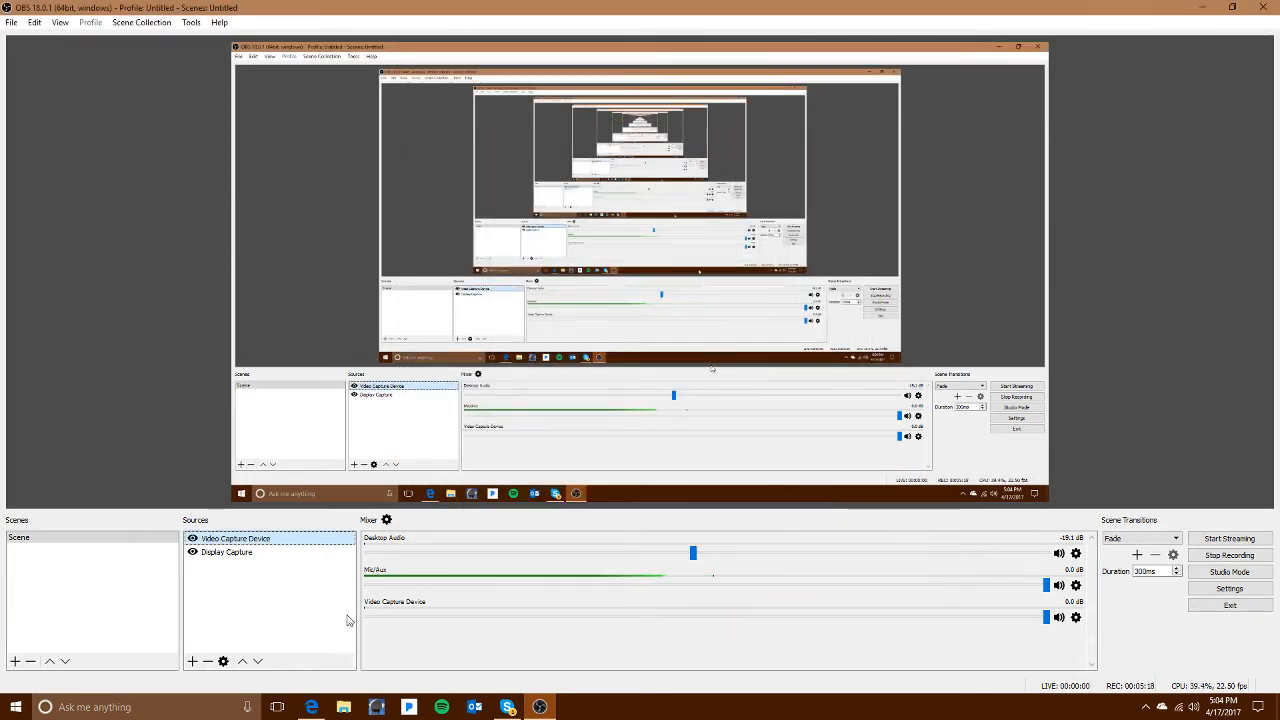
- Remove the Video Capture Device source from the scene
{"action": "right_click", "coordinate": [281, 539]}
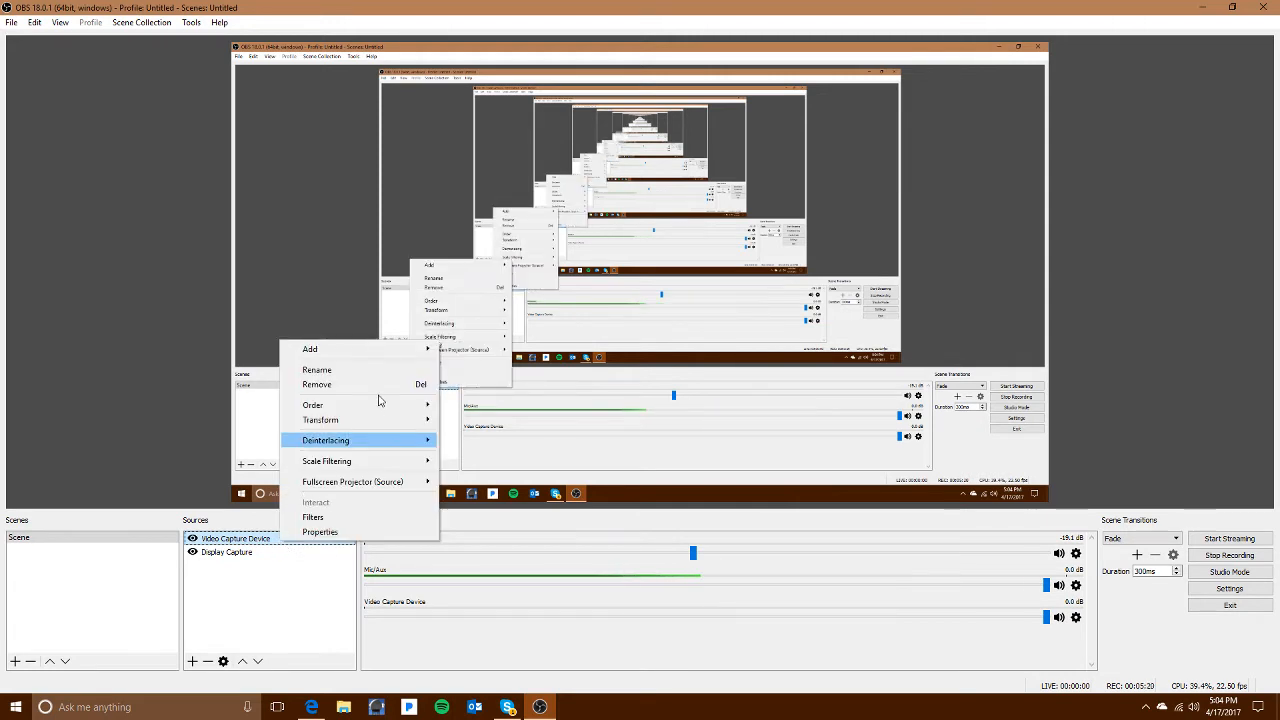
{"action": "left_click", "coordinate": [372, 385]}
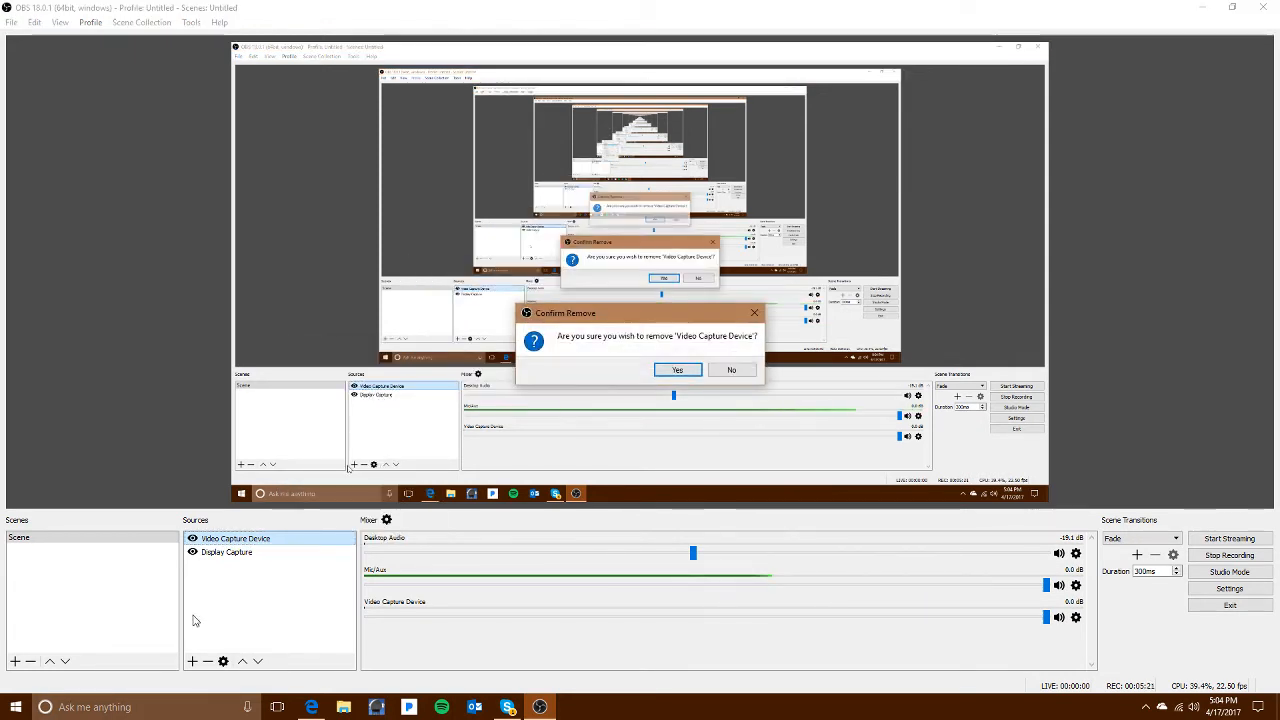
{"action": "left_click", "coordinate": [687, 376]}
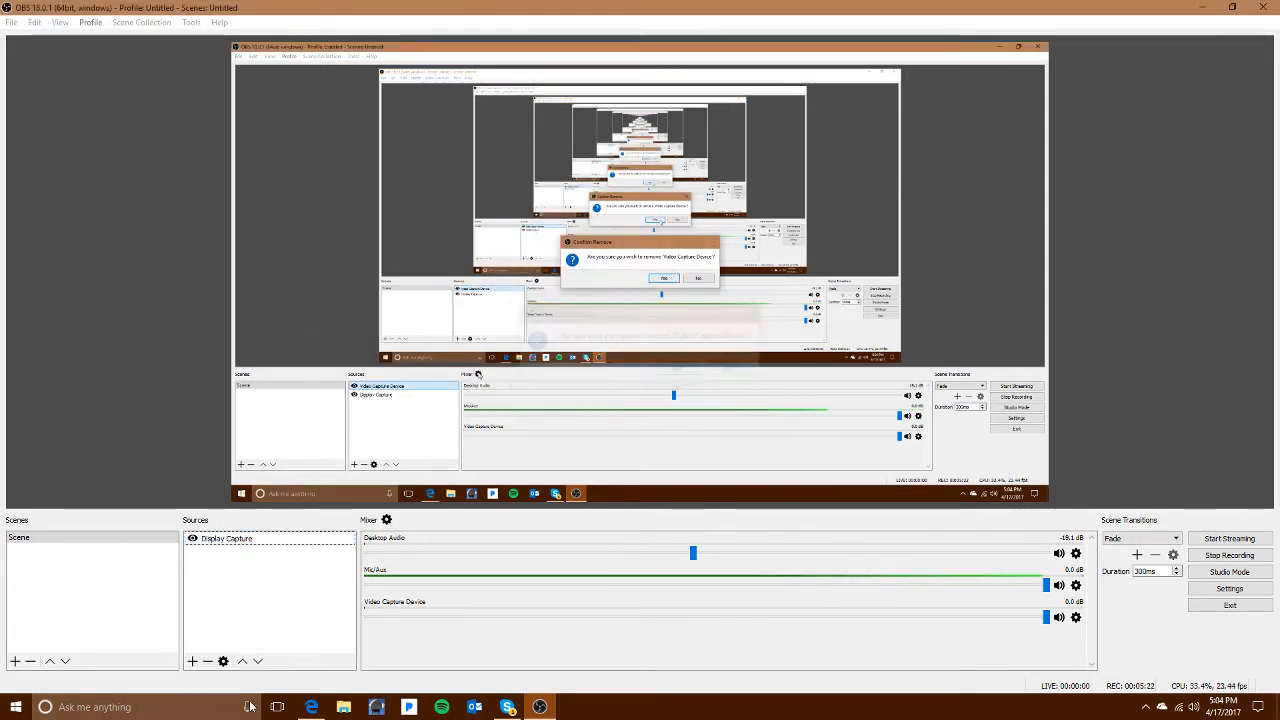
- Add a new visible Video Capture Device source using the USB2.0 PC CAMERA, and fit it small into the canvas's upper-right corner
{"action": "left_click", "coordinate": [192, 662]}
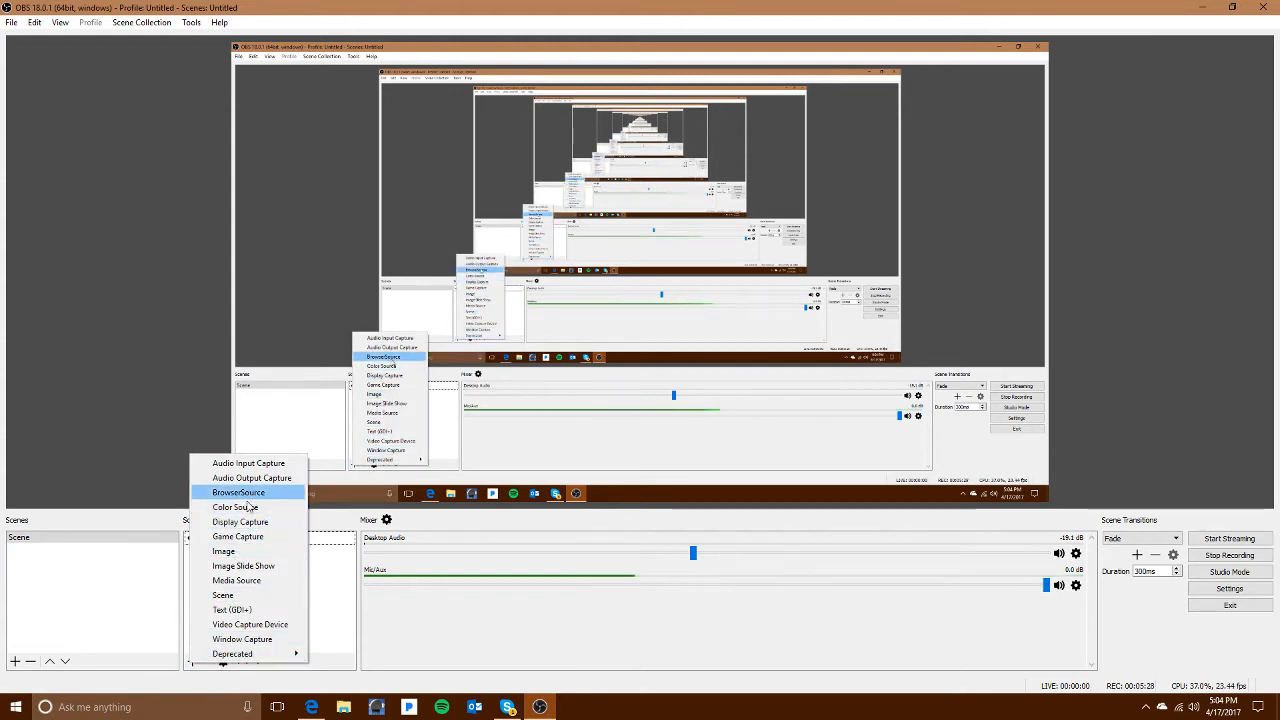
{"action": "left_click", "coordinate": [250, 624]}
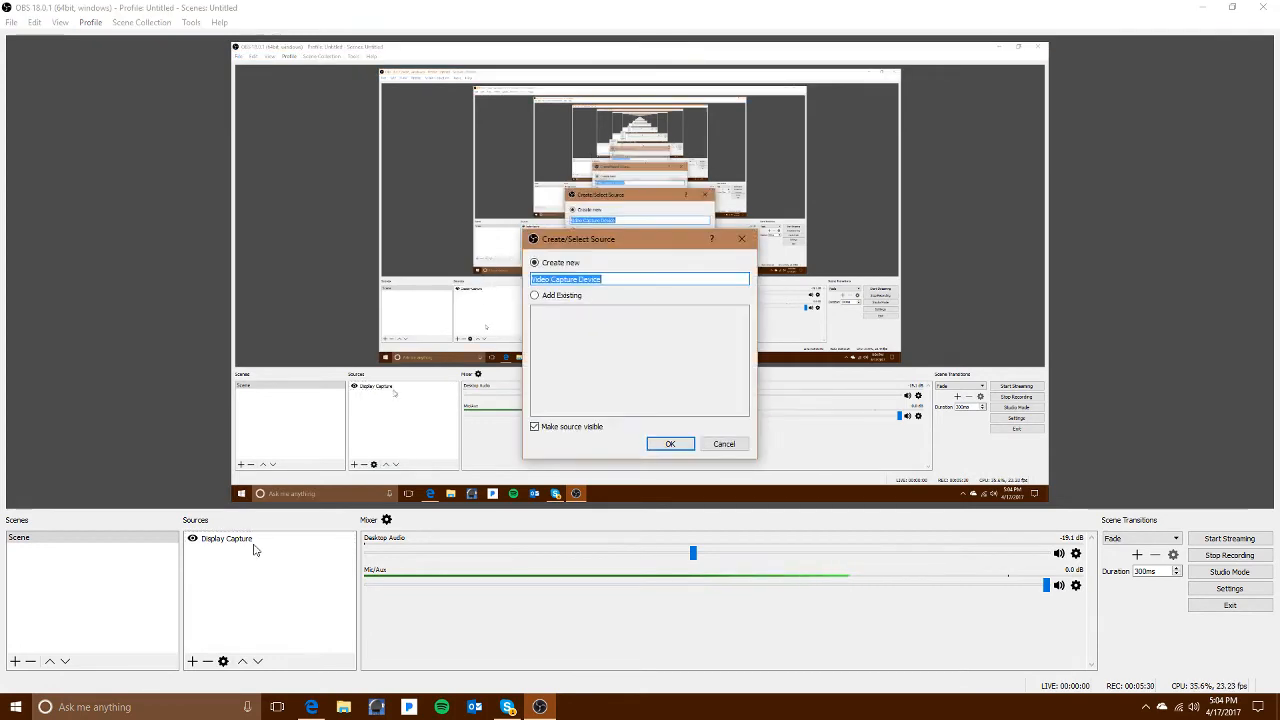
{"action": "left_click", "coordinate": [665, 446]}
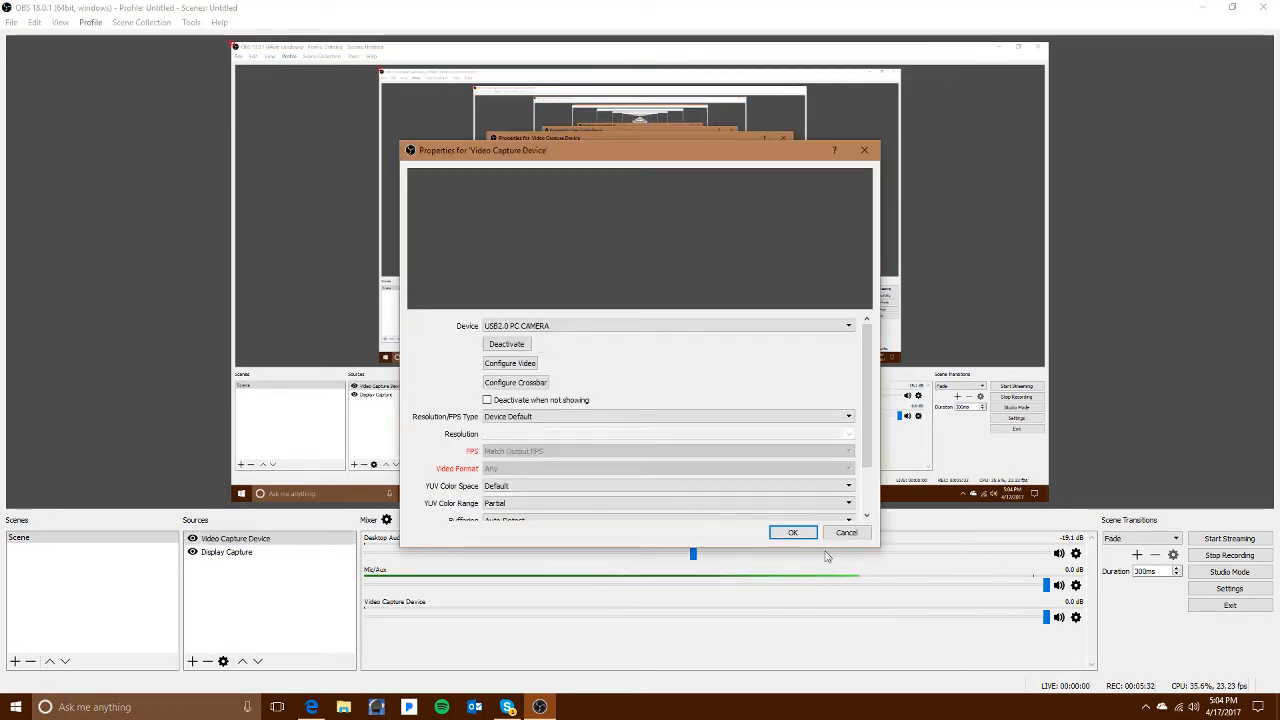
{"action": "left_click", "coordinate": [792, 532]}
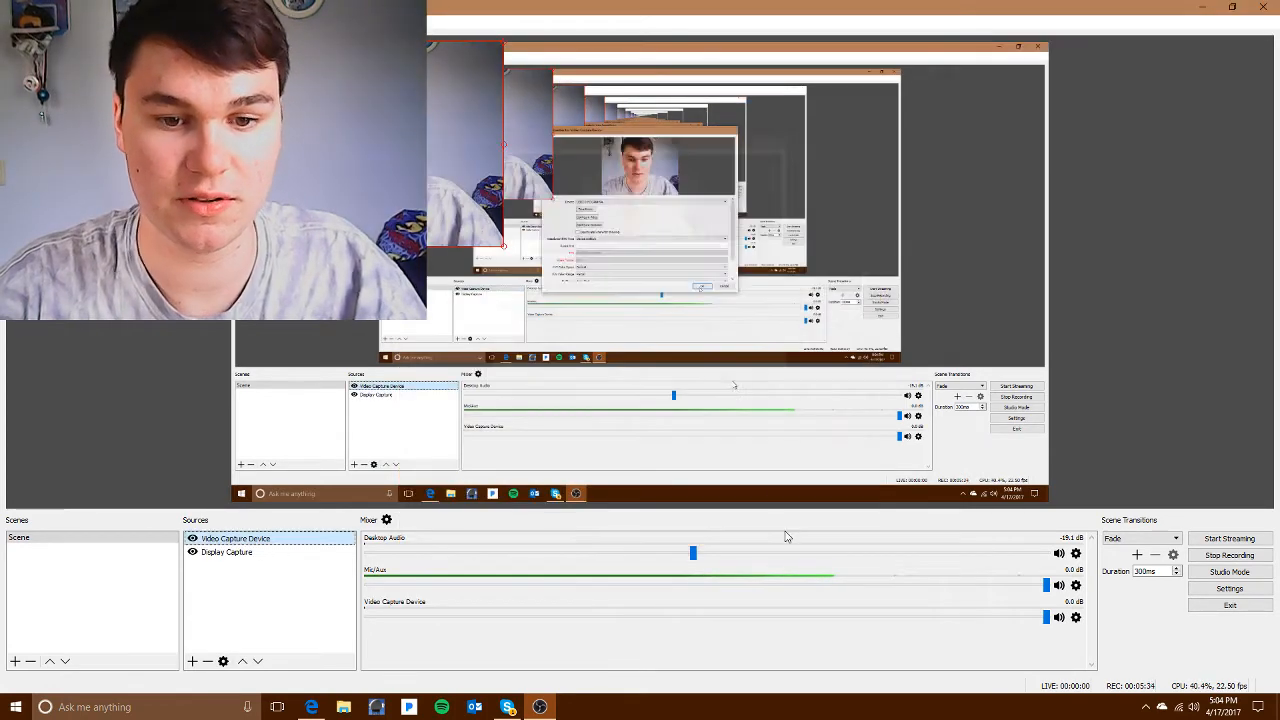
{"action": "left_click_drag", "start_coordinate": [503, 247], "coordinate": [1015, 92]}
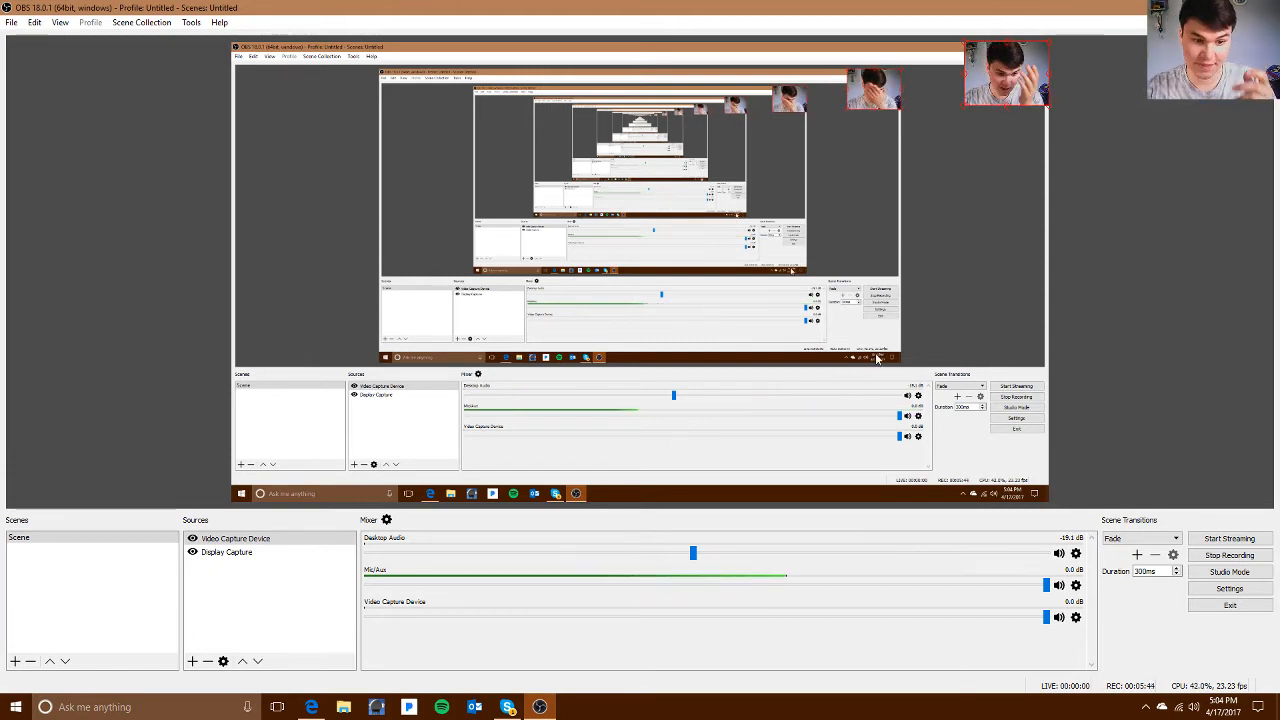
- Play Teen Pop Radio in Pandora, minimize it, and set the OBS Desktop Audio level to -13.7 dB after testing -8.9 dB
{"action": "left_click", "coordinate": [410, 708]}
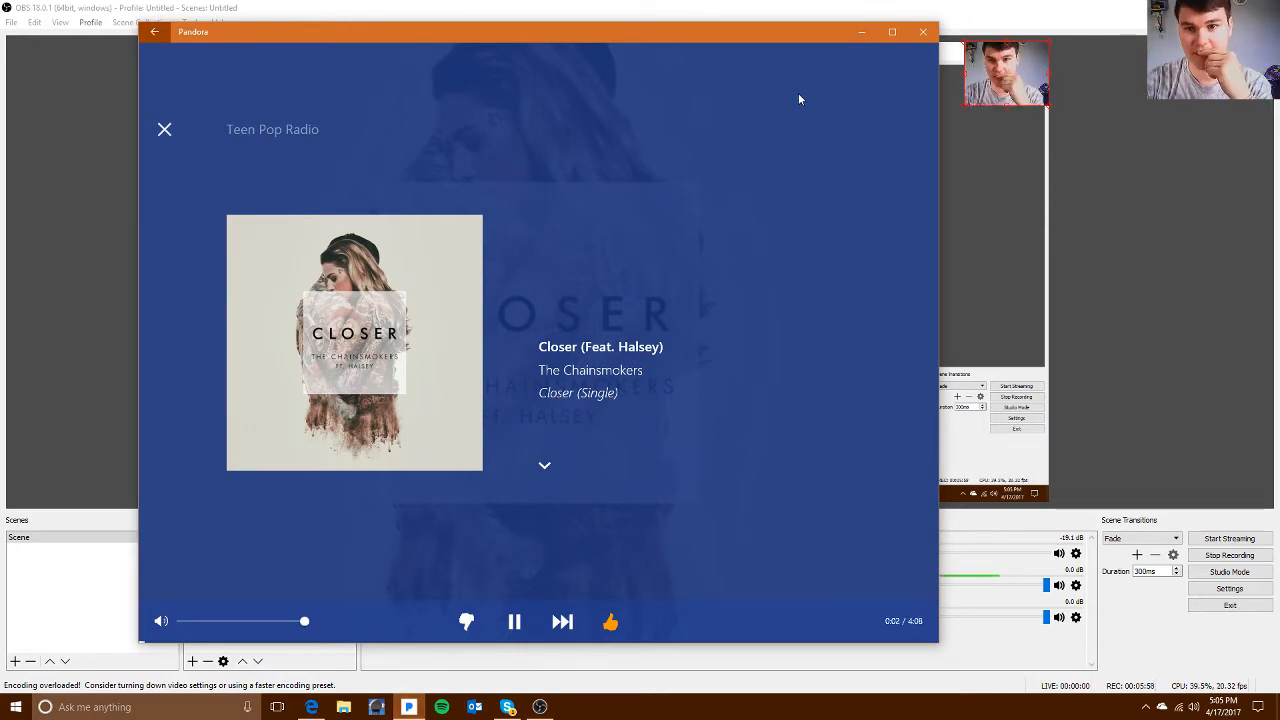
{"action": "left_click", "coordinate": [859, 33]}
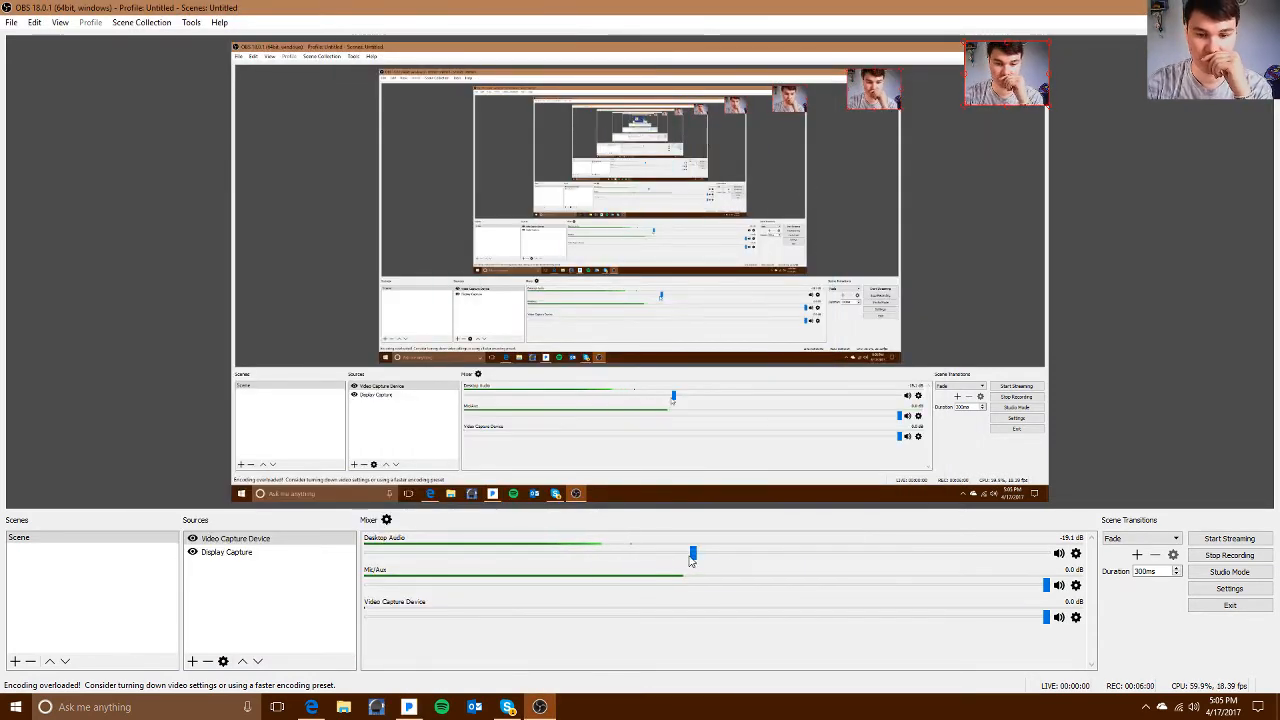
{"action": "left_click_drag", "start_coordinate": [695, 553], "coordinate": [848, 558]}
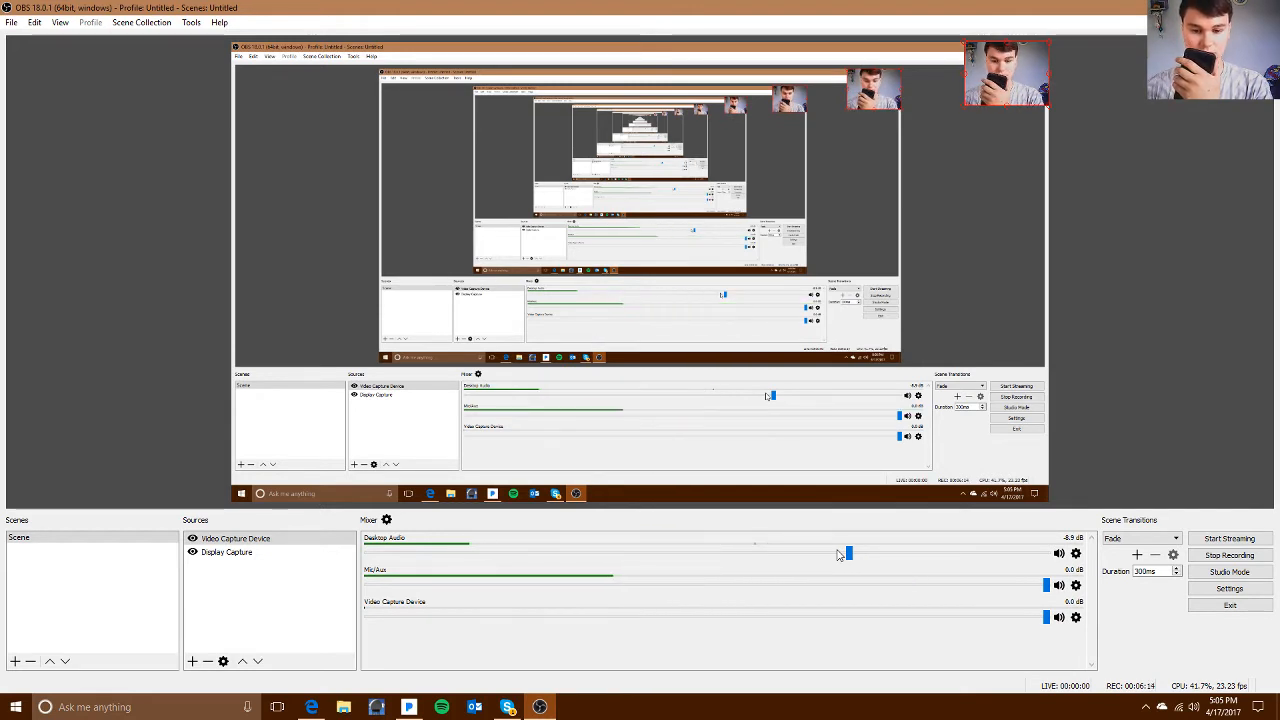
{"action": "left_click_drag", "start_coordinate": [848, 554], "coordinate": [766, 554]}
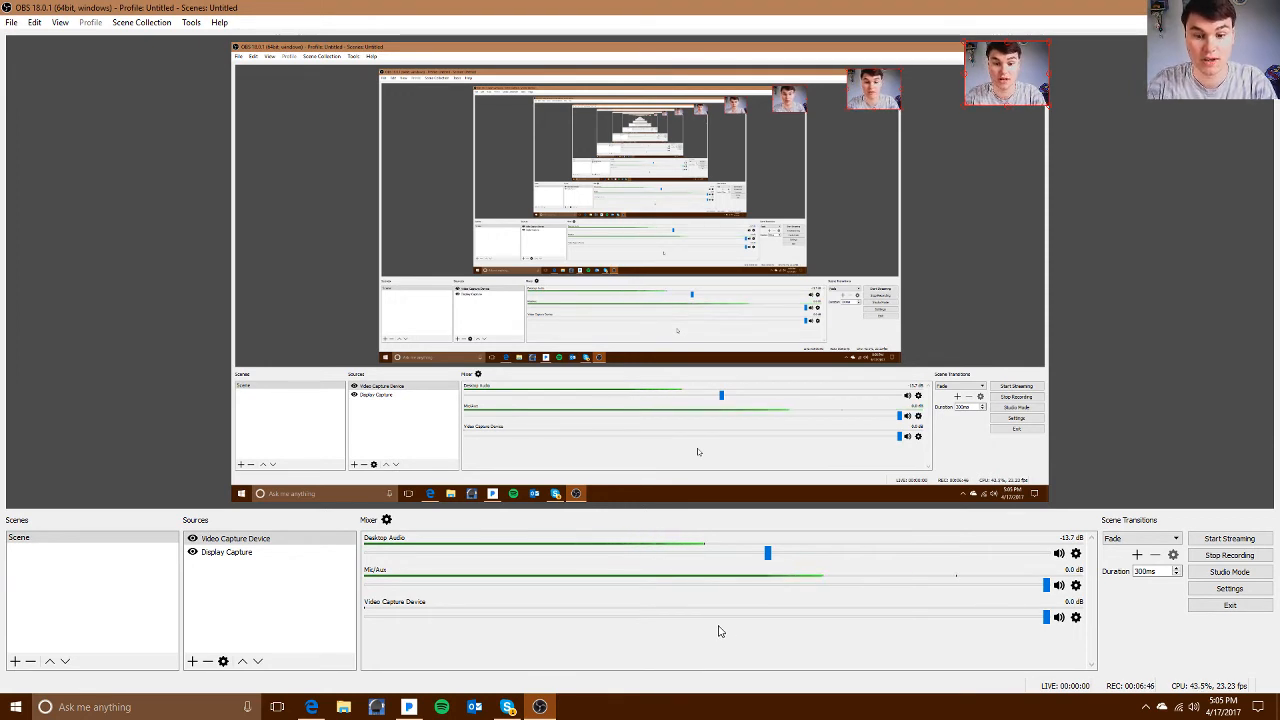
- Examine the Device options in the Desktop Audio properties, keep Default, and close the properties
{"action": "left_click", "coordinate": [1077, 554]}
{"action": "left_click", "coordinate": [1108, 585]}
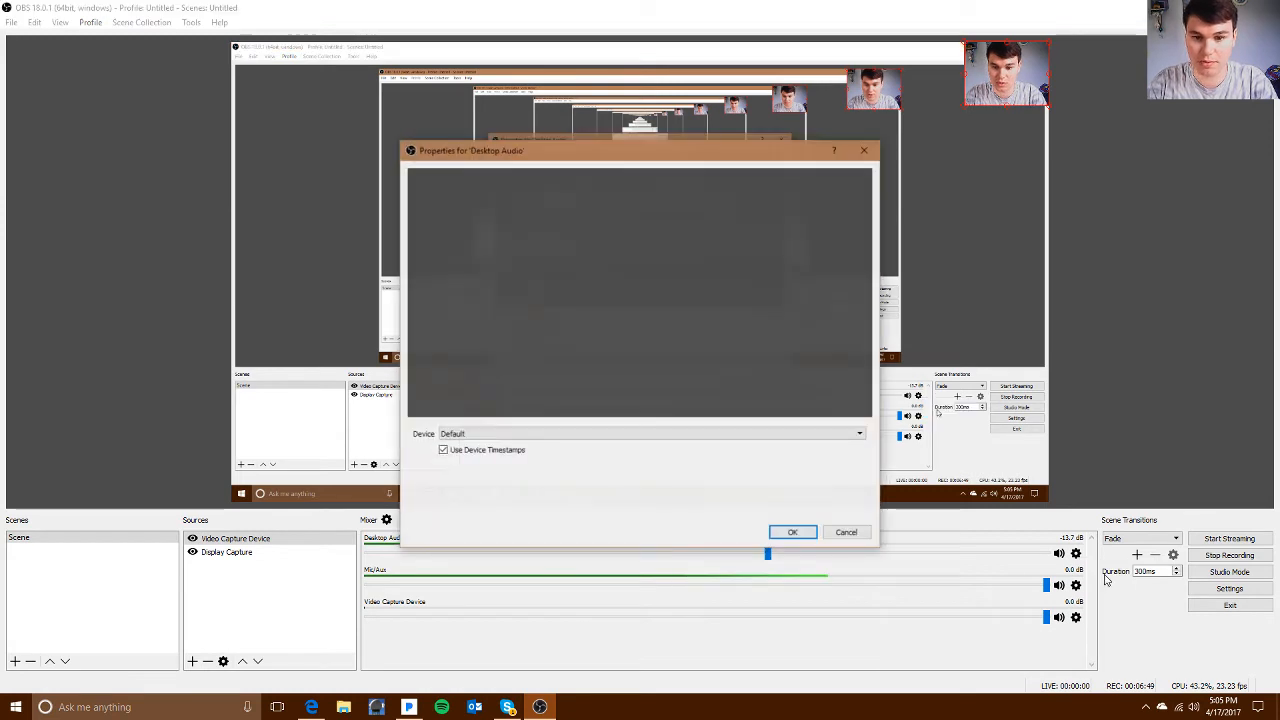
{"action": "left_click", "coordinate": [536, 436]}
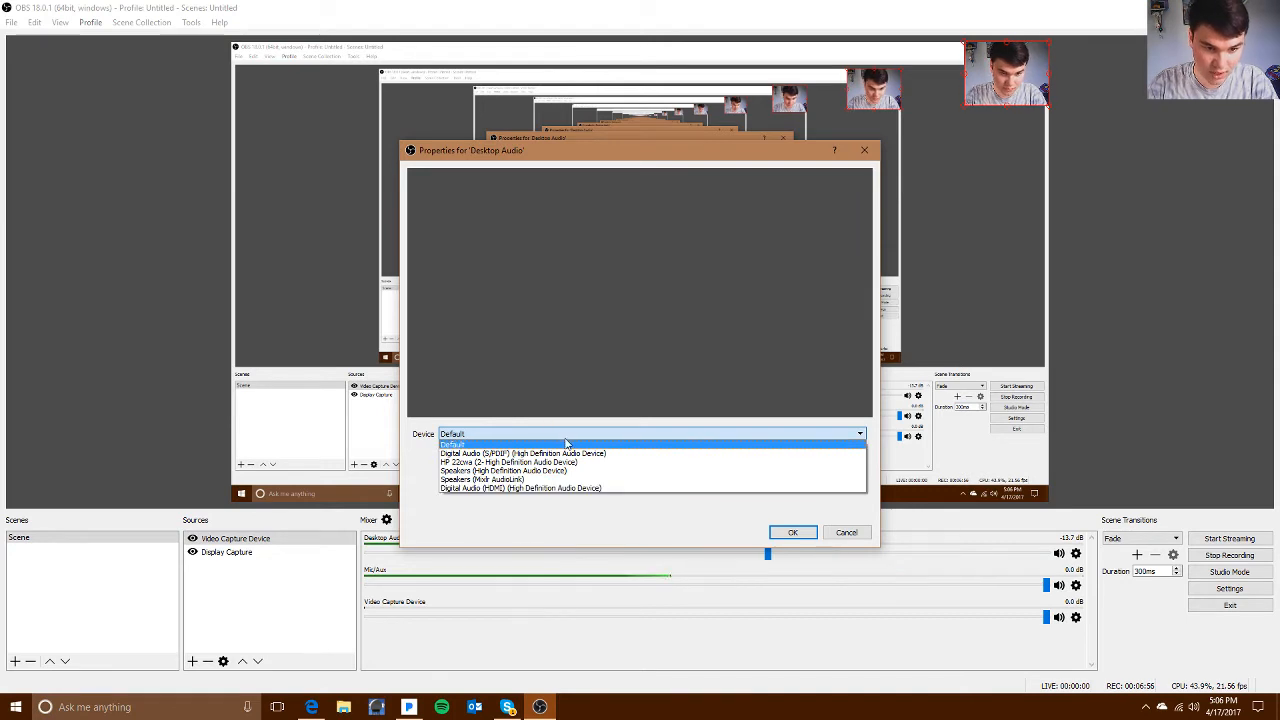
{"action": "left_click", "coordinate": [571, 444]}
{"action": "left_click", "coordinate": [575, 434]}
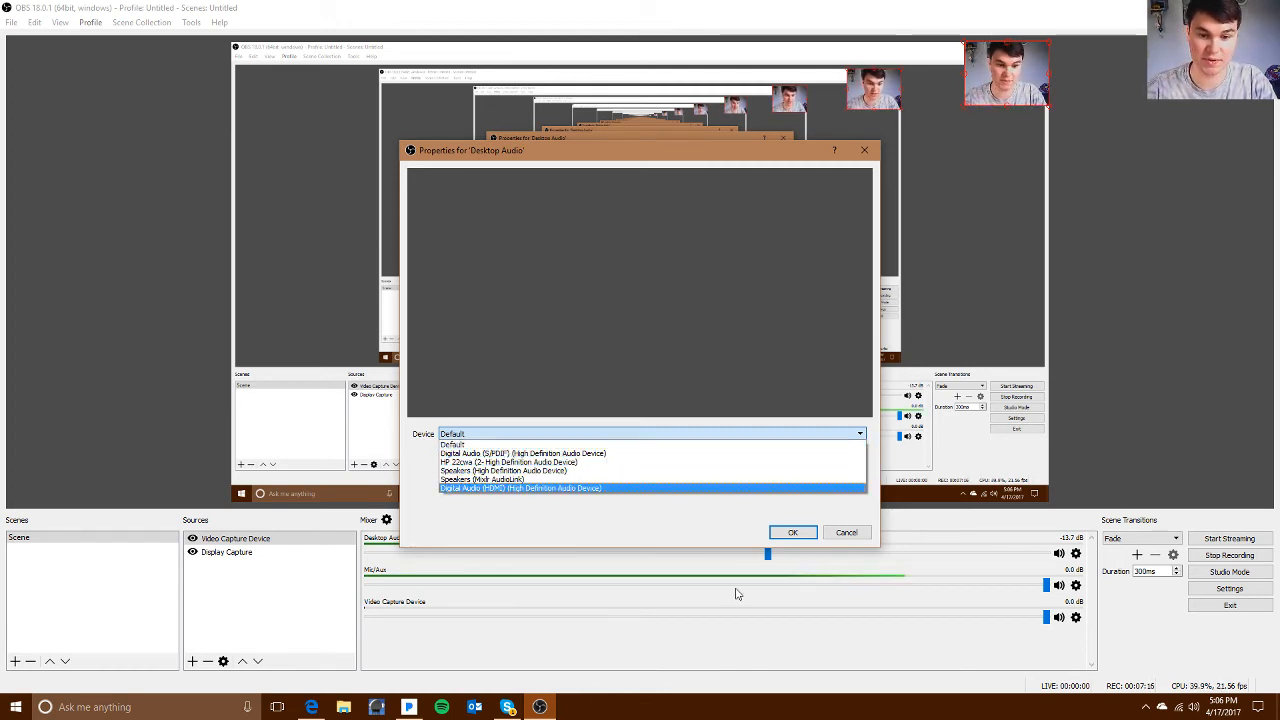
{"action": "left_click", "coordinate": [842, 528]}
{"action": "left_click", "coordinate": [792, 532]}
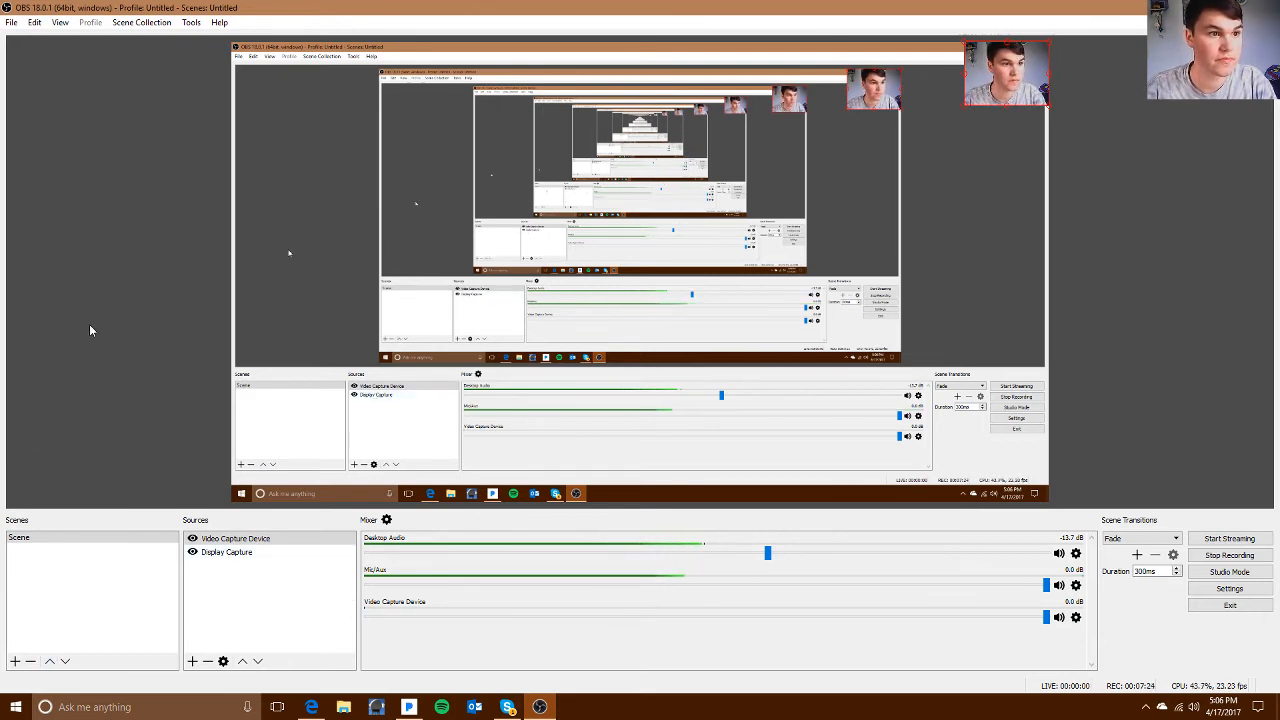
- Set the Theme to Dark in the General settings
{"action": "left_click", "coordinate": [12, 23]}
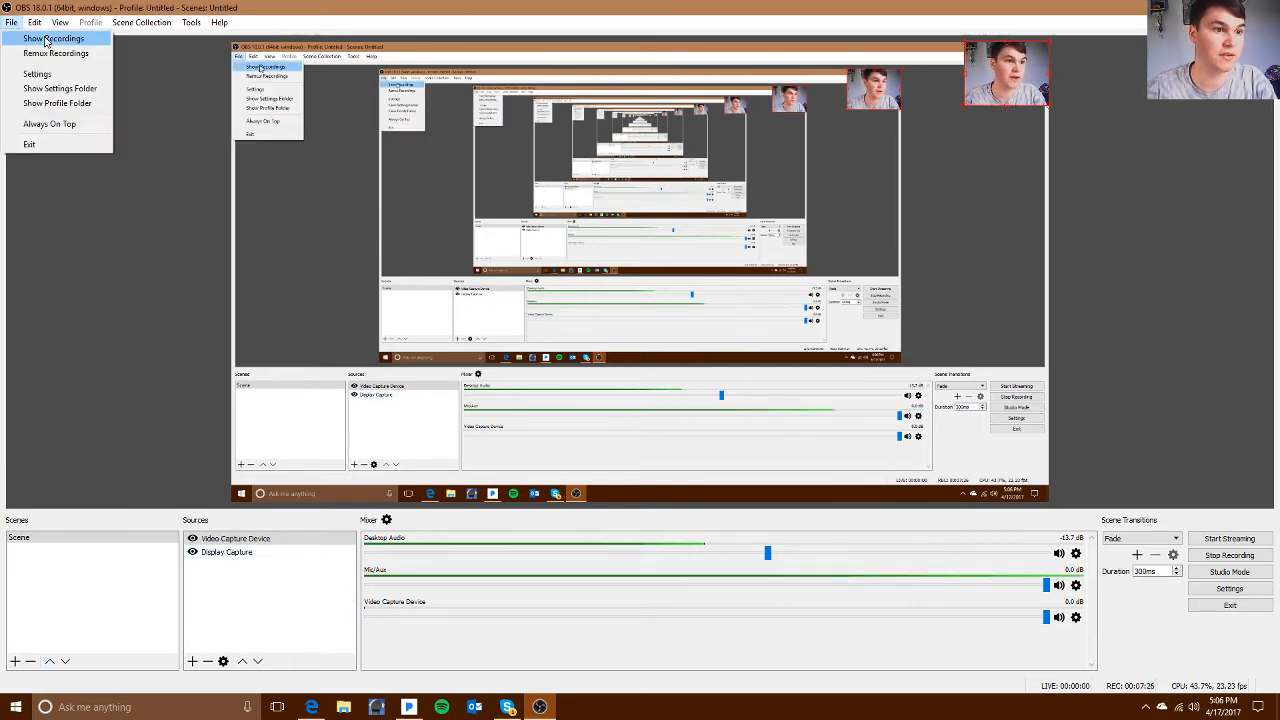
{"action": "left_click", "coordinate": [55, 72]}
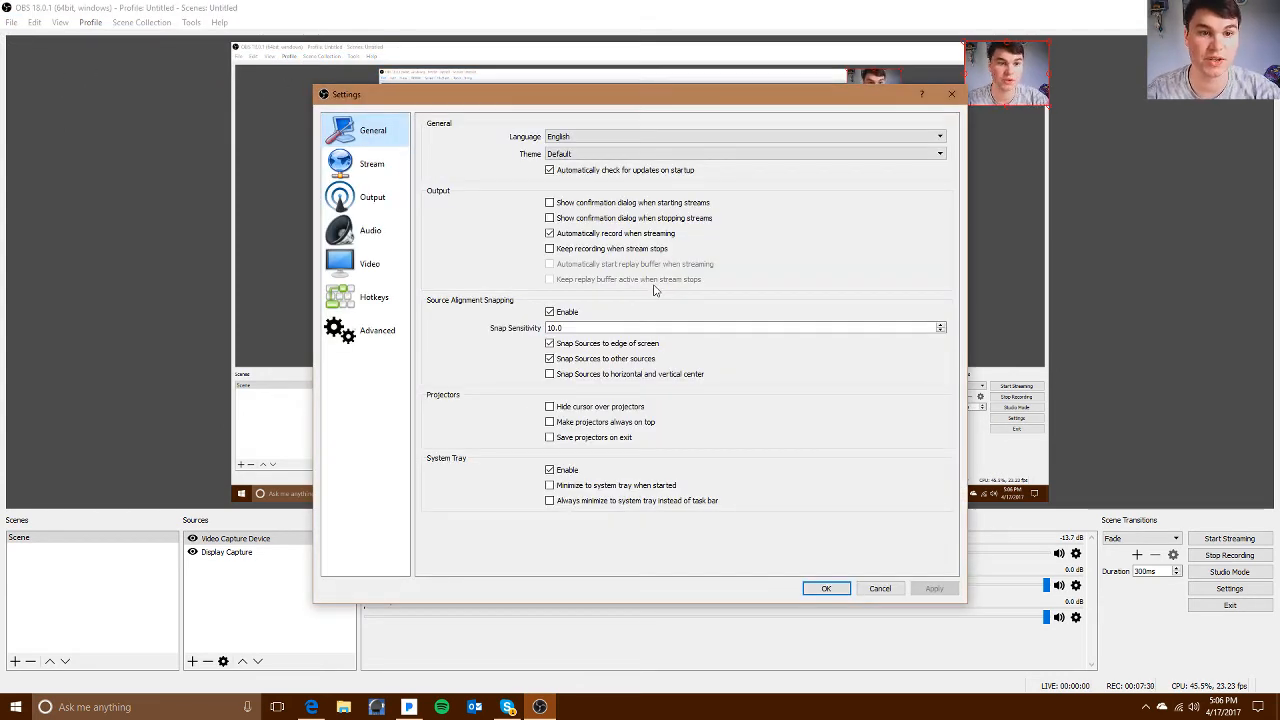
{"action": "left_click", "coordinate": [565, 154]}
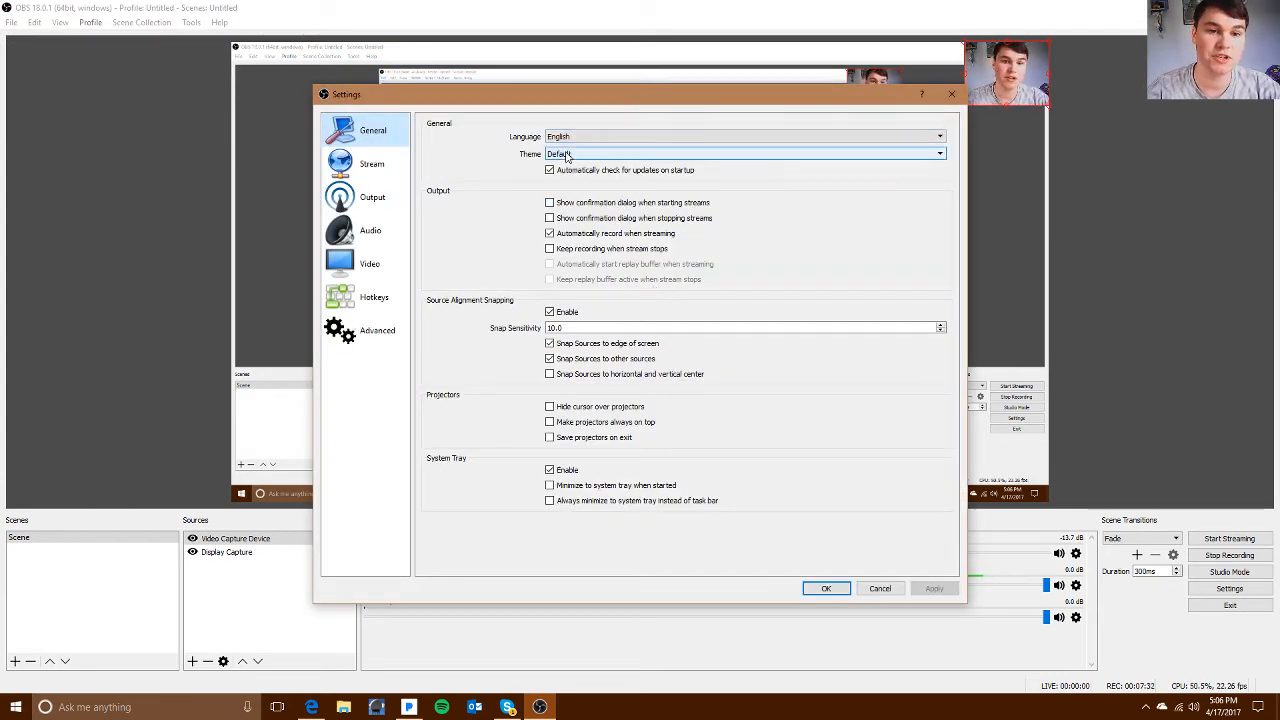
{"action": "left_click", "coordinate": [568, 170]}
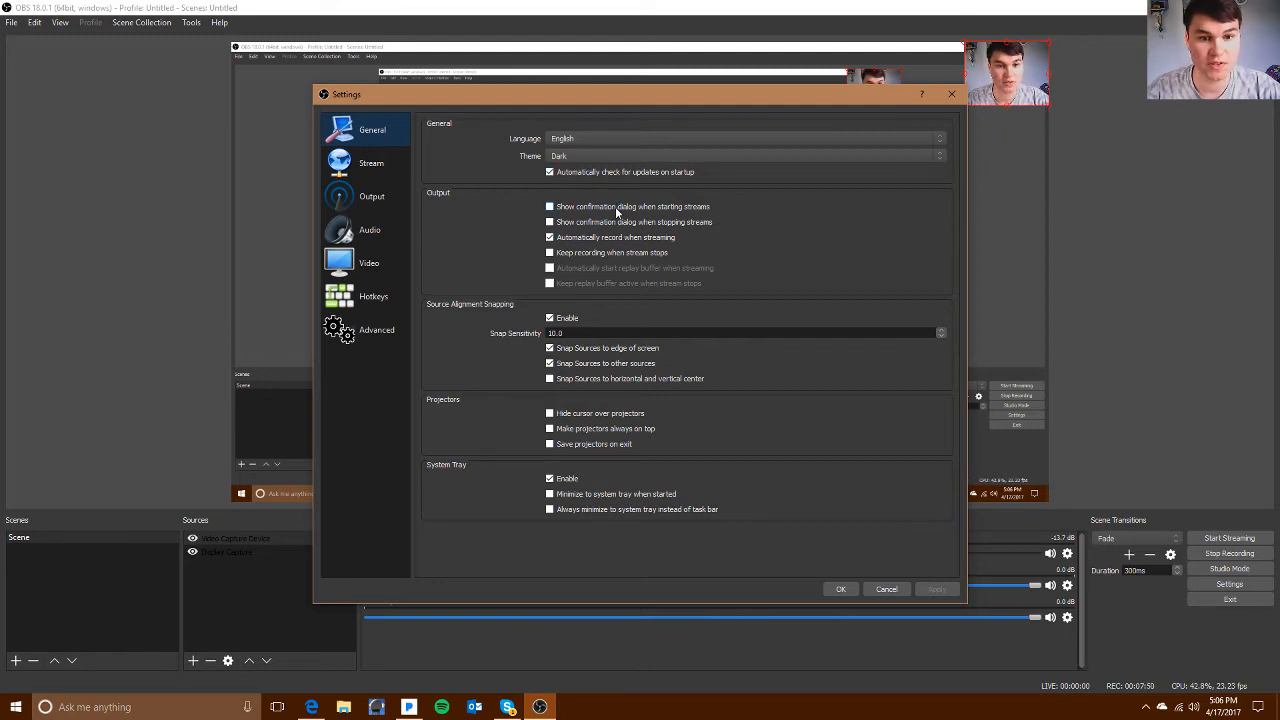
- Enable keeping the recording when the stream stops and confirmation dialogs for starting and stopping streams, and apply the General settings
{"action": "left_click", "coordinate": [550, 253]}
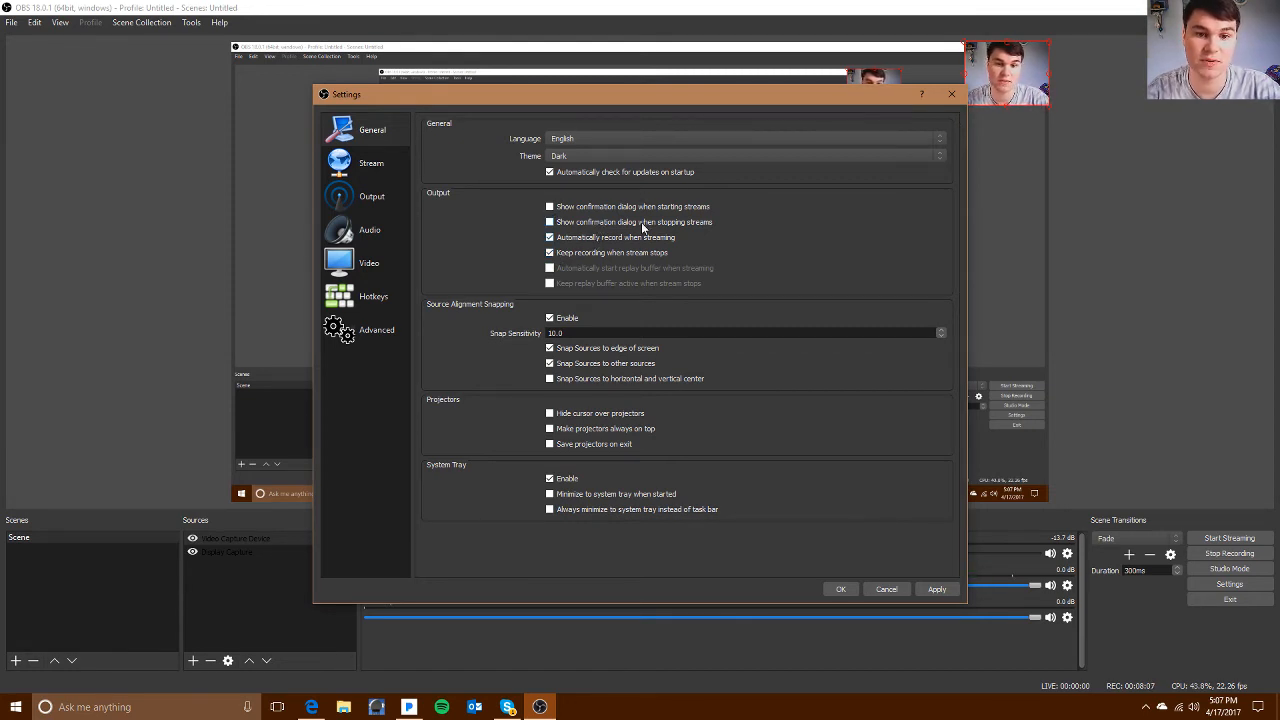
{"action": "left_click", "coordinate": [552, 222]}
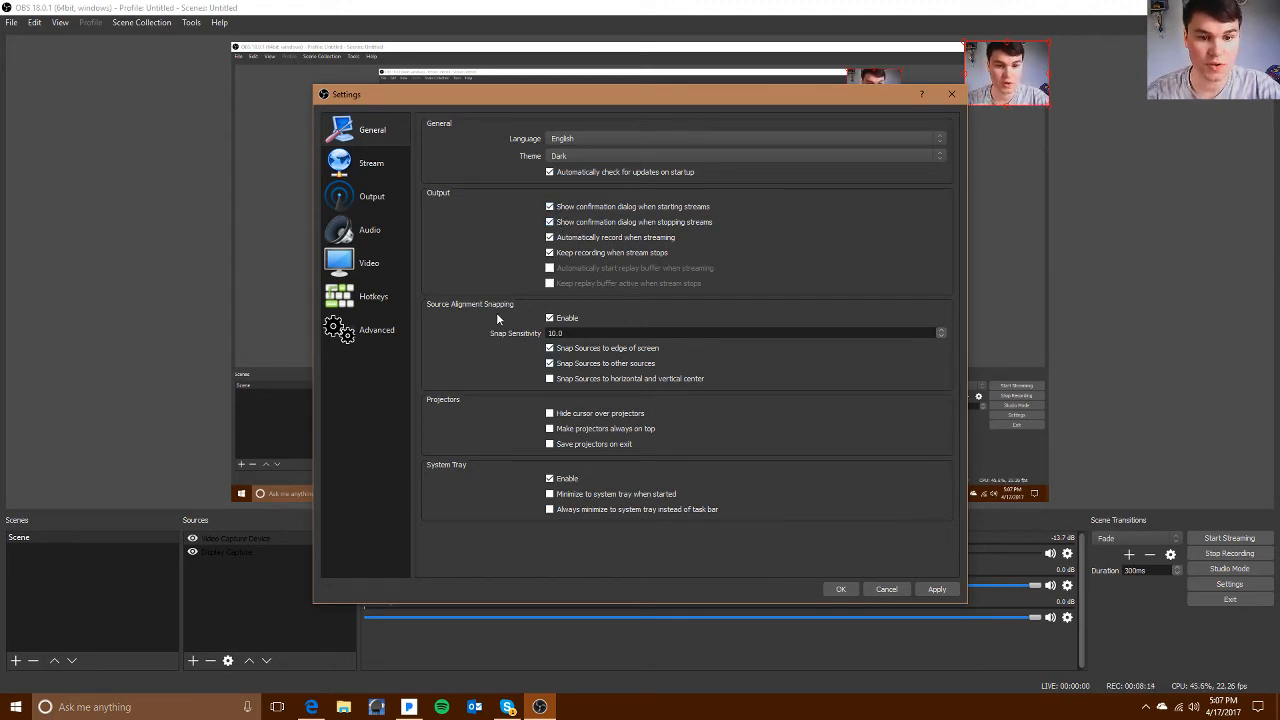
{"action": "left_click", "coordinate": [550, 444]}
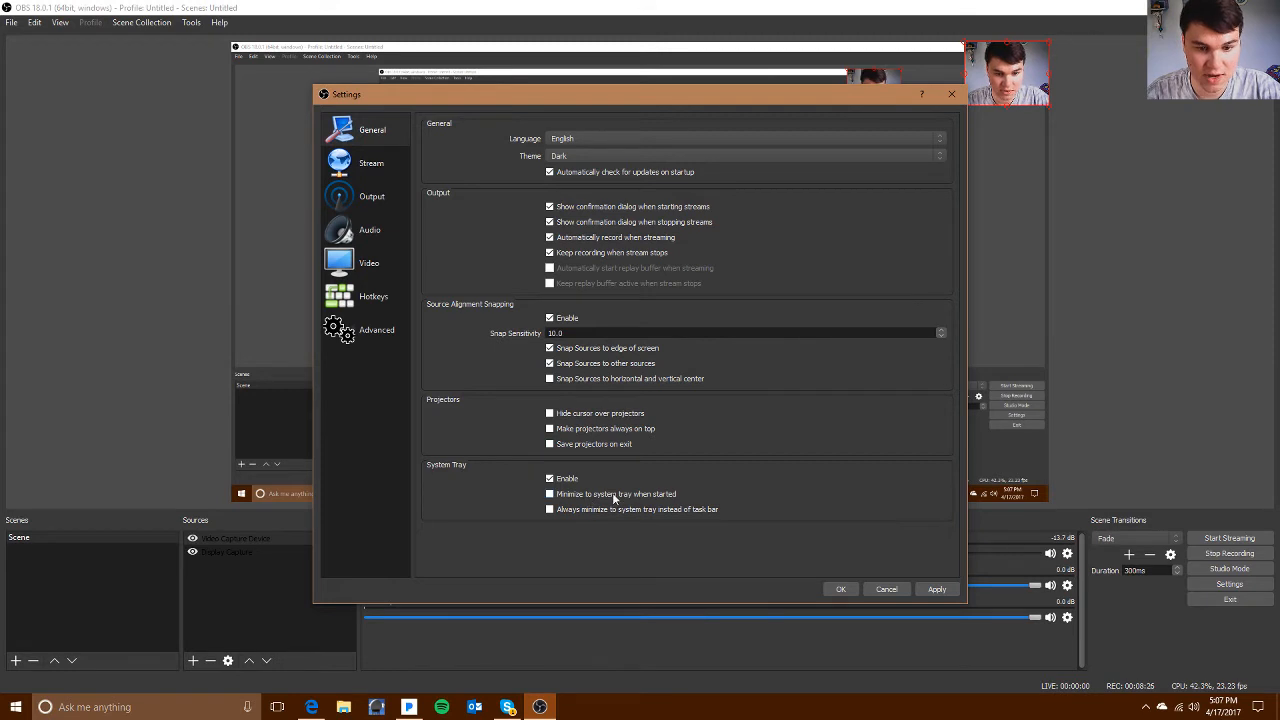
{"action": "left_click", "coordinate": [931, 586]}
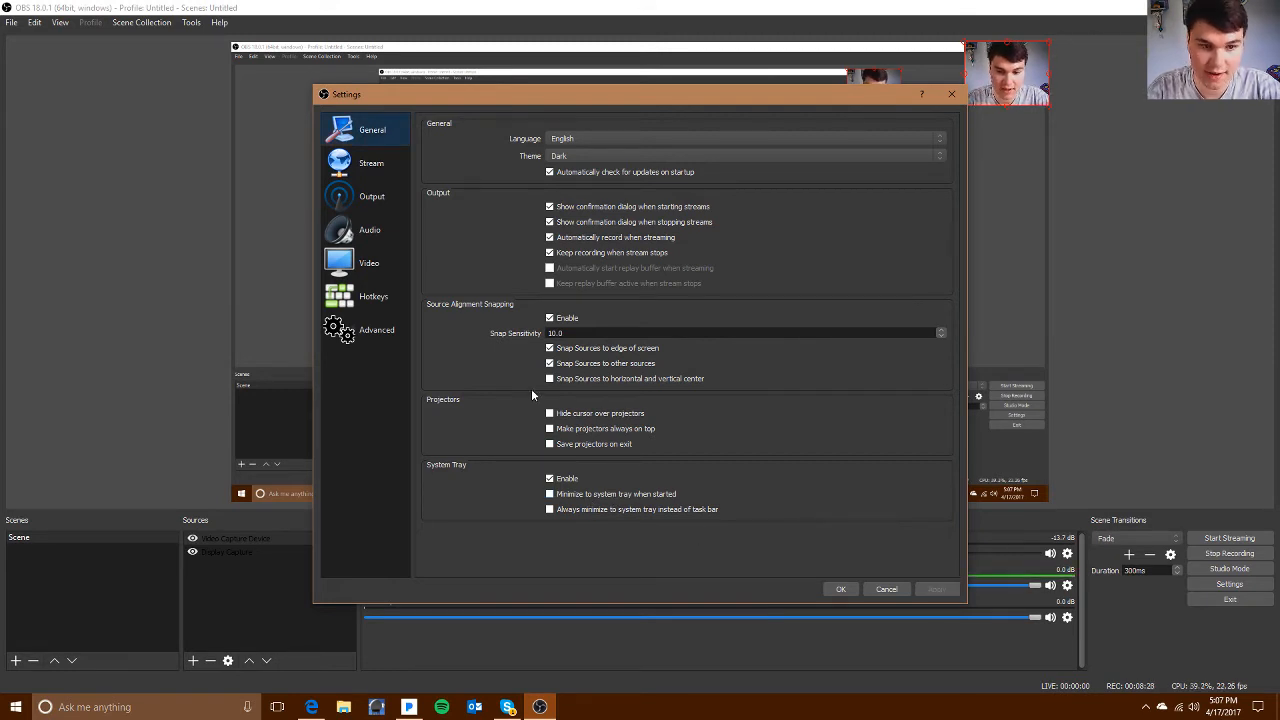
- Set the Stream Type to Streaming Services and examine the available services, leaving Twitch selected
{"action": "left_click", "coordinate": [368, 162]}
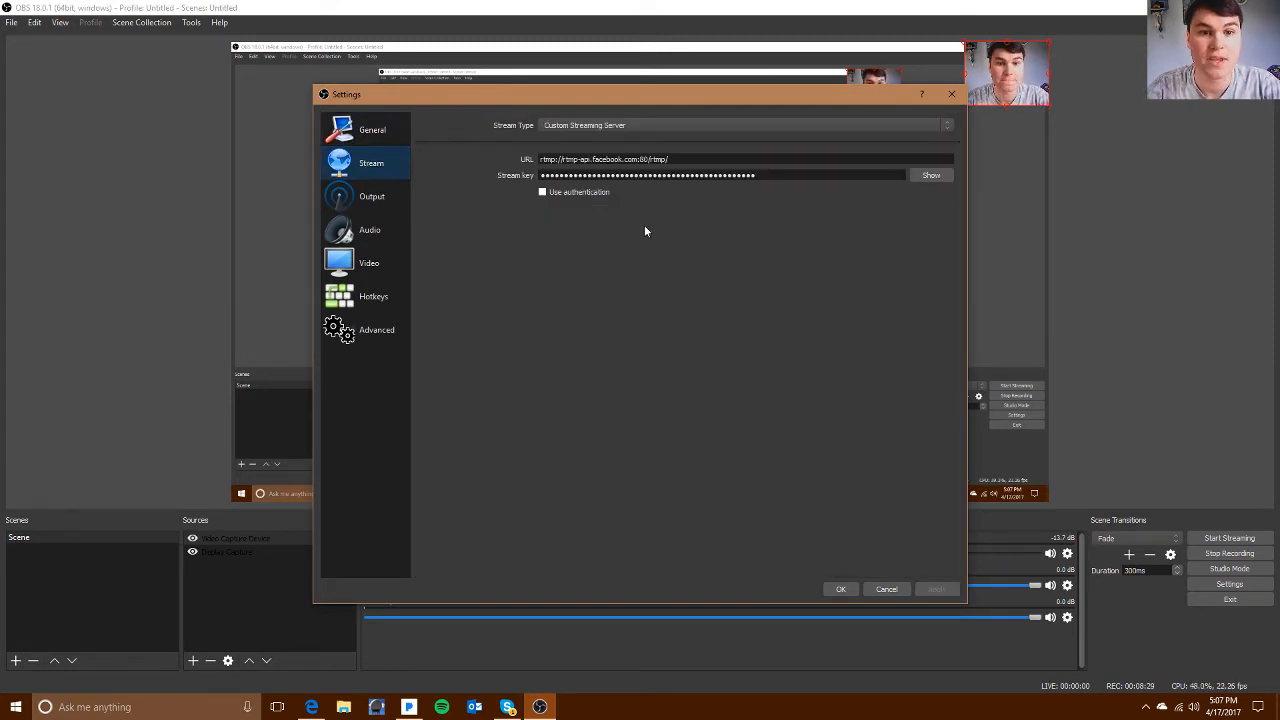
{"action": "left_click", "coordinate": [597, 126]}
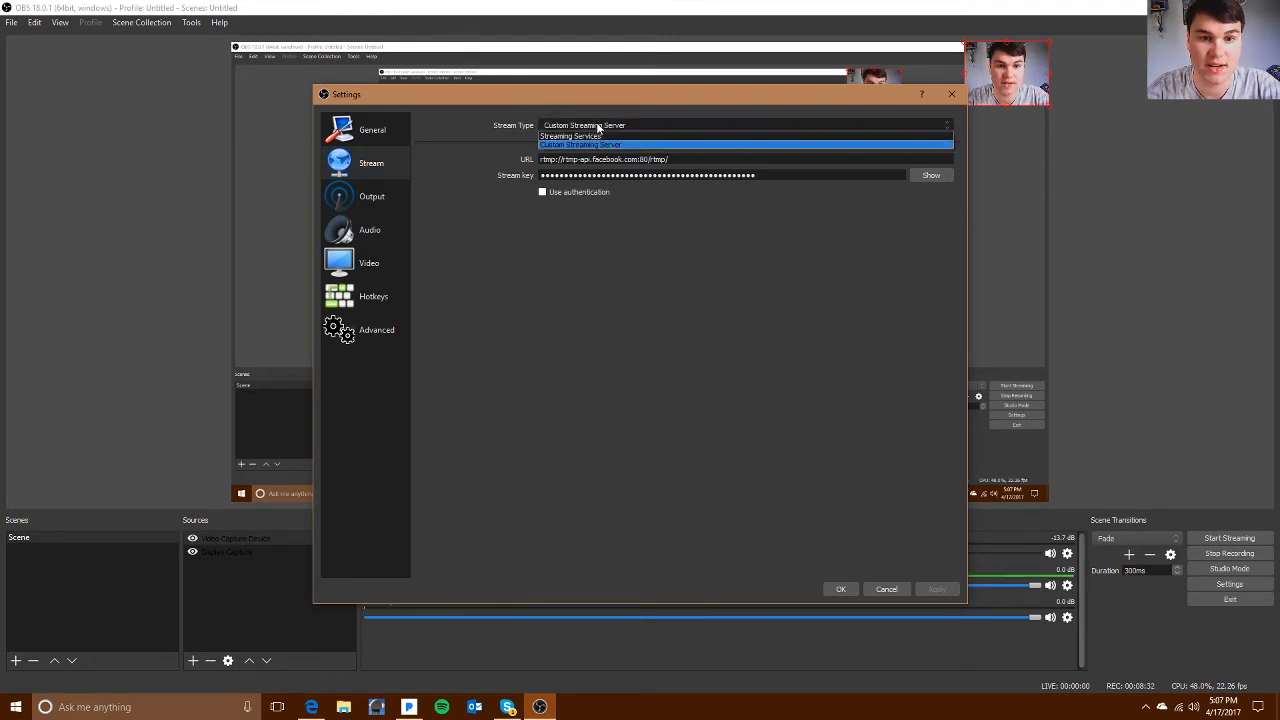
{"action": "left_click", "coordinate": [599, 136]}
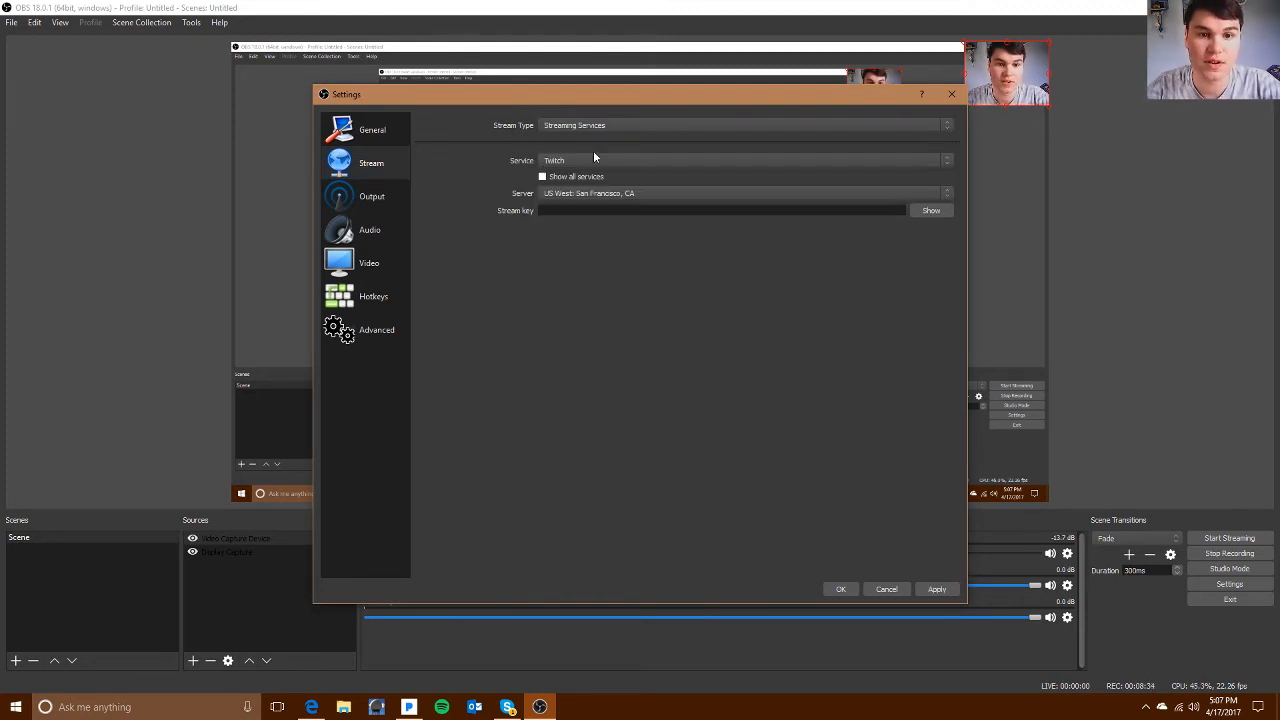
{"action": "left_click", "coordinate": [605, 161]}
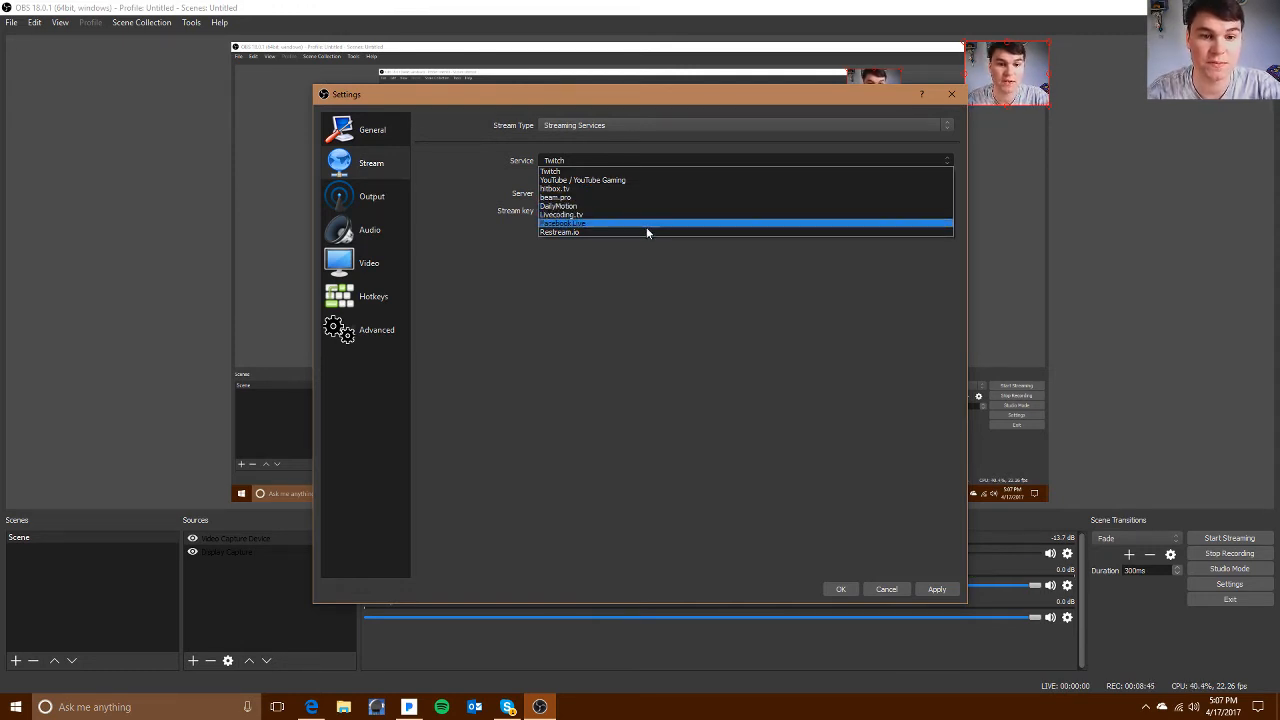
{"action": "left_click", "coordinate": [606, 284]}
- Set the Stream Type to Custom Streaming Server with empty server details and apply the Stream settings
{"action": "left_click", "coordinate": [598, 128]}
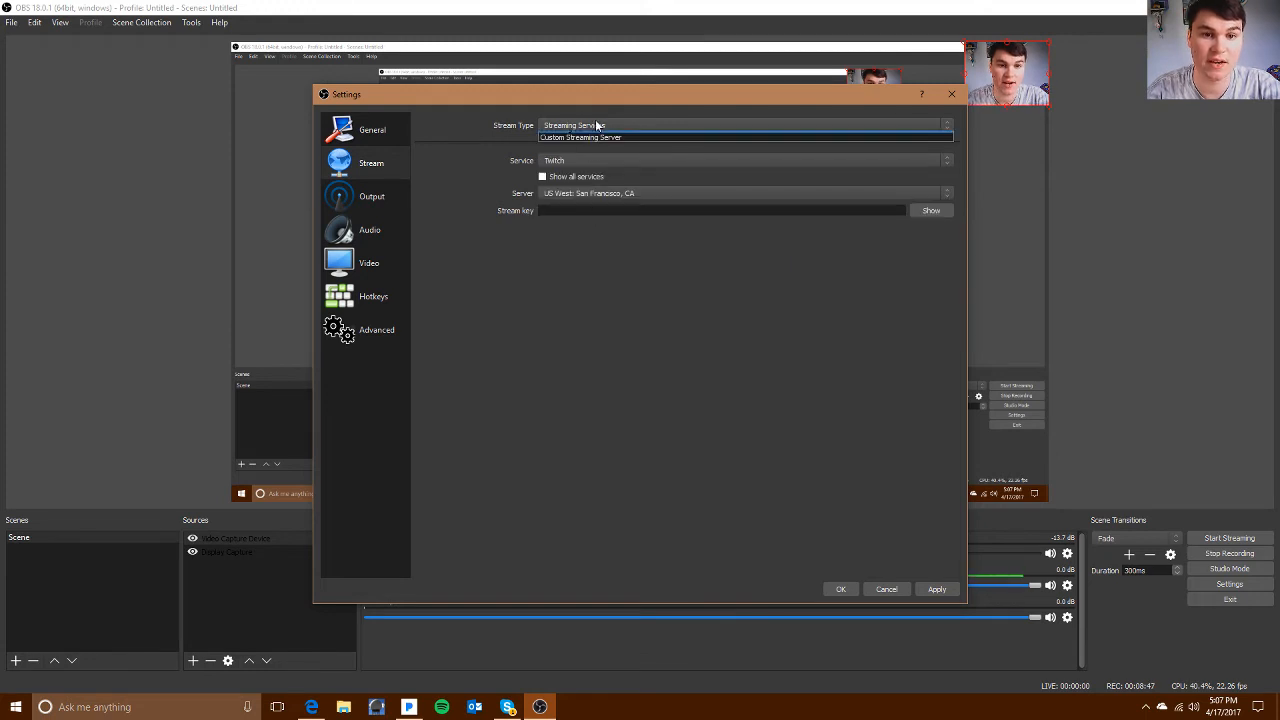
{"action": "left_click", "coordinate": [598, 141]}
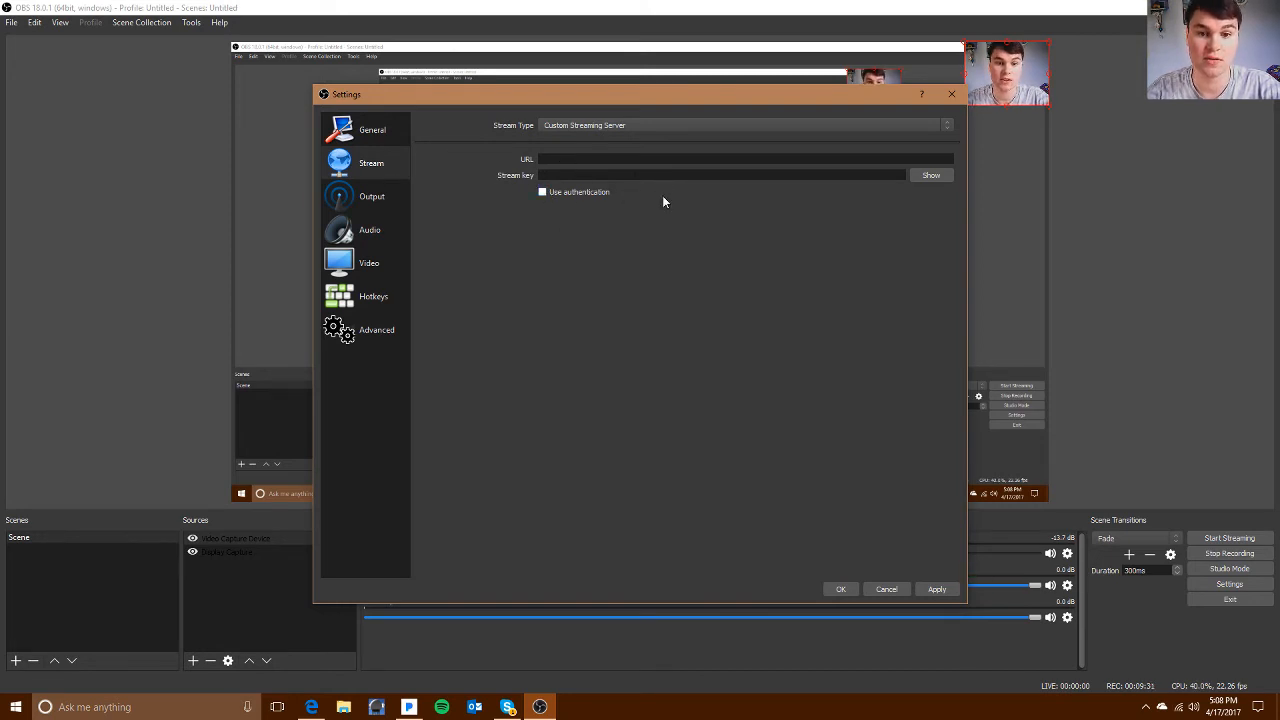
{"action": "left_click", "coordinate": [936, 592]}
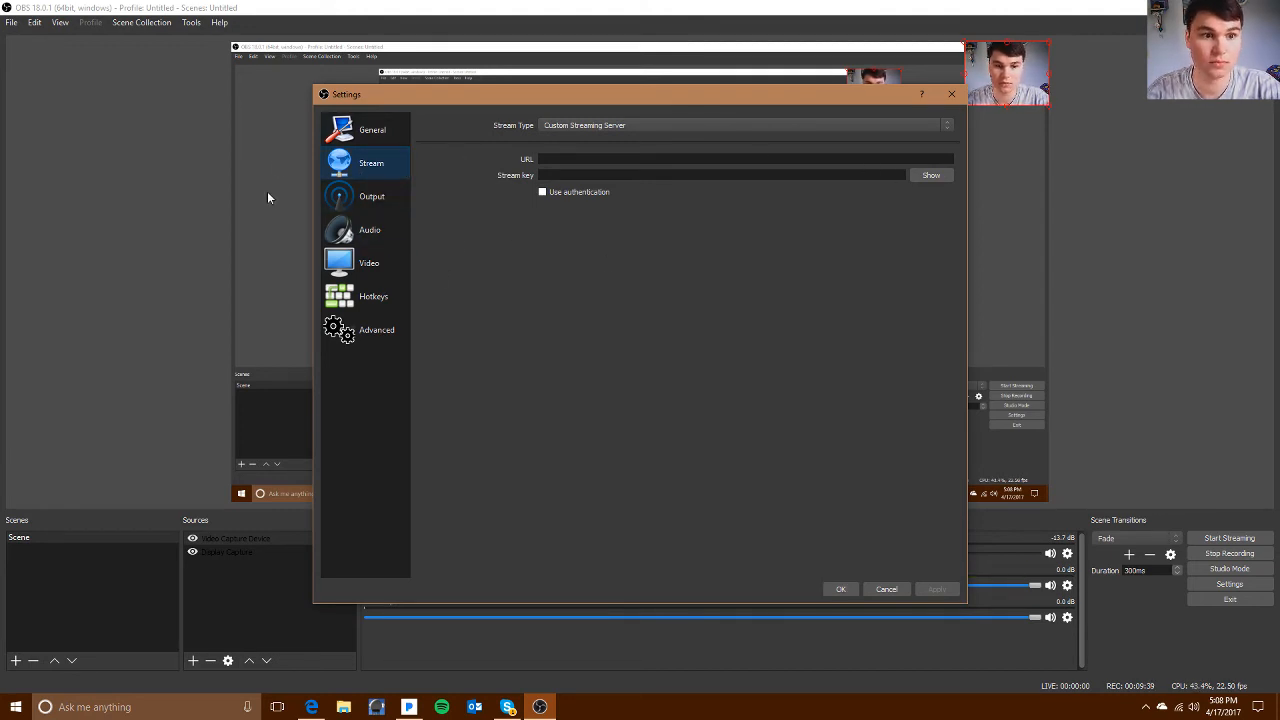
- Recheck the General and Stream settings, and examine the streaming Output settings
{"action": "left_click", "coordinate": [365, 130]}
{"action": "left_click", "coordinate": [375, 166]}
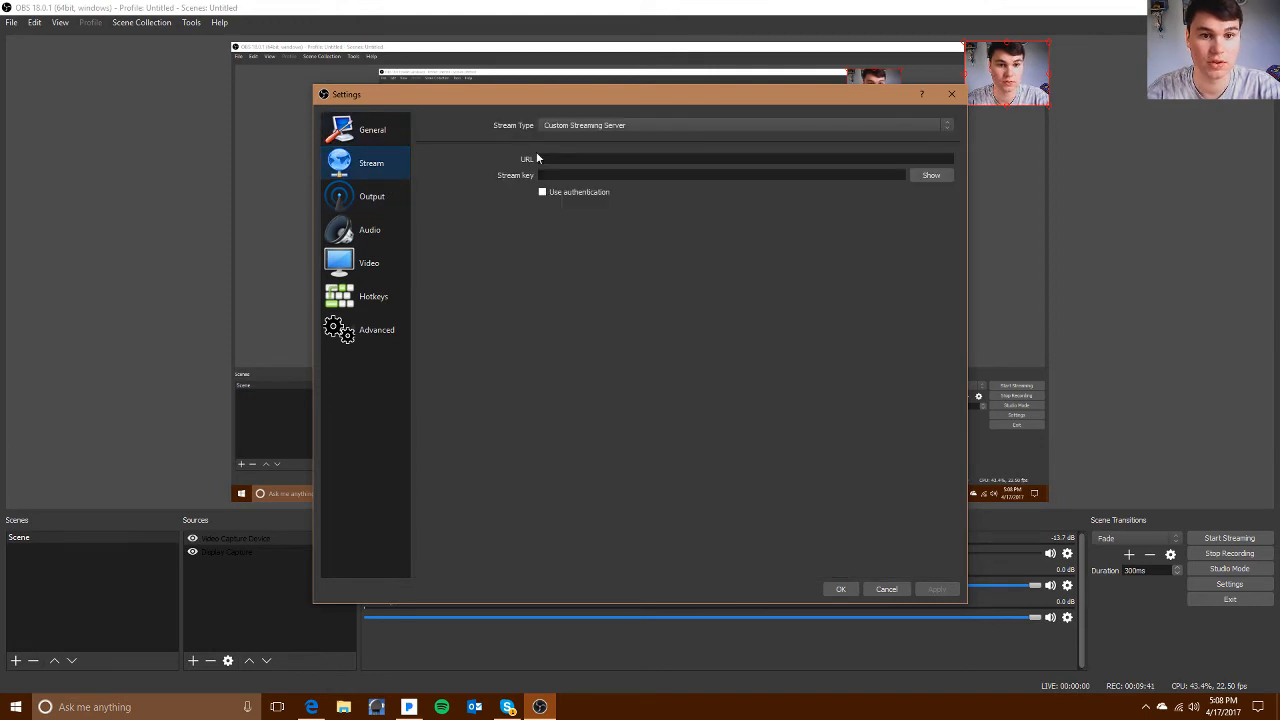
{"action": "left_click", "coordinate": [571, 126]}
{"action": "left_click", "coordinate": [571, 126]}
{"action": "left_click", "coordinate": [401, 204]}
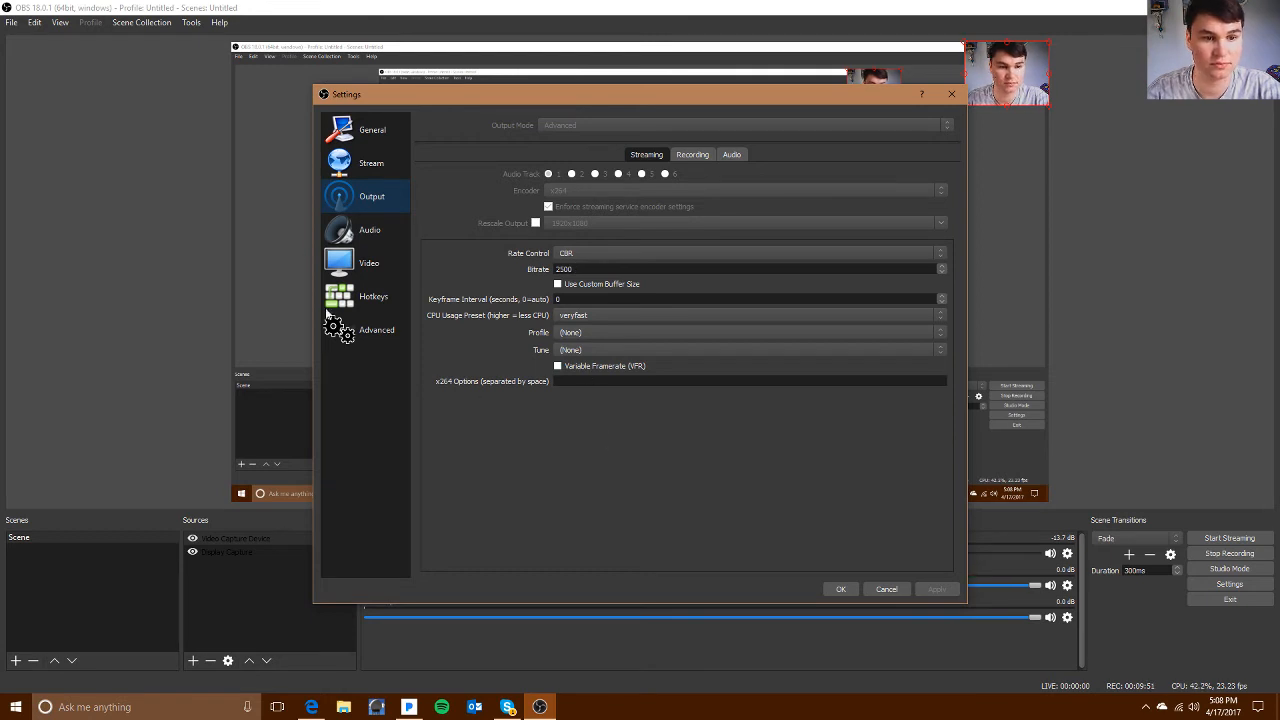
- Examine the audio Channels and Sample Rate options, and review the Video resolution and FPS settings
{"action": "left_click", "coordinate": [366, 236]}
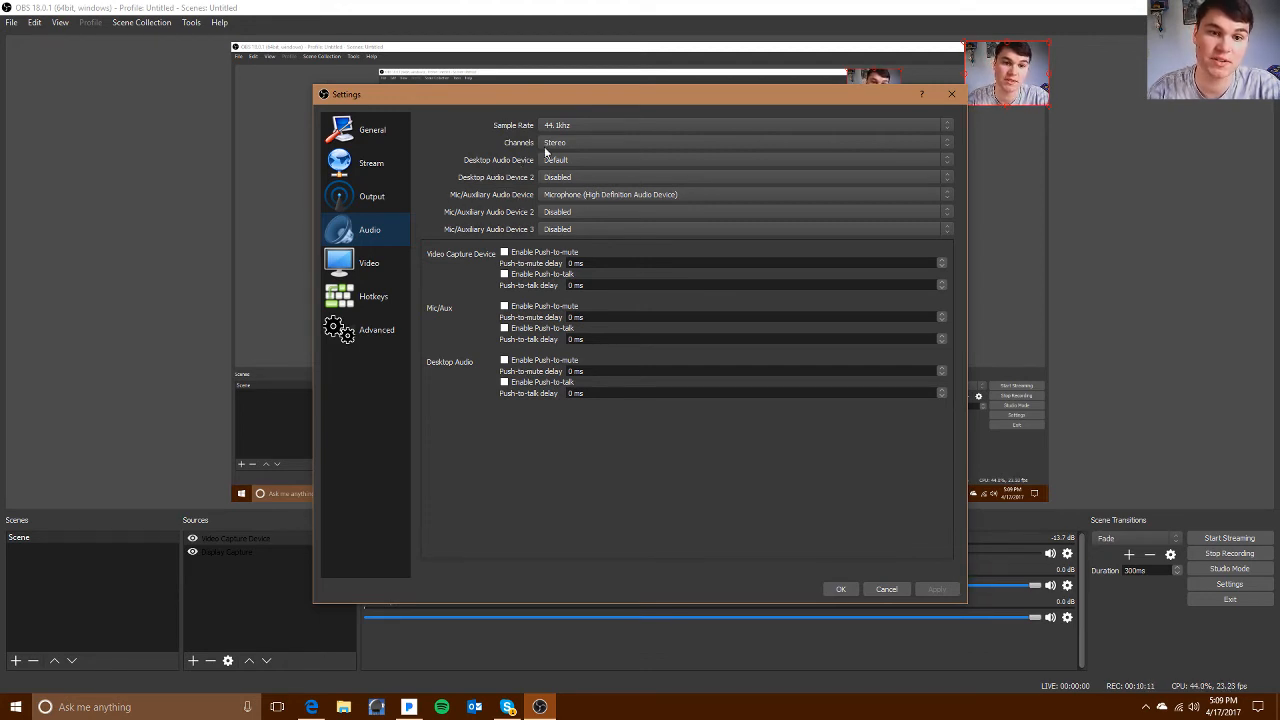
{"action": "left_click", "coordinate": [576, 143]}
{"action": "left_click", "coordinate": [588, 141]}
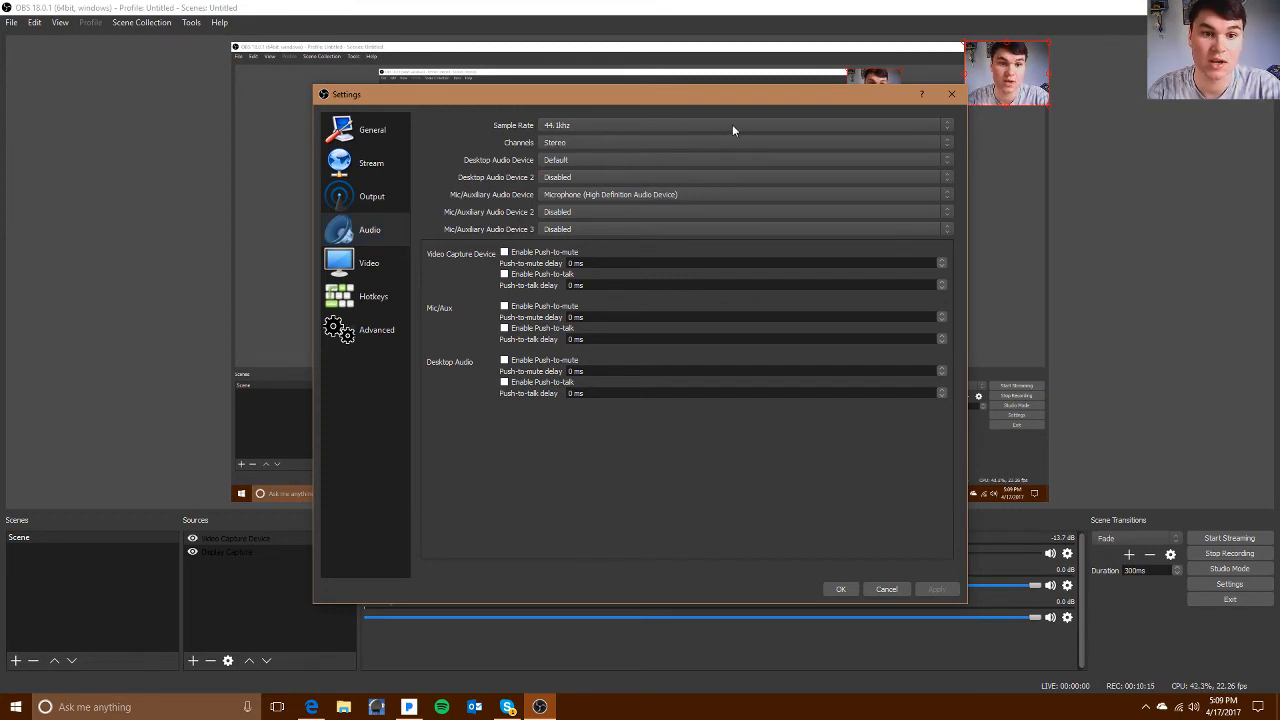
{"action": "left_click", "coordinate": [930, 124]}
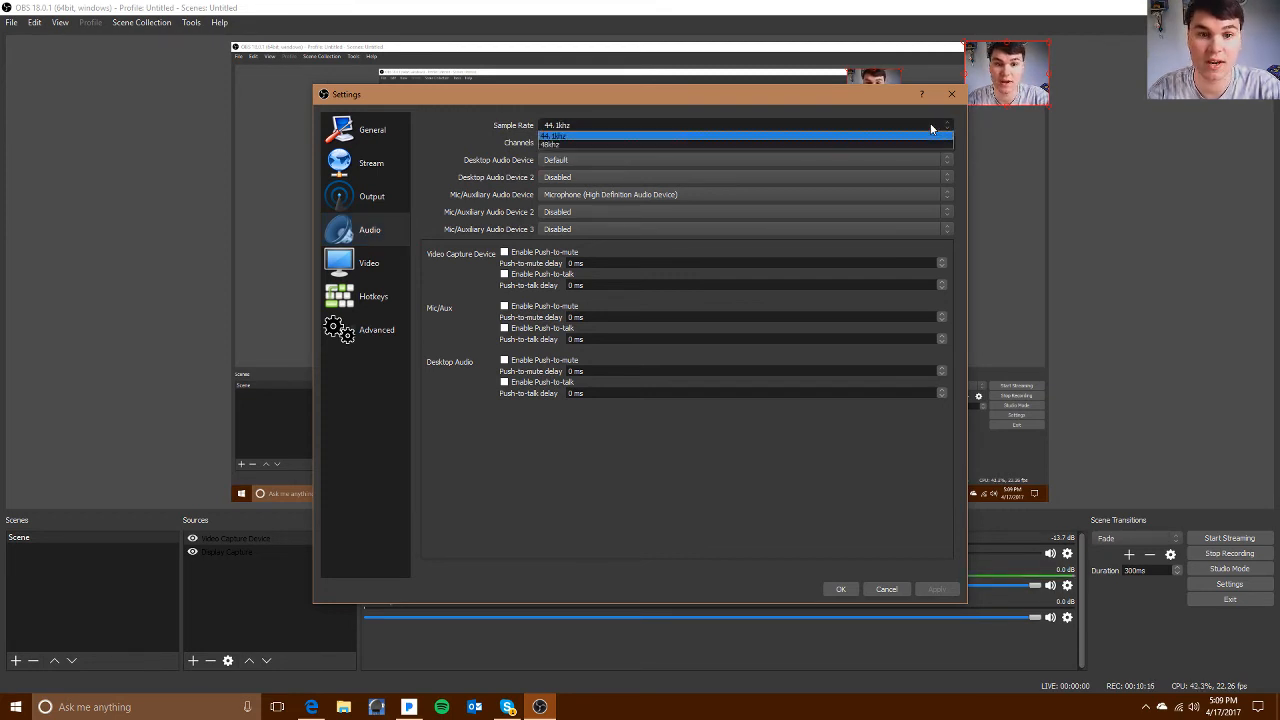
{"action": "left_click", "coordinate": [856, 123]}
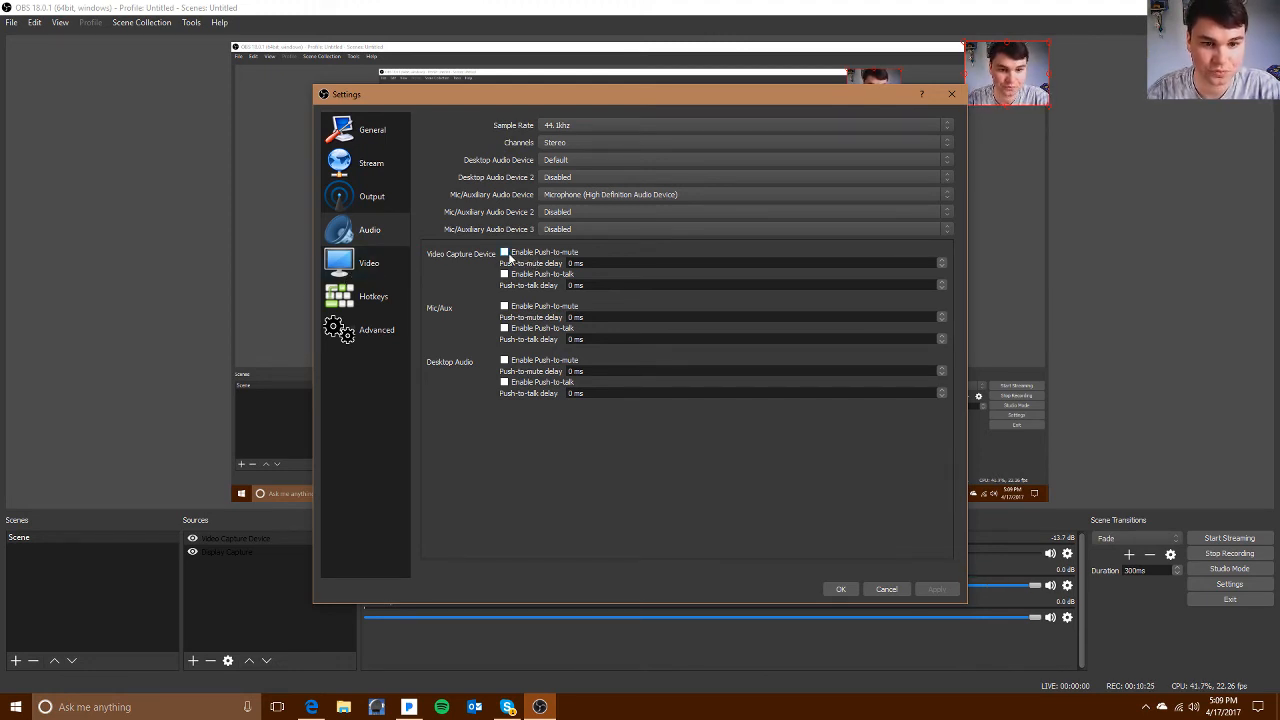
{"action": "left_click", "coordinate": [355, 264]}
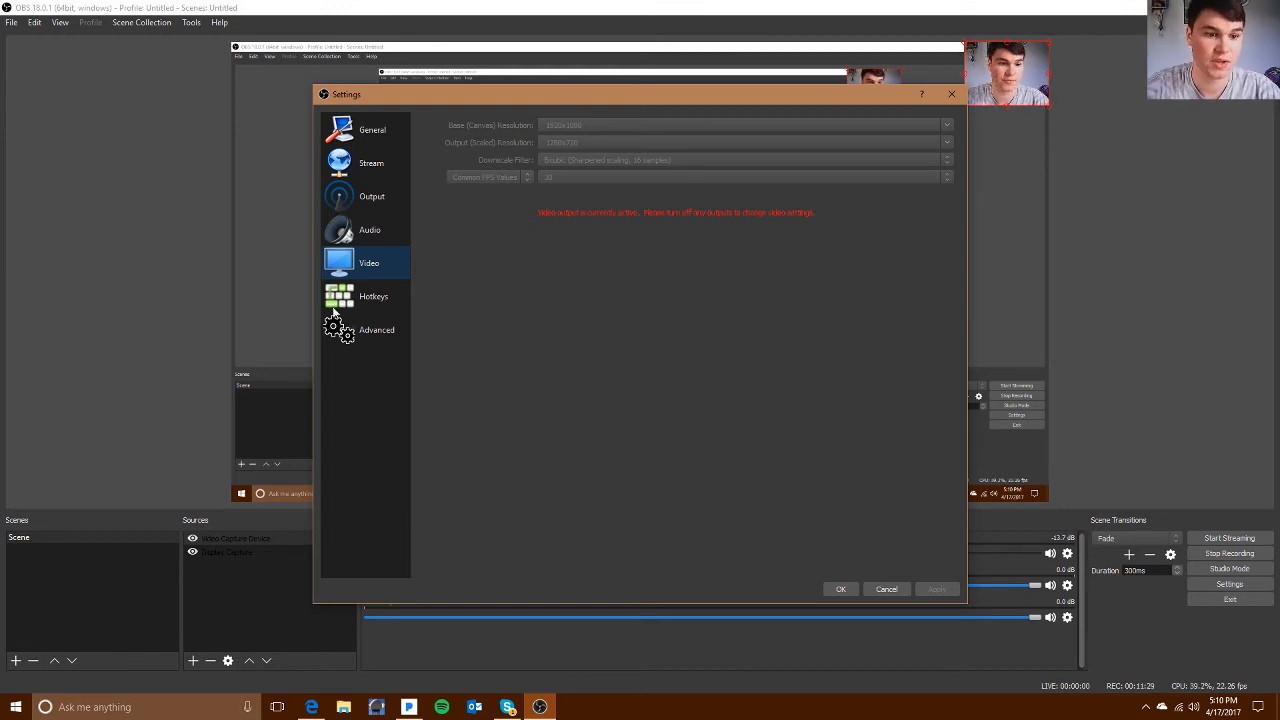
- Assign hotkeys S and O to start and stop streaming, and R and O to start and stop recording
{"action": "left_click", "coordinate": [385, 292]}
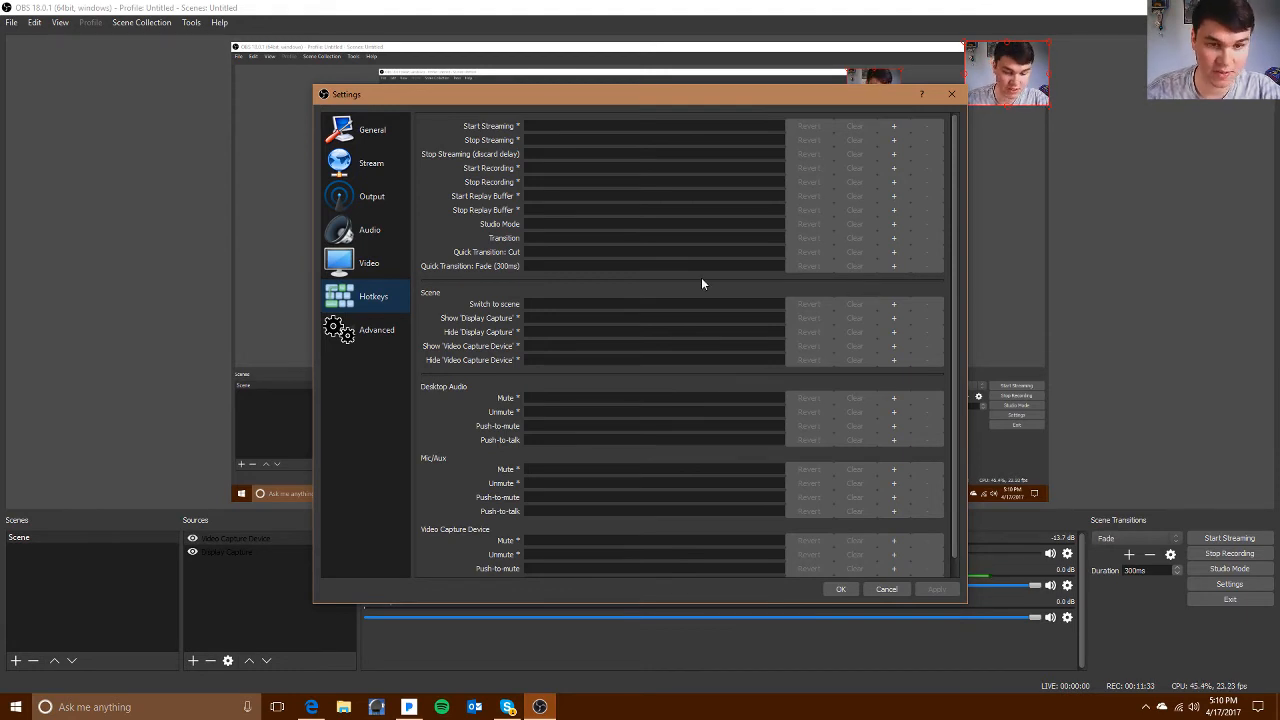
{"action": "left_click", "coordinate": [566, 126]}
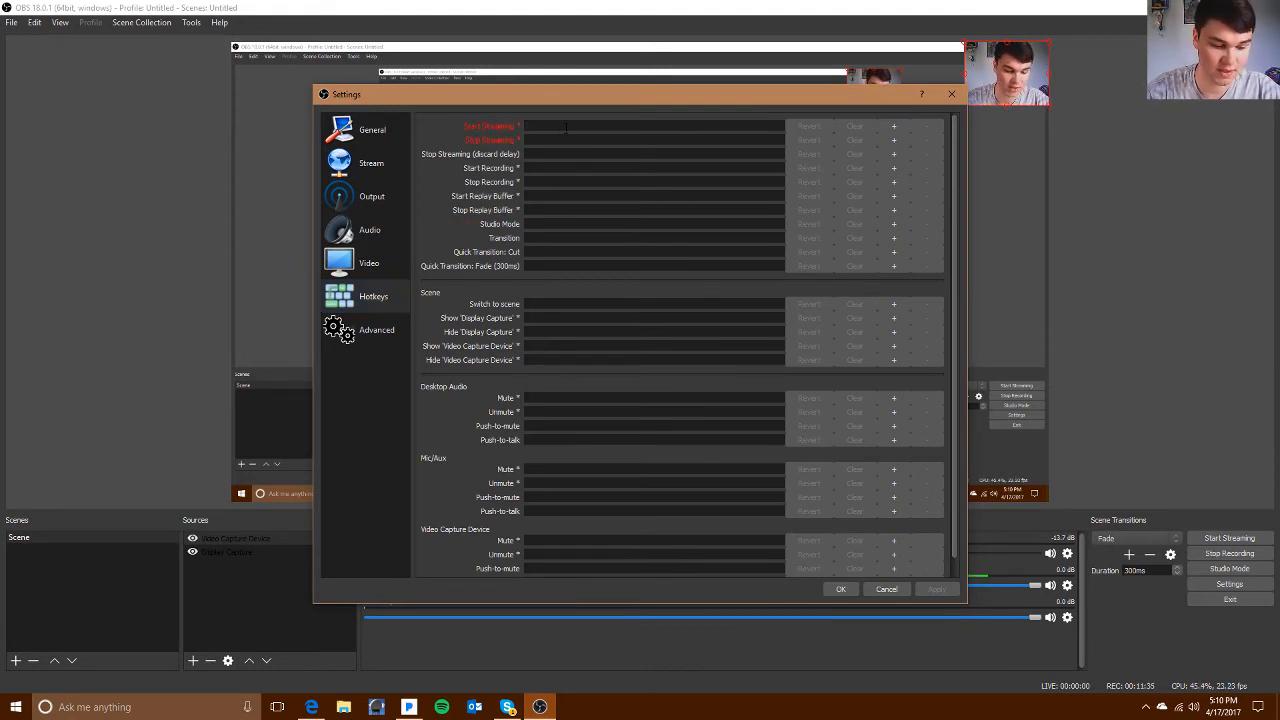
{"action": "key", "text": "s"}
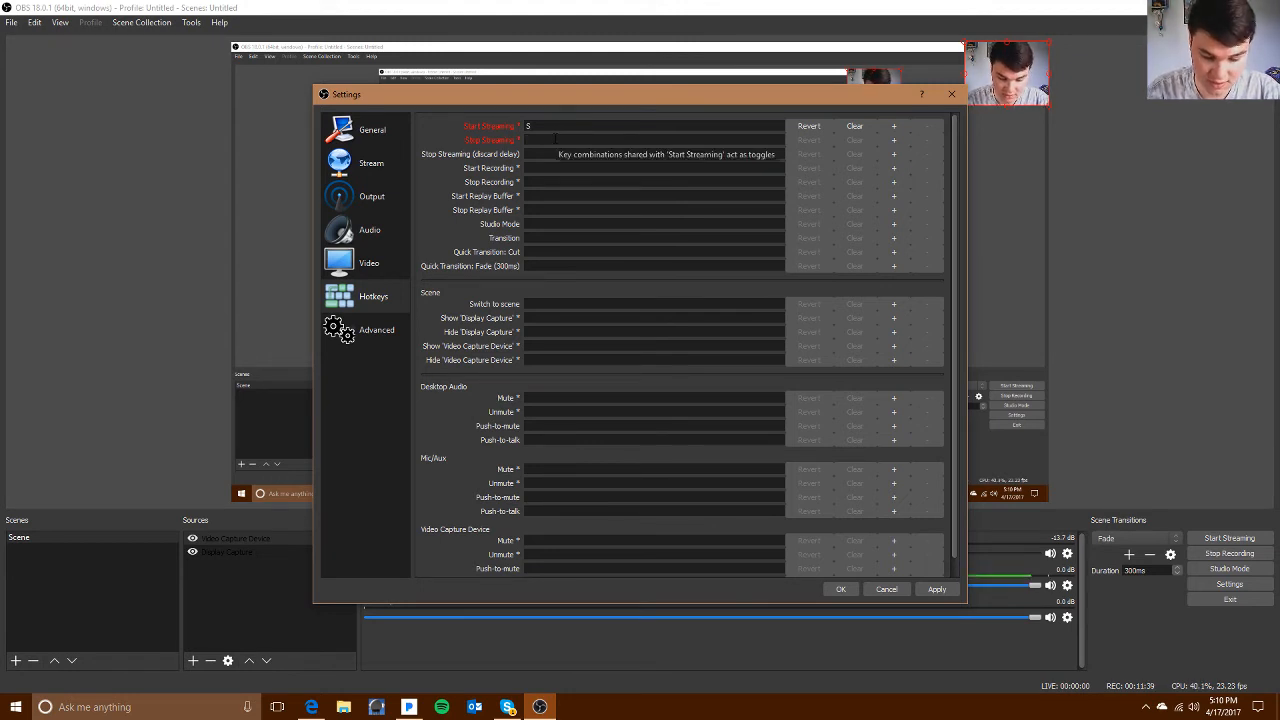
{"action": "key", "text": "o"}
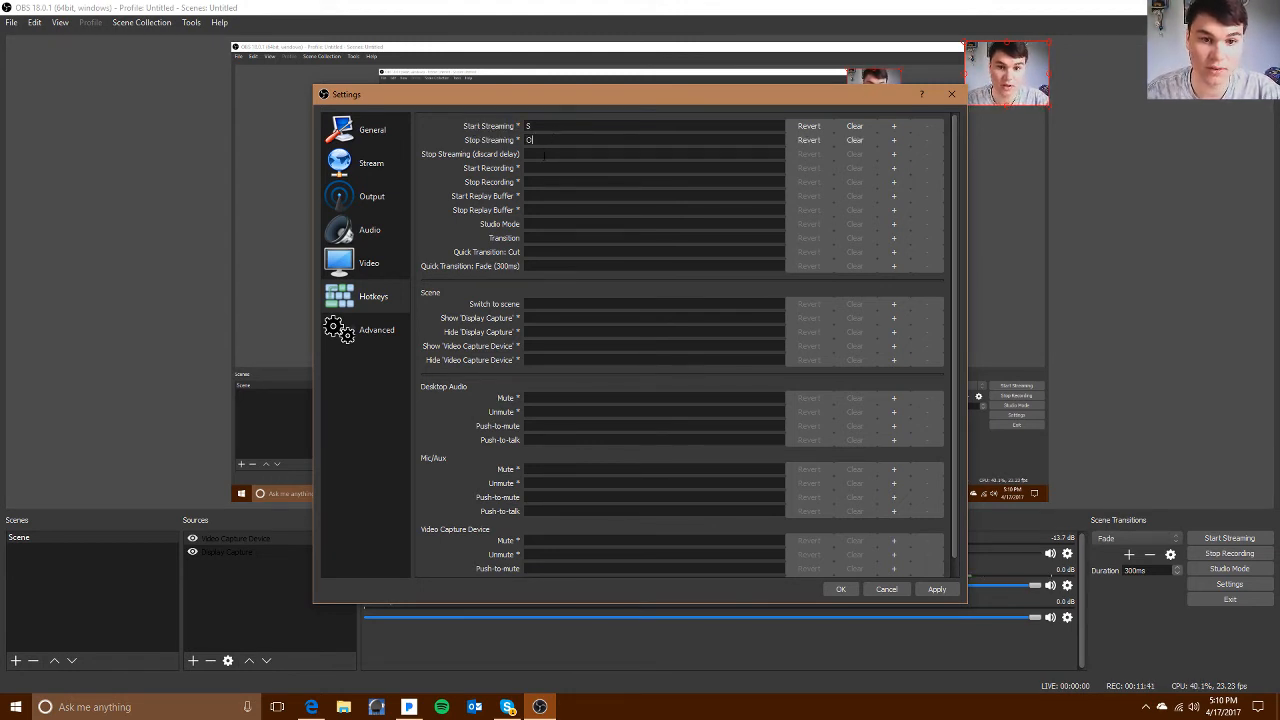
{"action": "left_click", "coordinate": [553, 168]}
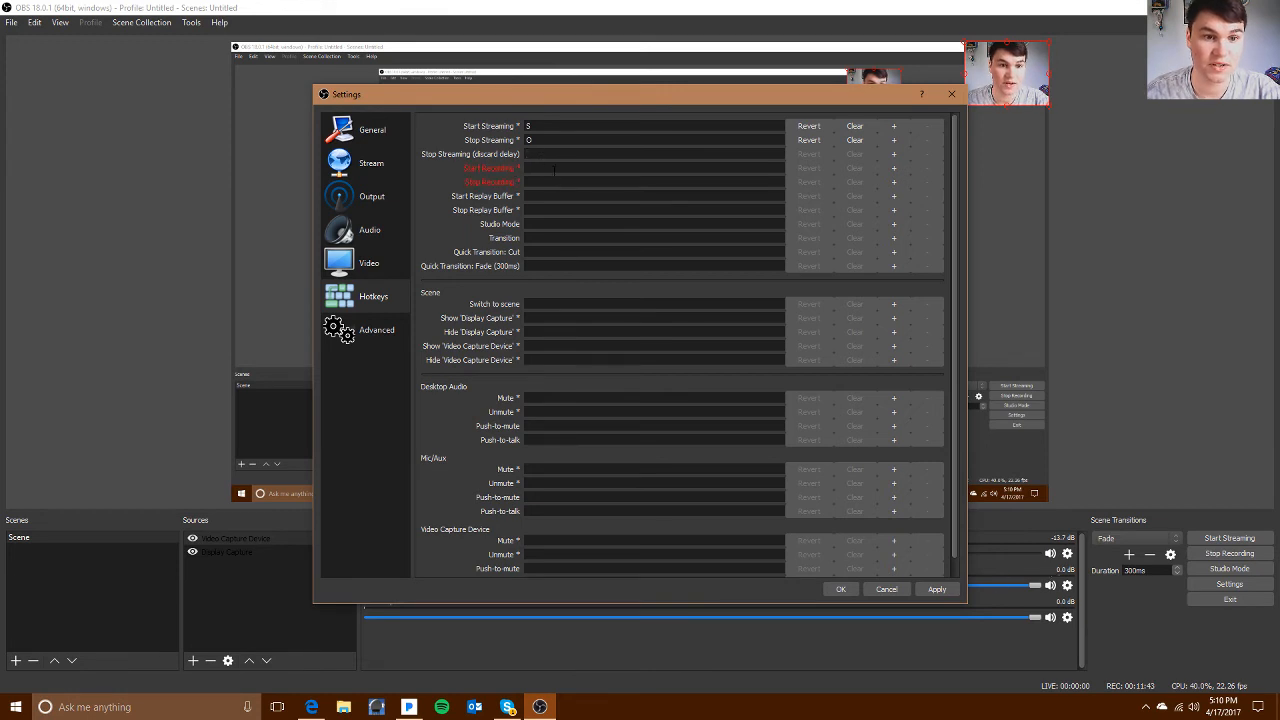
{"action": "key", "text": "r"}
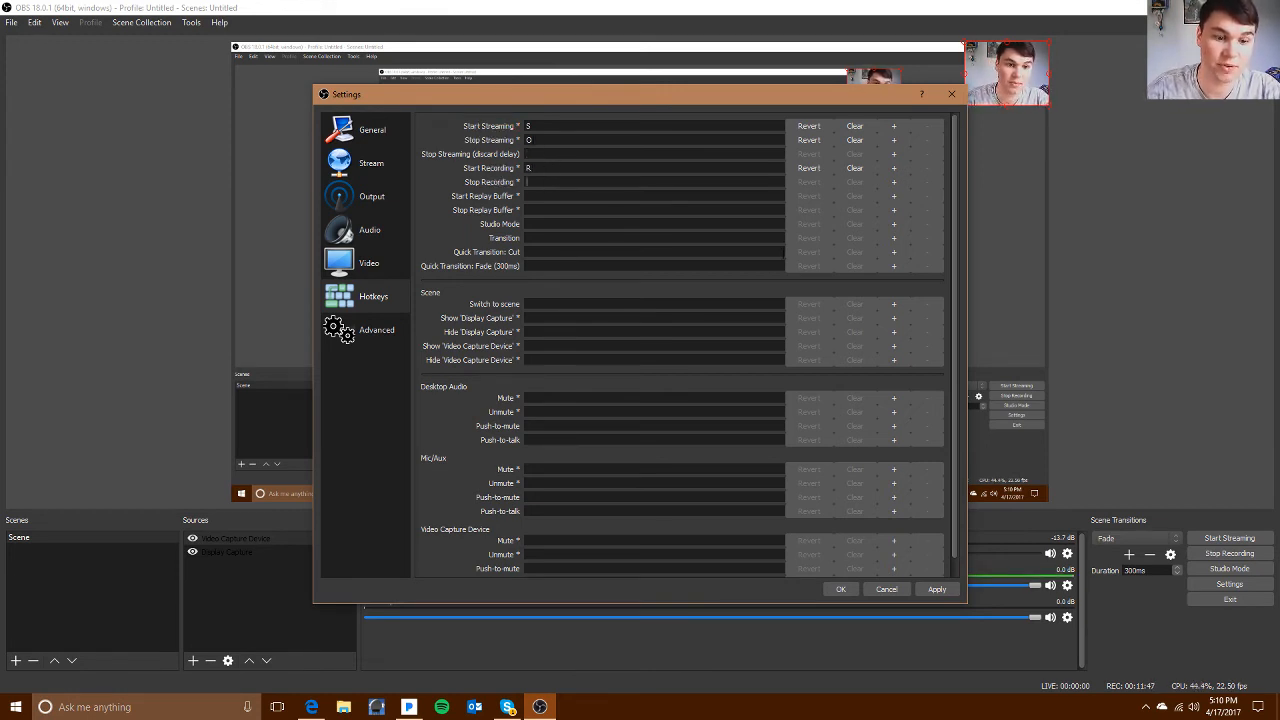
{"action": "key", "text": "o"}
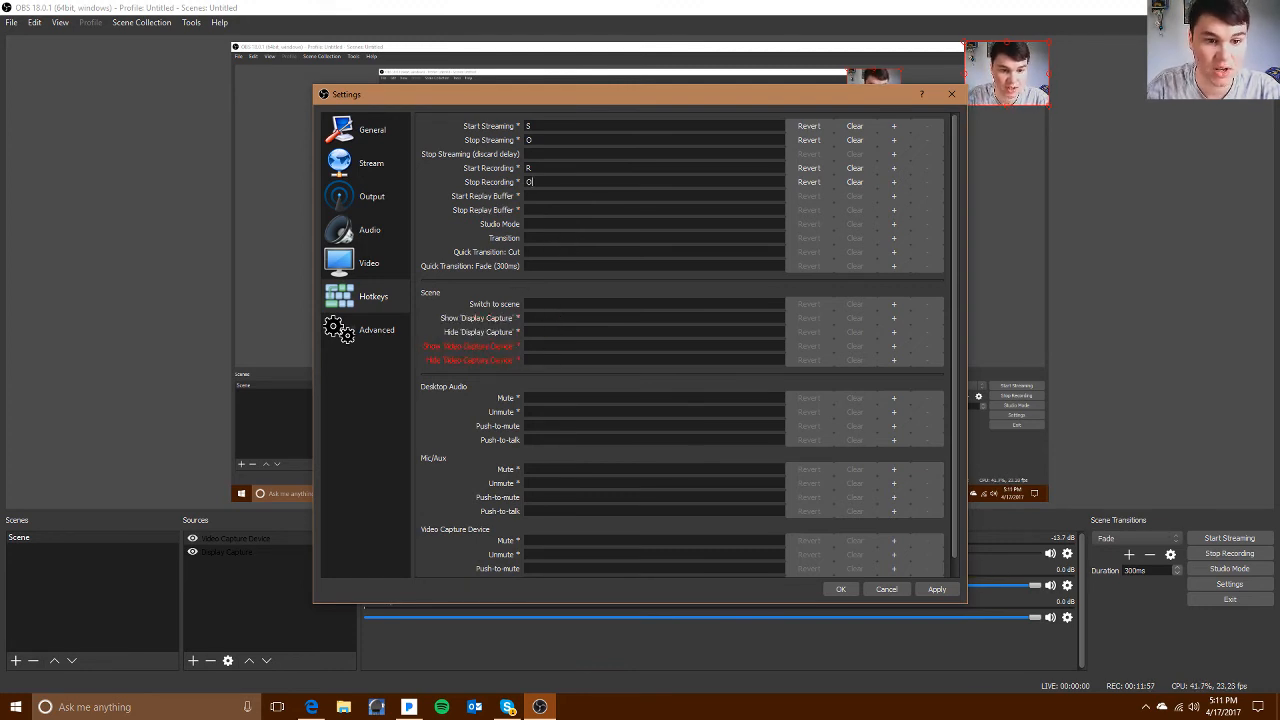
- Assign the Desktop Audio hotkeys: M for Mute, U for Unmute, P for Push-to-mute and T for Push-to-talk
{"action": "left_click", "coordinate": [541, 397]}
{"action": "key", "text": "m"}
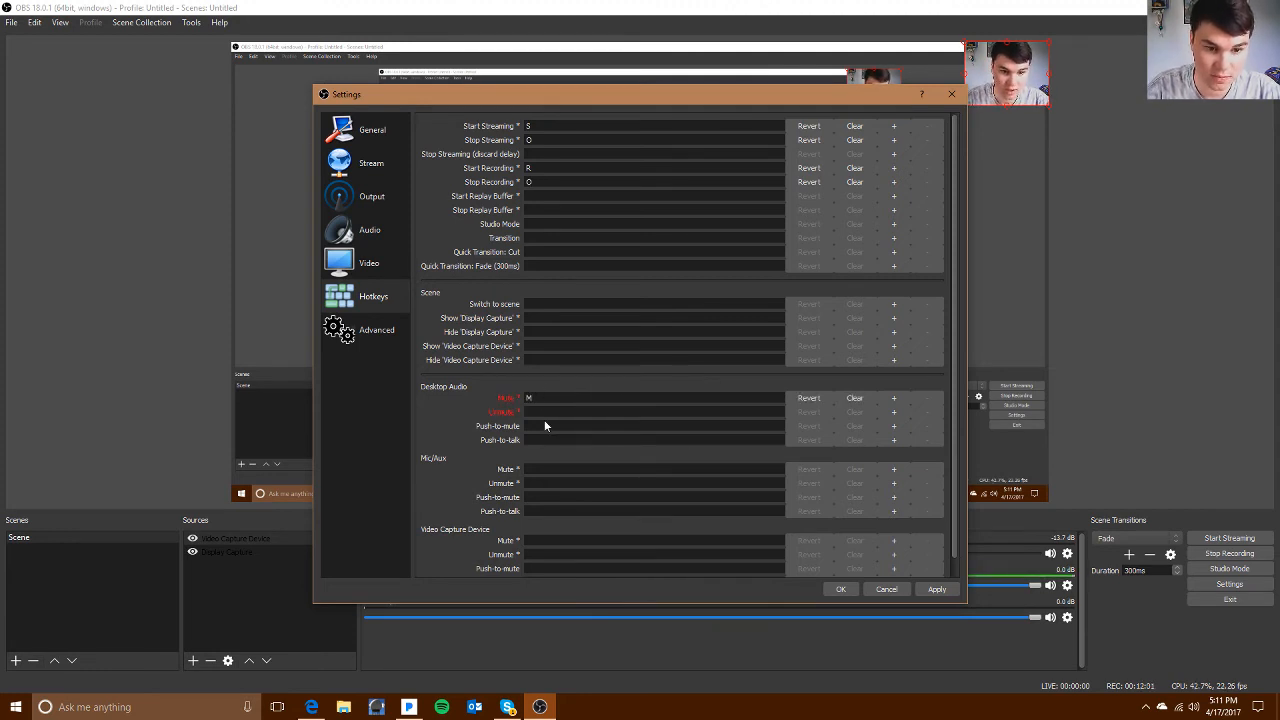
{"action": "left_click", "coordinate": [545, 411]}
{"action": "key", "text": "u"}
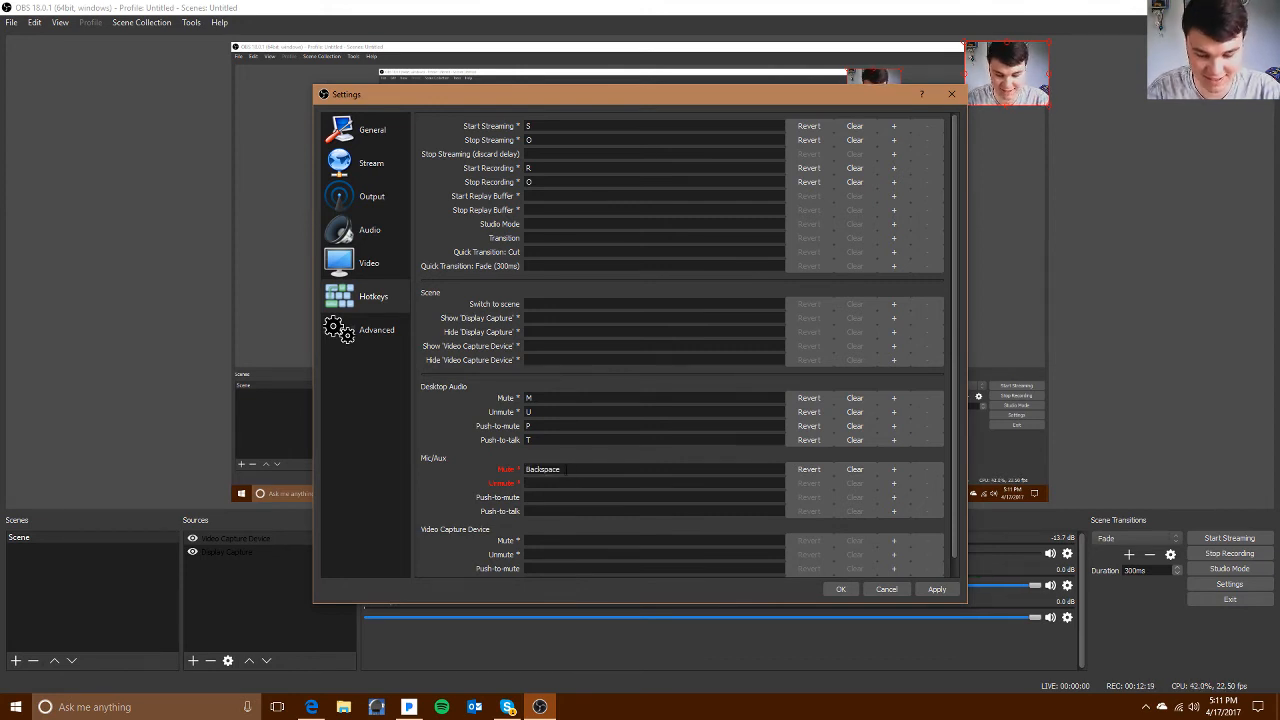
- Assign the Mic/Aux hotkeys Backspace for Mute, Up for Unmute, Down for Push-to-mute and Right for Push-to-talk, and apply the settings
{"action": "left_click", "coordinate": [570, 481]}
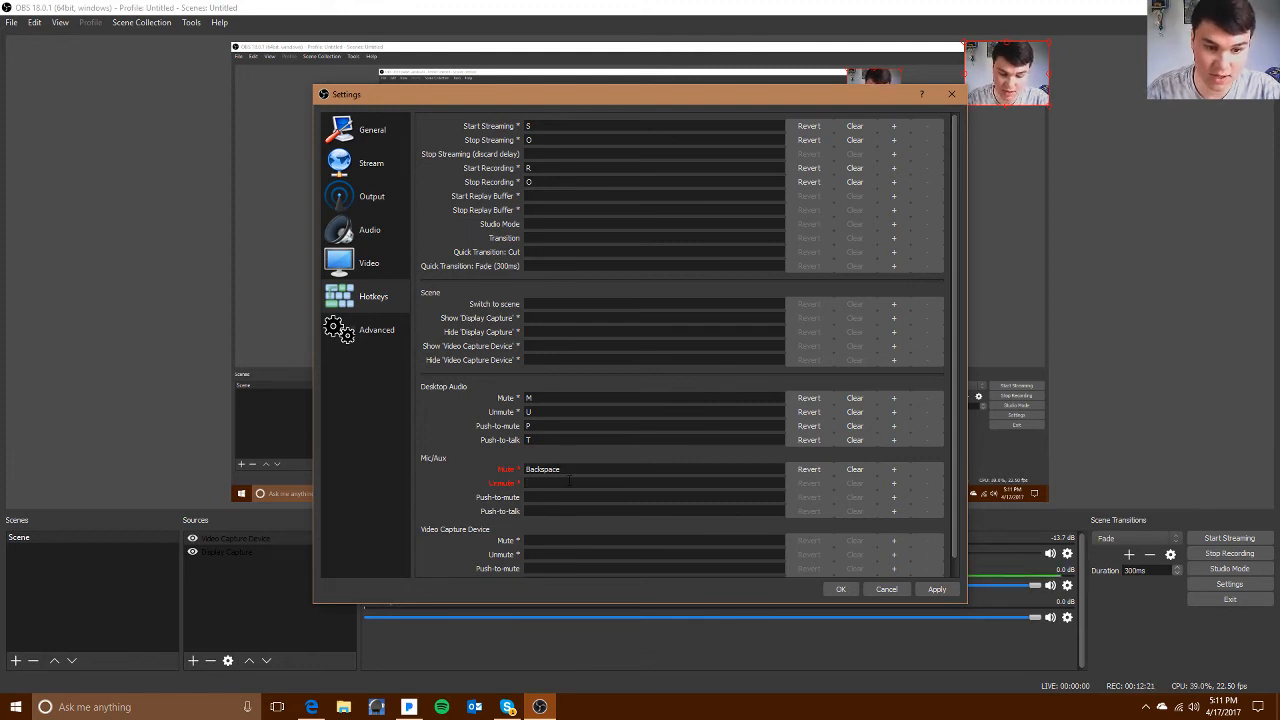
{"action": "key", "text": "Up"}
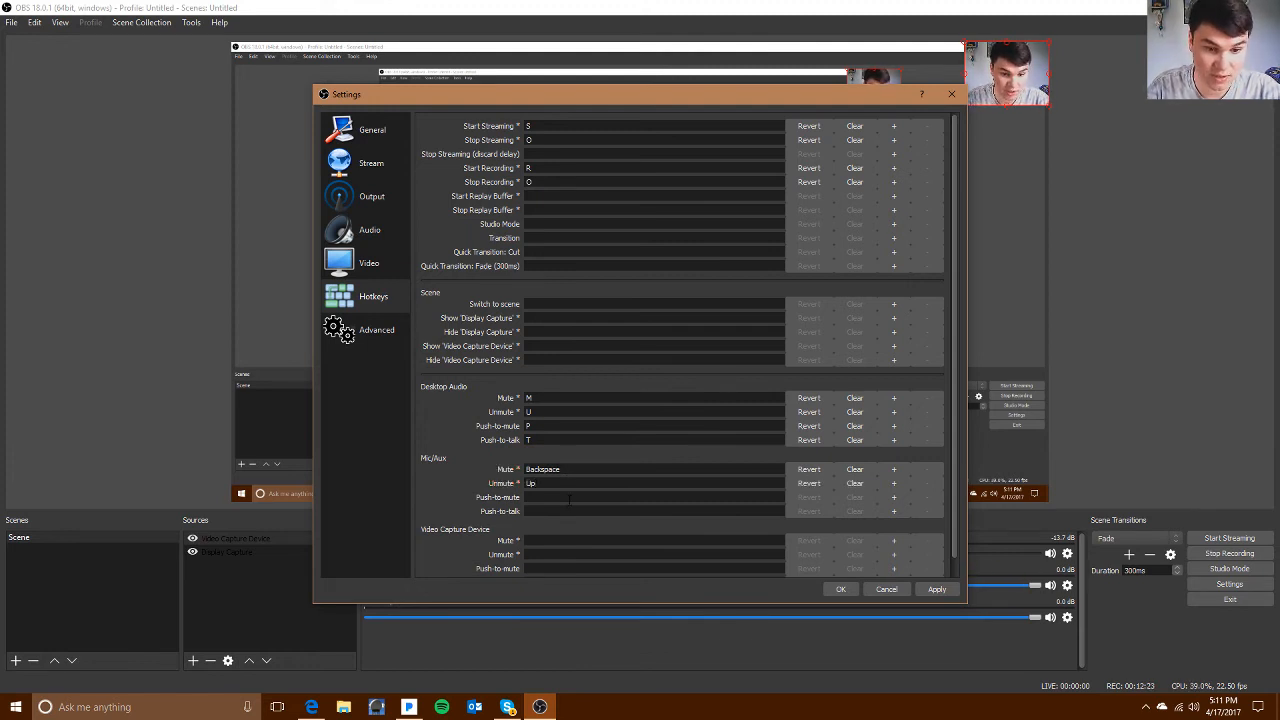
{"action": "key", "text": "Down"}
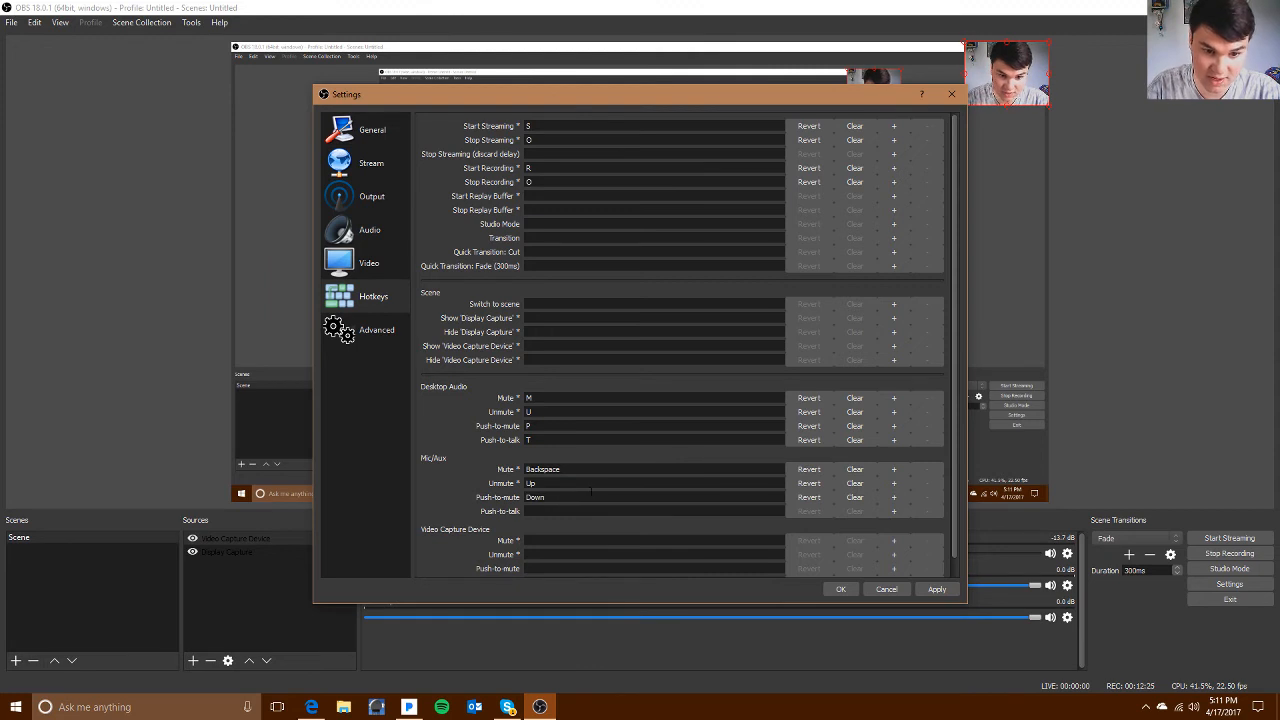
{"action": "left_click", "coordinate": [597, 510]}
{"action": "key", "text": "Right"}
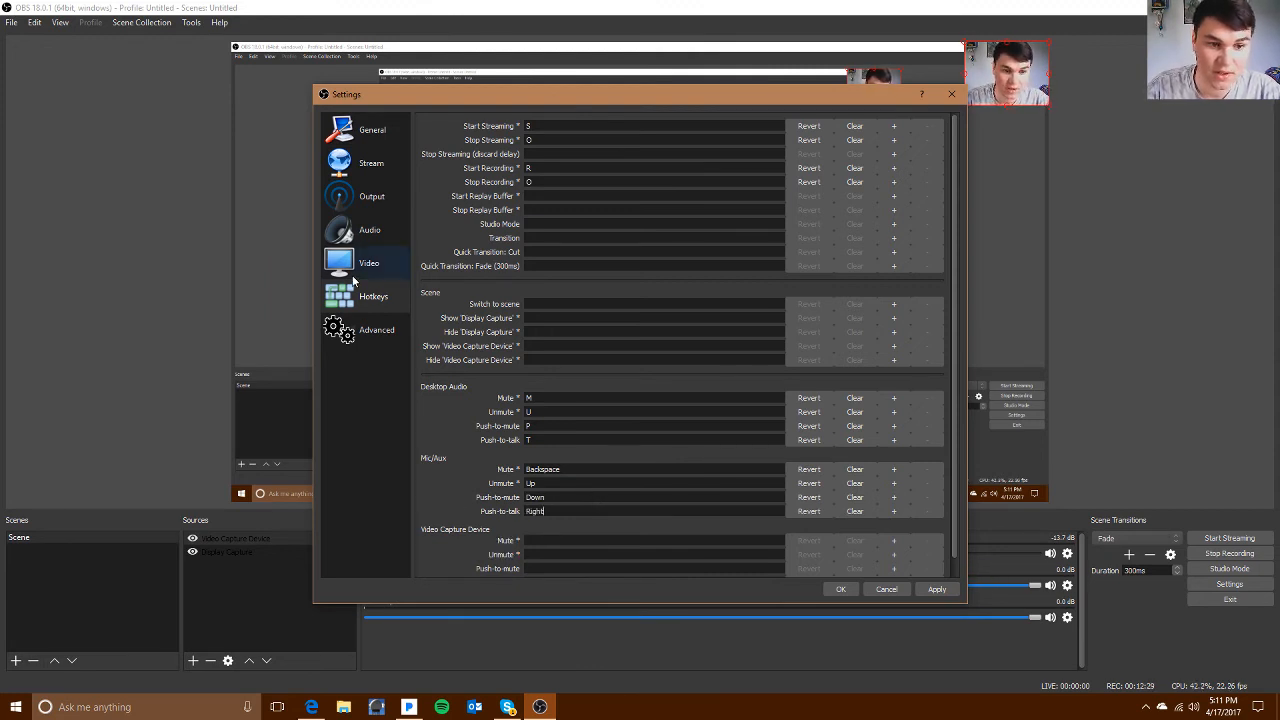
{"action": "left_click", "coordinate": [937, 590]}
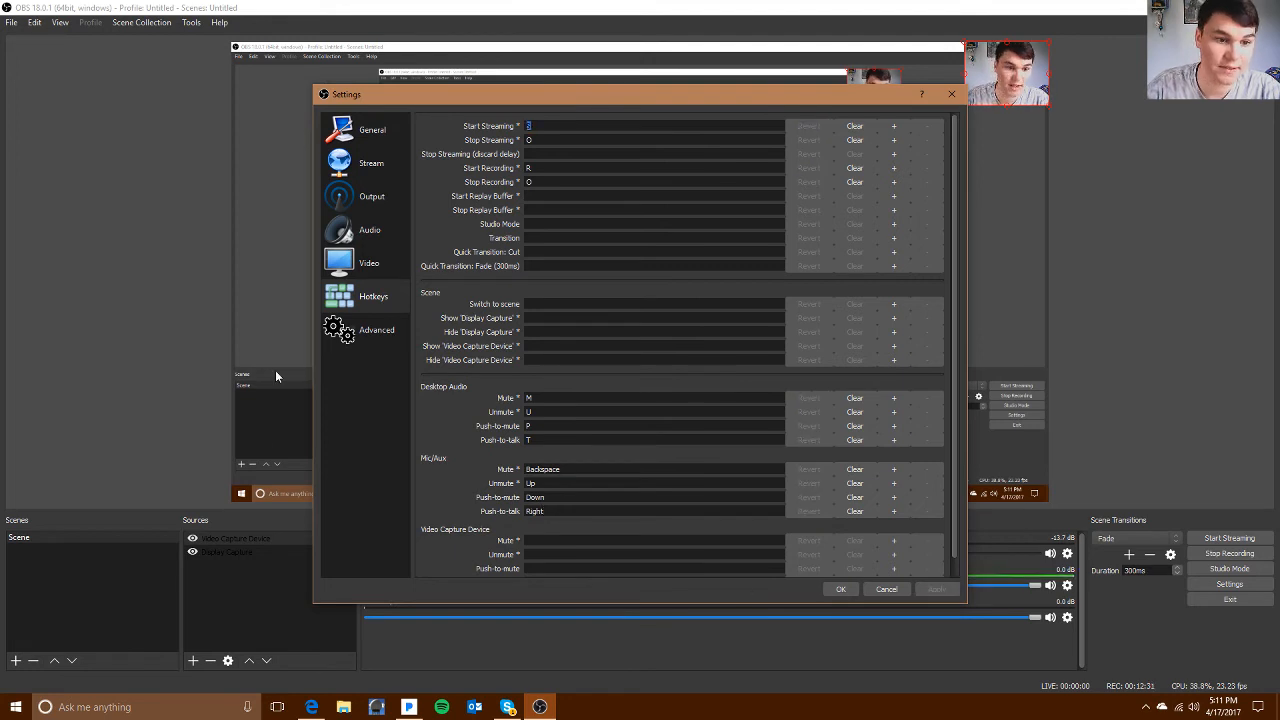
- Review the Advanced settings, close the settings, and examine the available scene transitions
{"action": "left_click", "coordinate": [376, 328]}
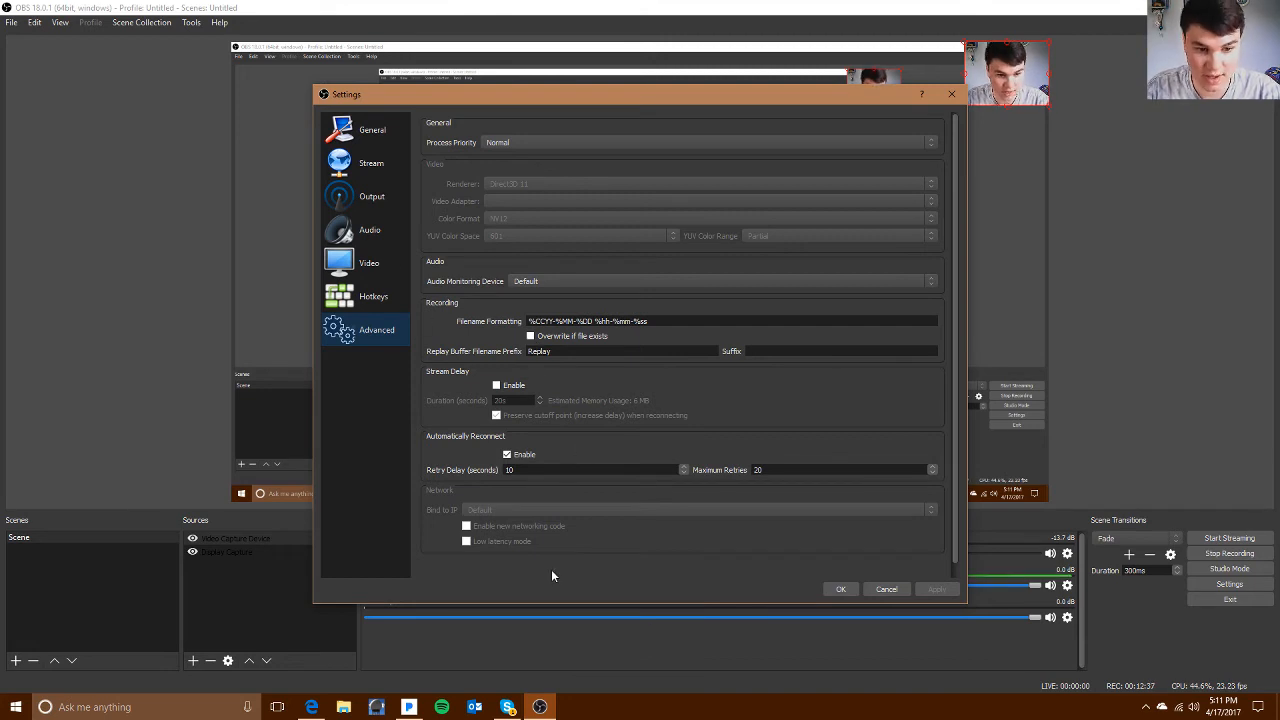
{"action": "left_click", "coordinate": [841, 589]}
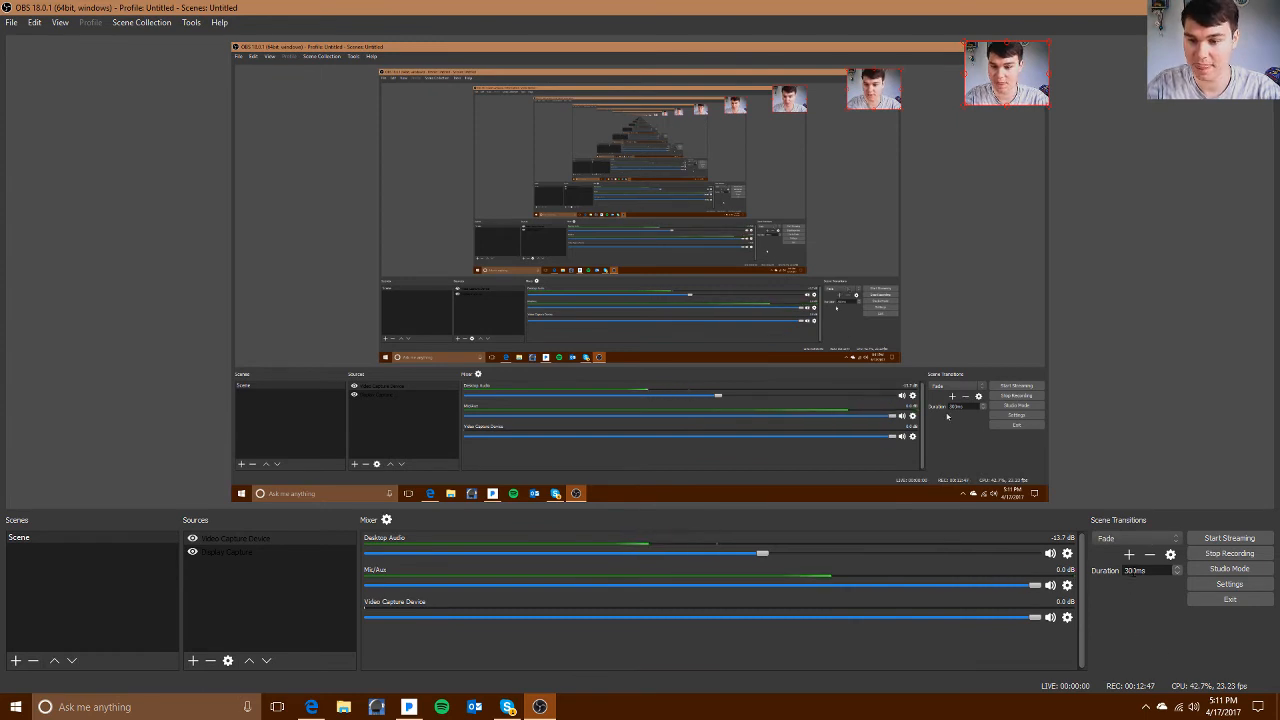
{"action": "left_click", "coordinate": [1176, 538]}
{"action": "left_click", "coordinate": [1176, 538]}
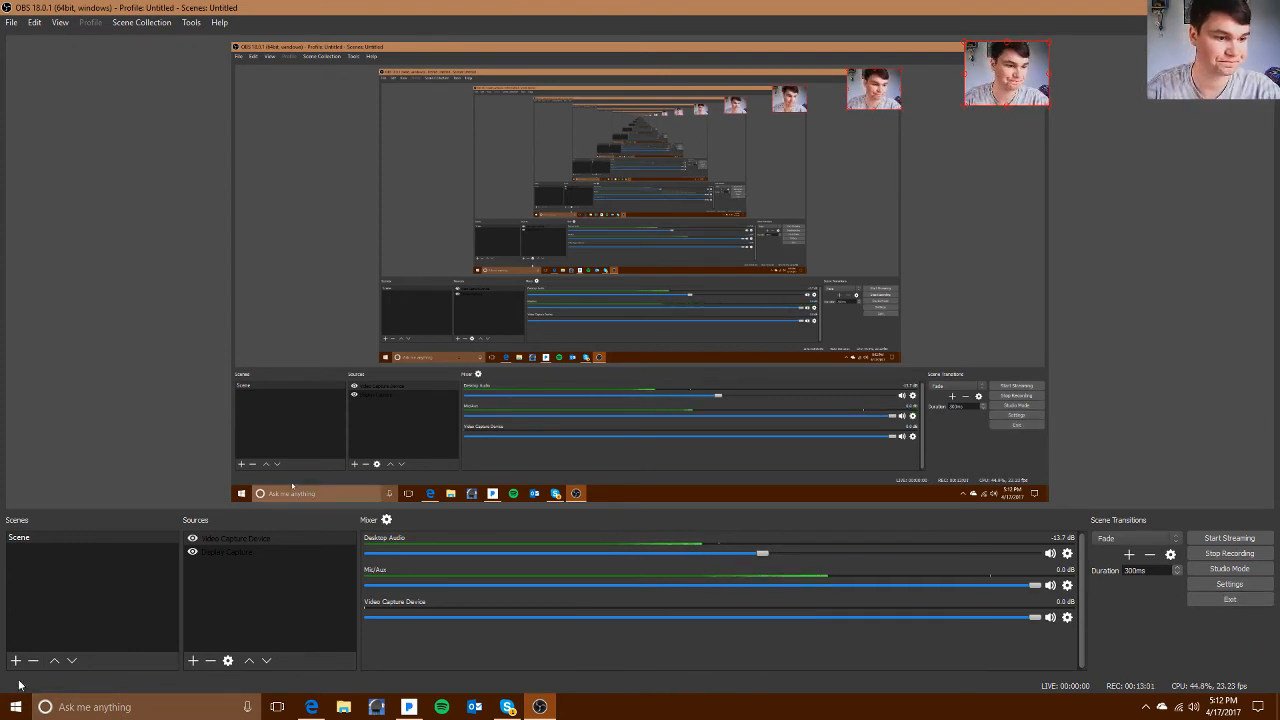
- Examine the editing, view, scene collection and tools commands, including the file types accepted when importing a scene collection
{"action": "left_click", "coordinate": [34, 24]}
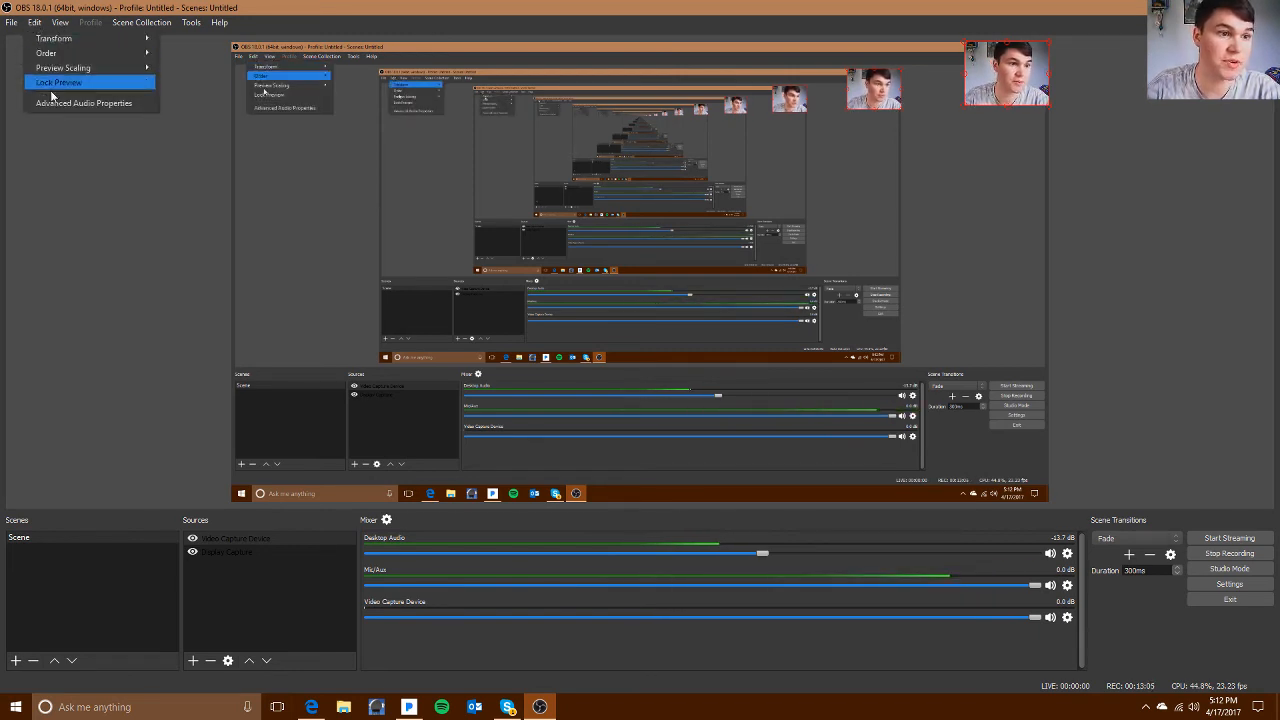
{"action": "mouse_move", "coordinate": [60, 24]}
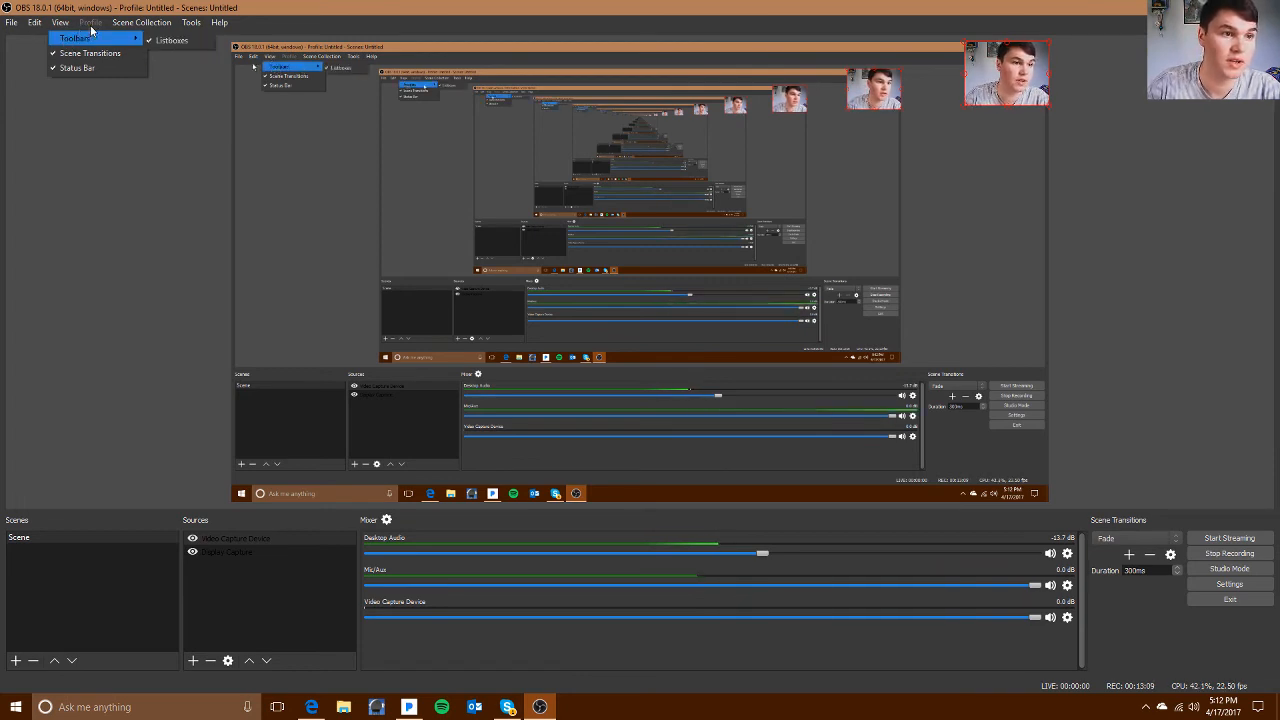
{"action": "mouse_move", "coordinate": [137, 25]}
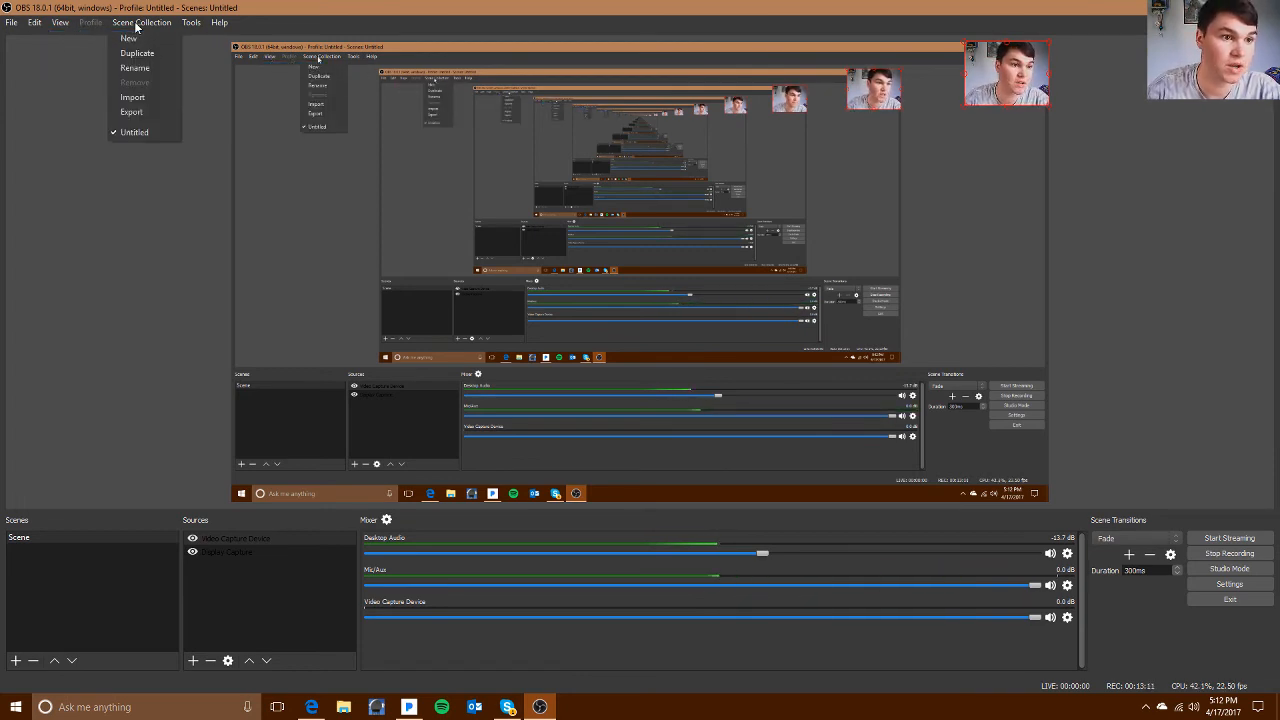
{"action": "left_click", "coordinate": [150, 99]}
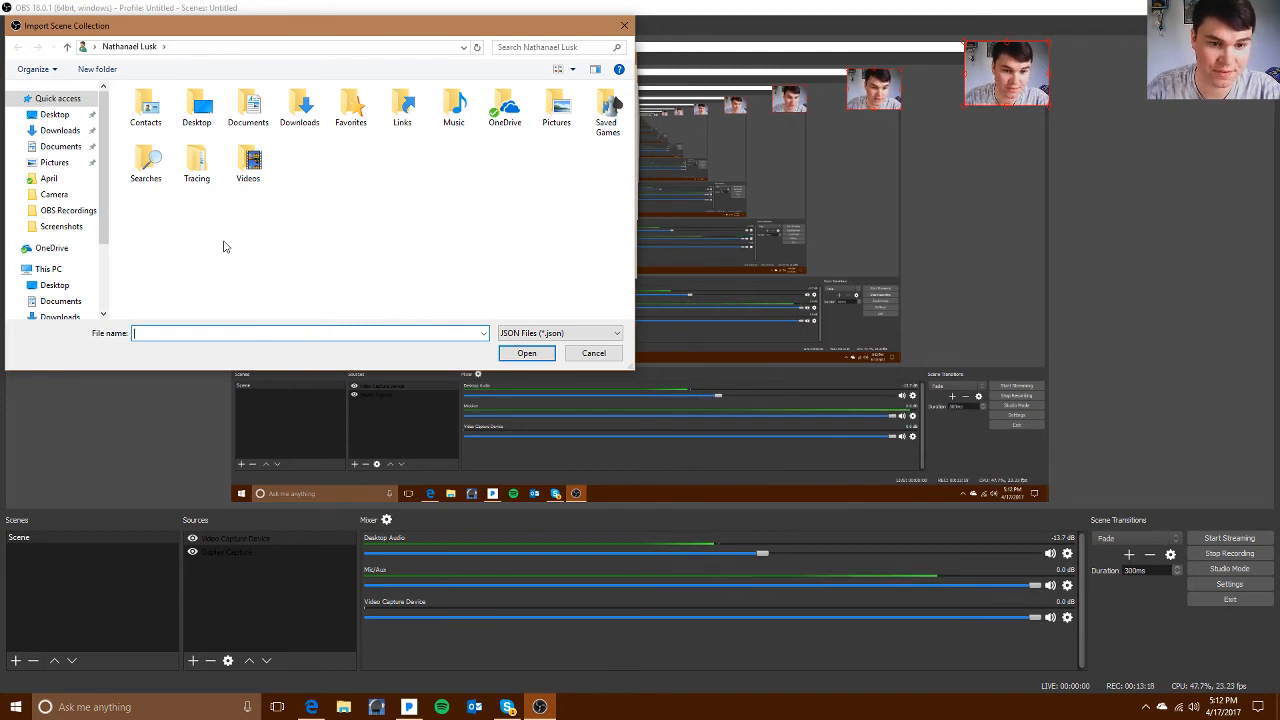
{"action": "left_click", "coordinate": [560, 333]}
{"action": "left_click", "coordinate": [560, 341]}
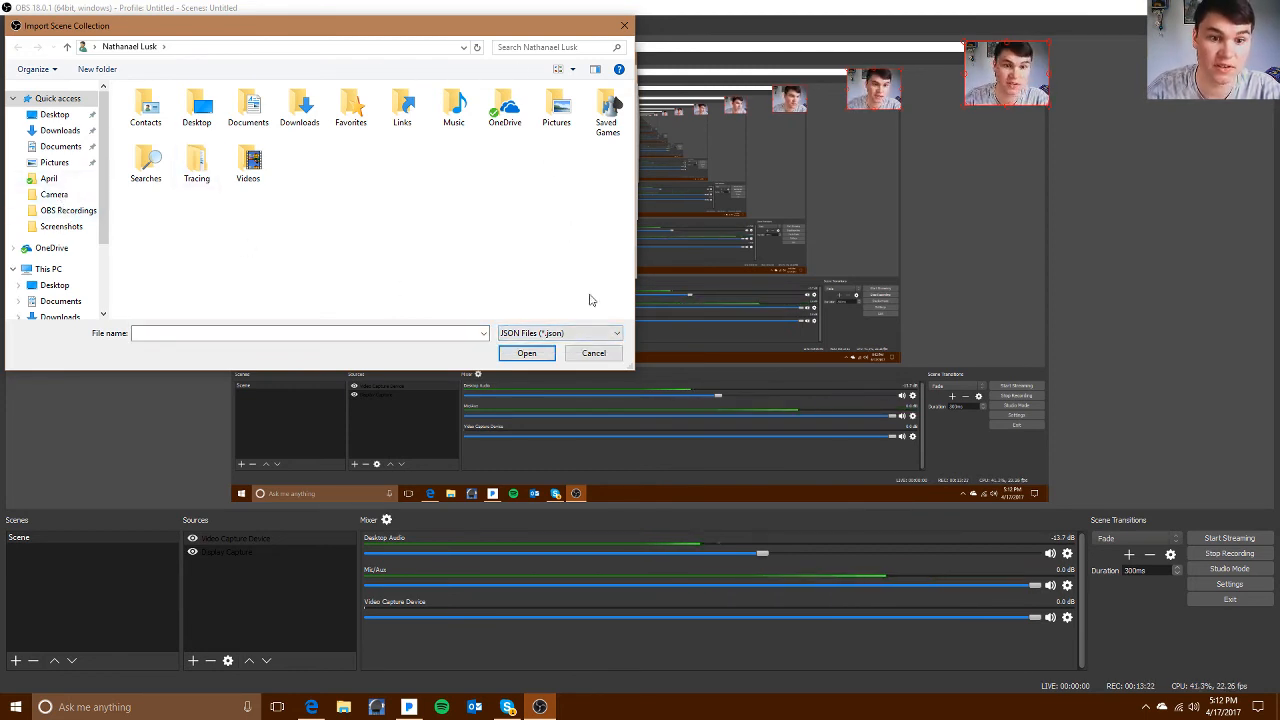
{"action": "left_click", "coordinate": [593, 353]}
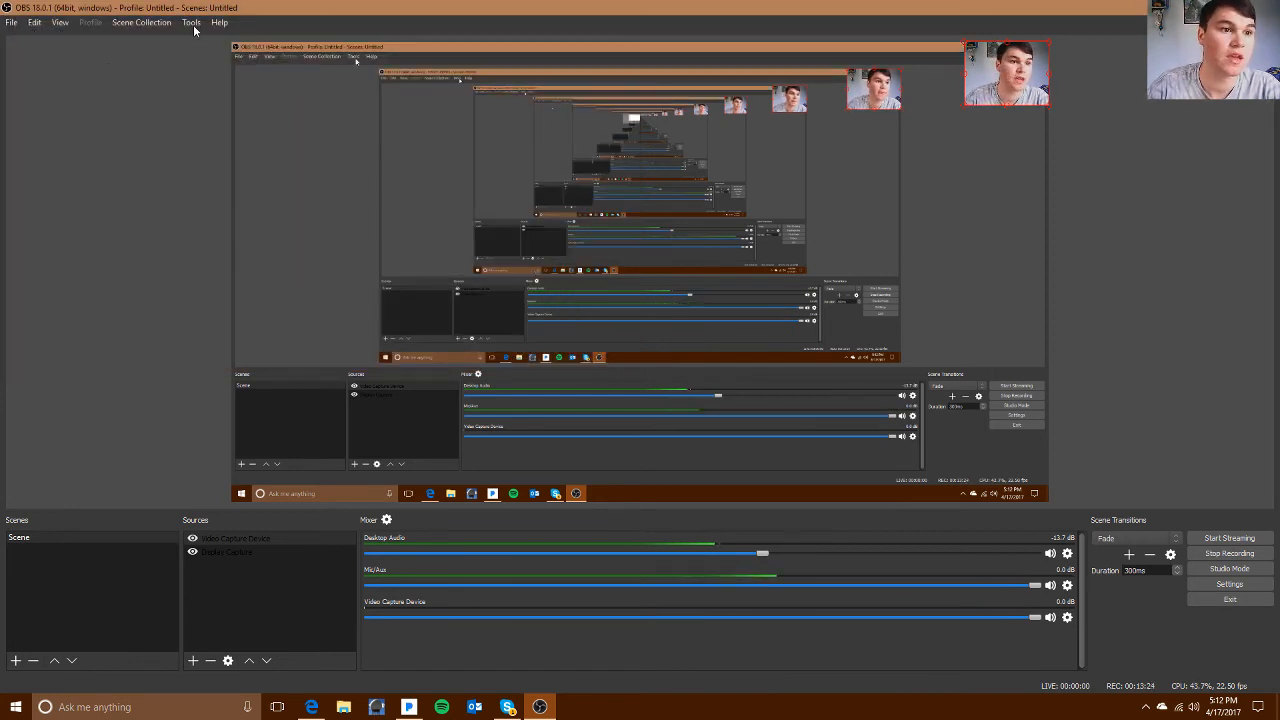
{"action": "left_click", "coordinate": [192, 23]}
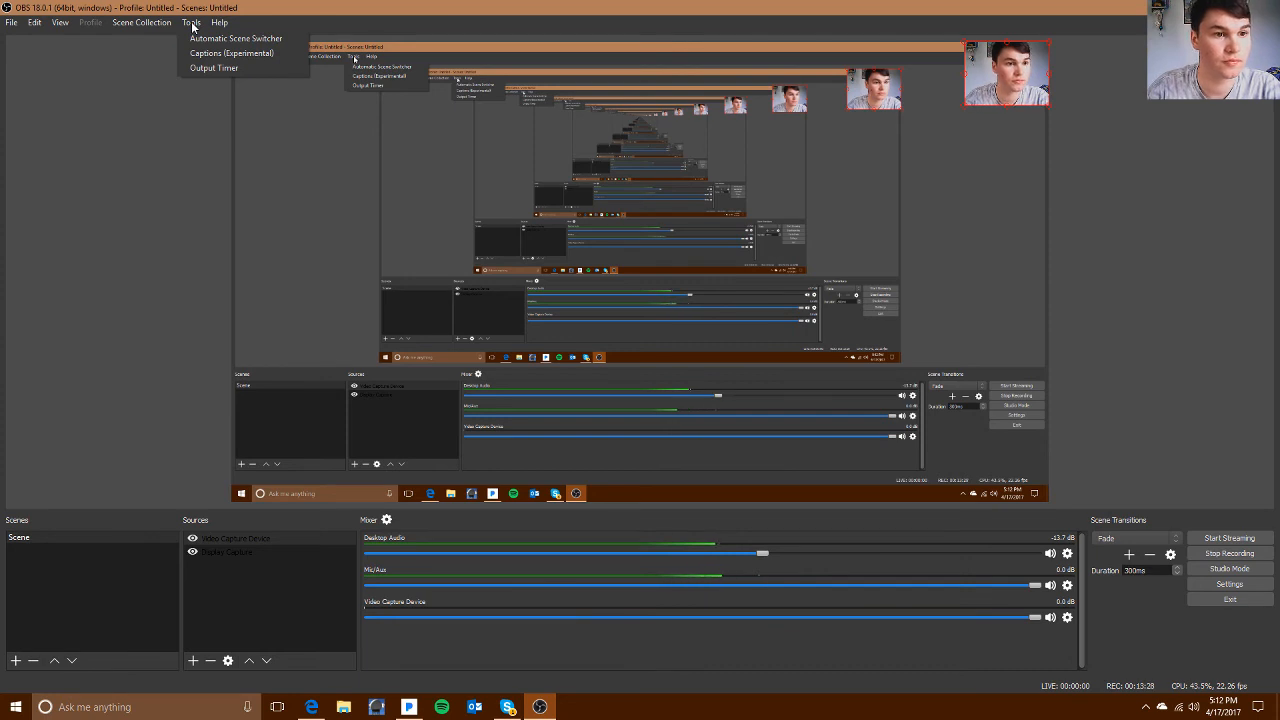
{"action": "left_click", "coordinate": [189, 24]}
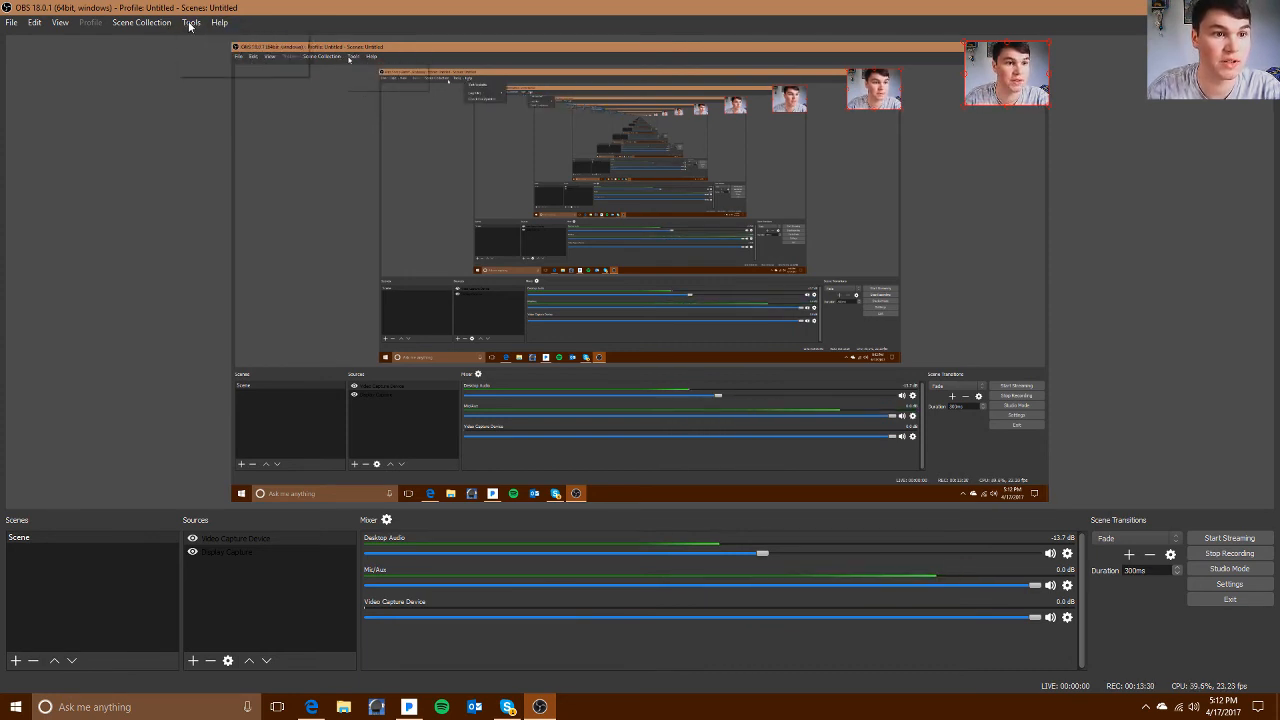
- Set the Desktop Audio monitoring to Monitor and Output in the Advanced Audio Properties and close them
{"action": "left_click", "coordinate": [231, 538]}
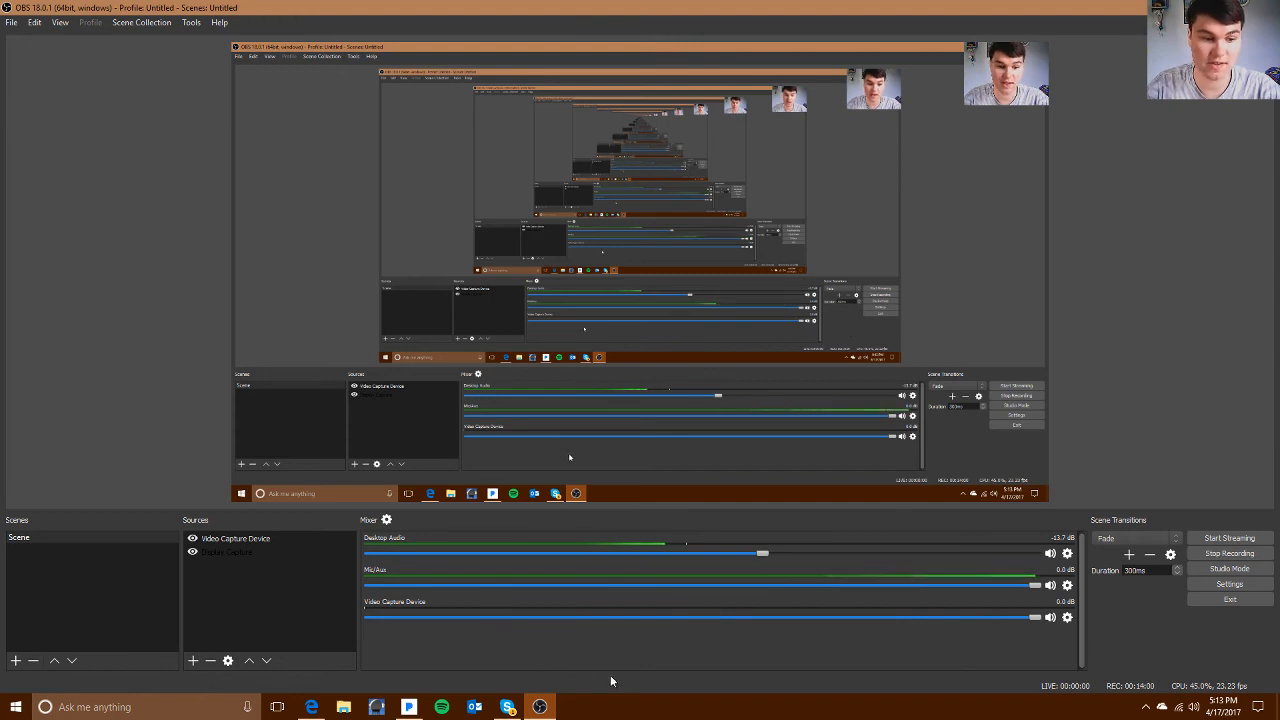
{"action": "left_click", "coordinate": [386, 520]}
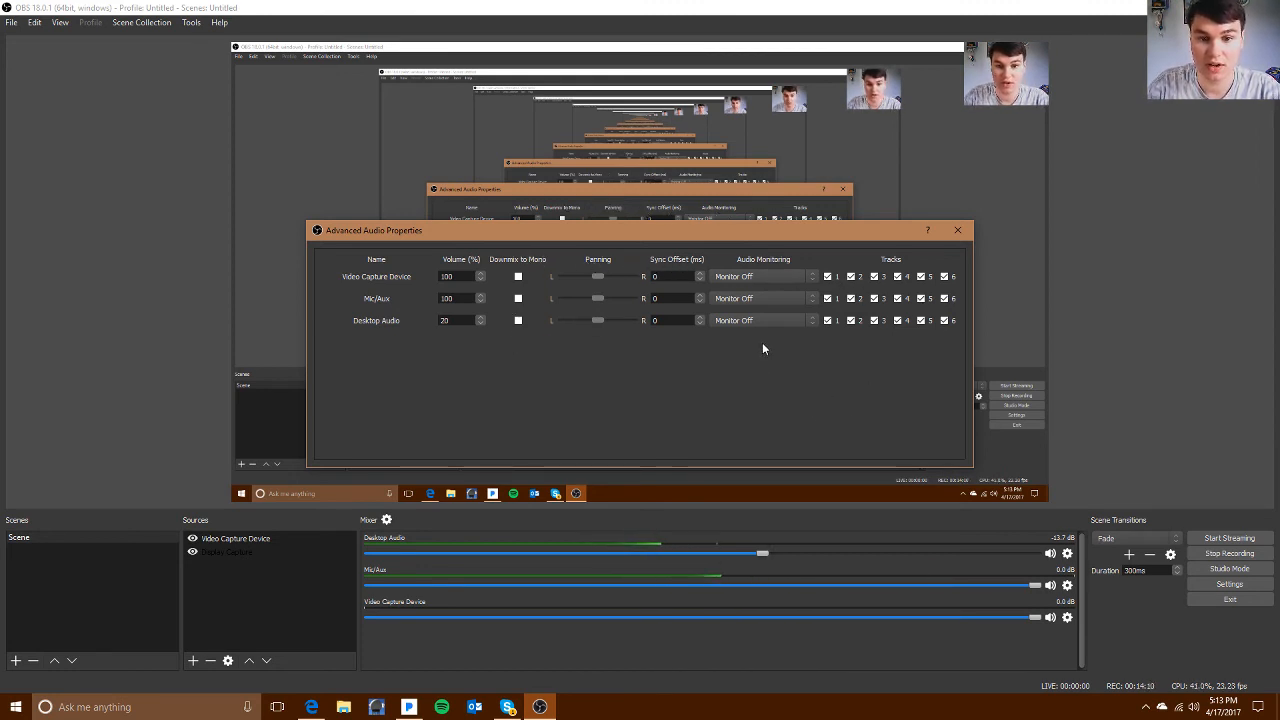
{"action": "left_click", "coordinate": [799, 319]}
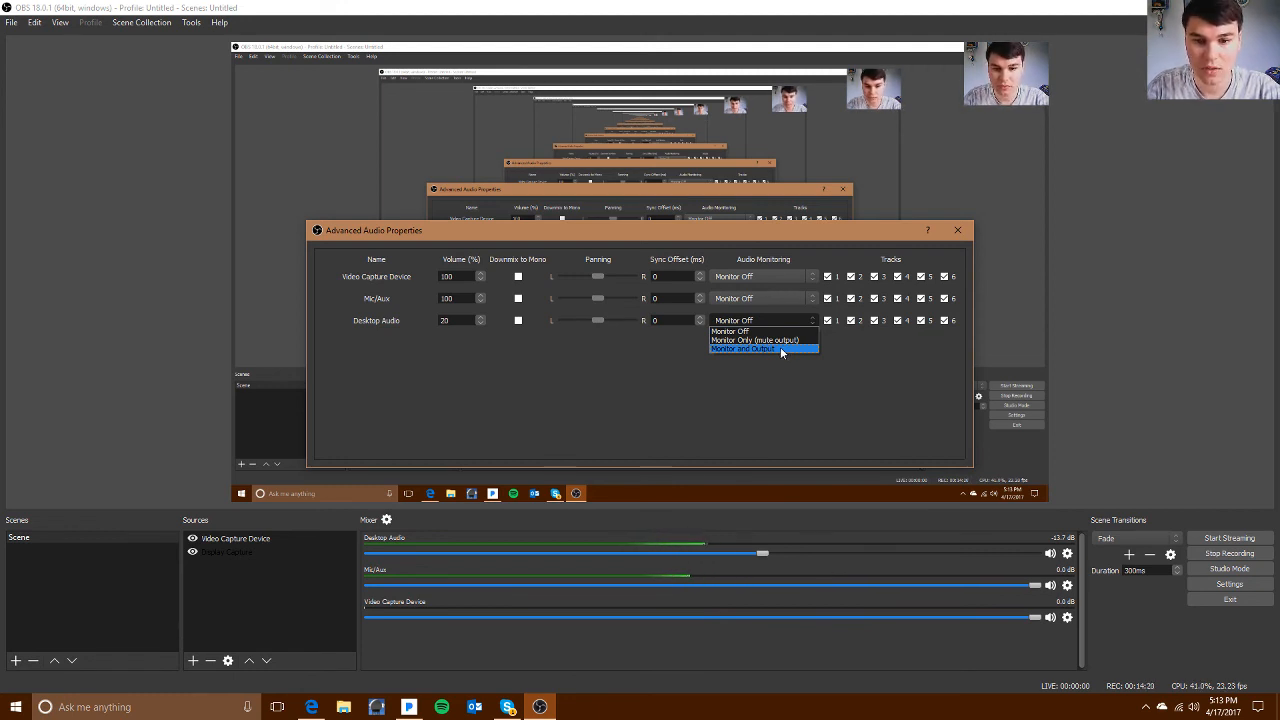
{"action": "left_click", "coordinate": [776, 348]}
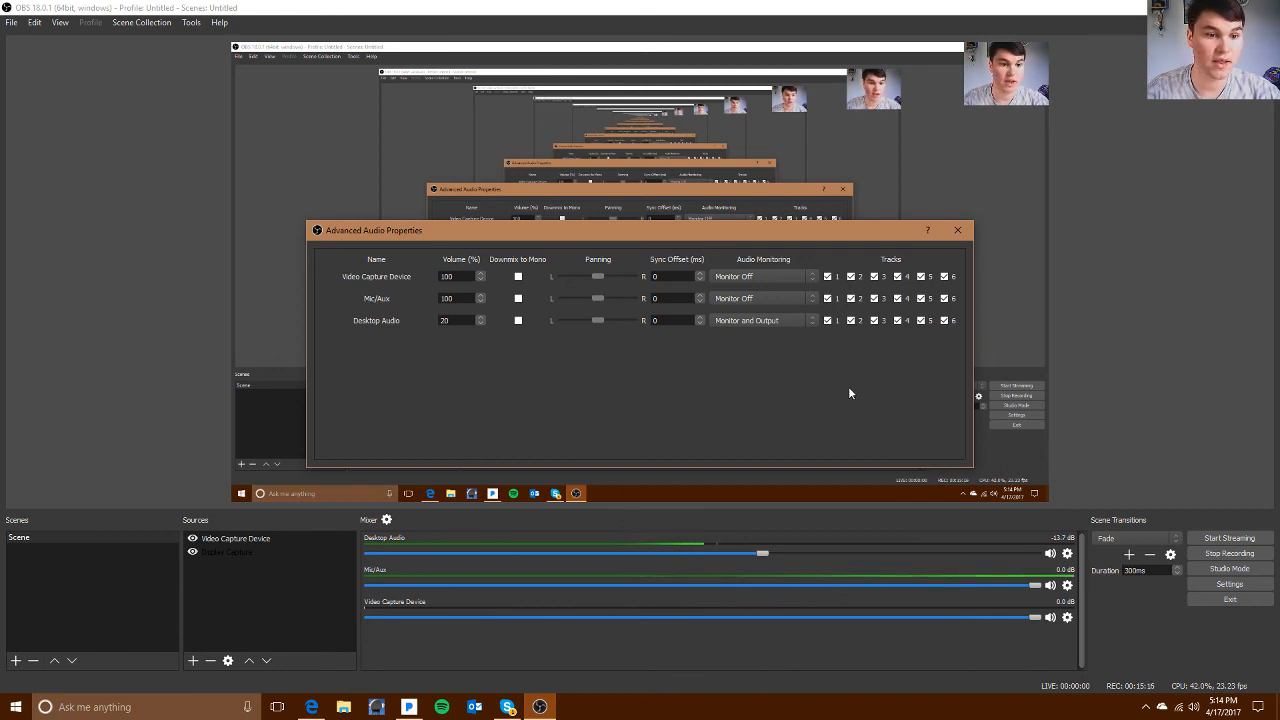
{"action": "left_click", "coordinate": [957, 230]}
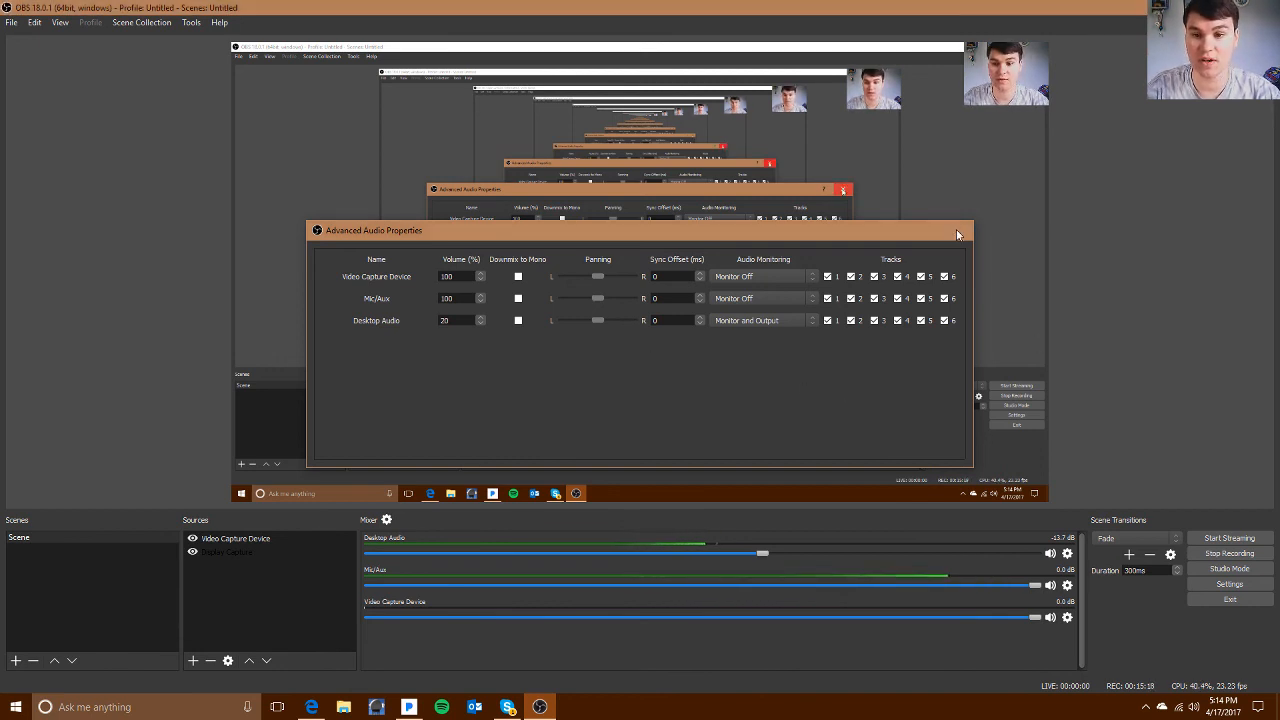